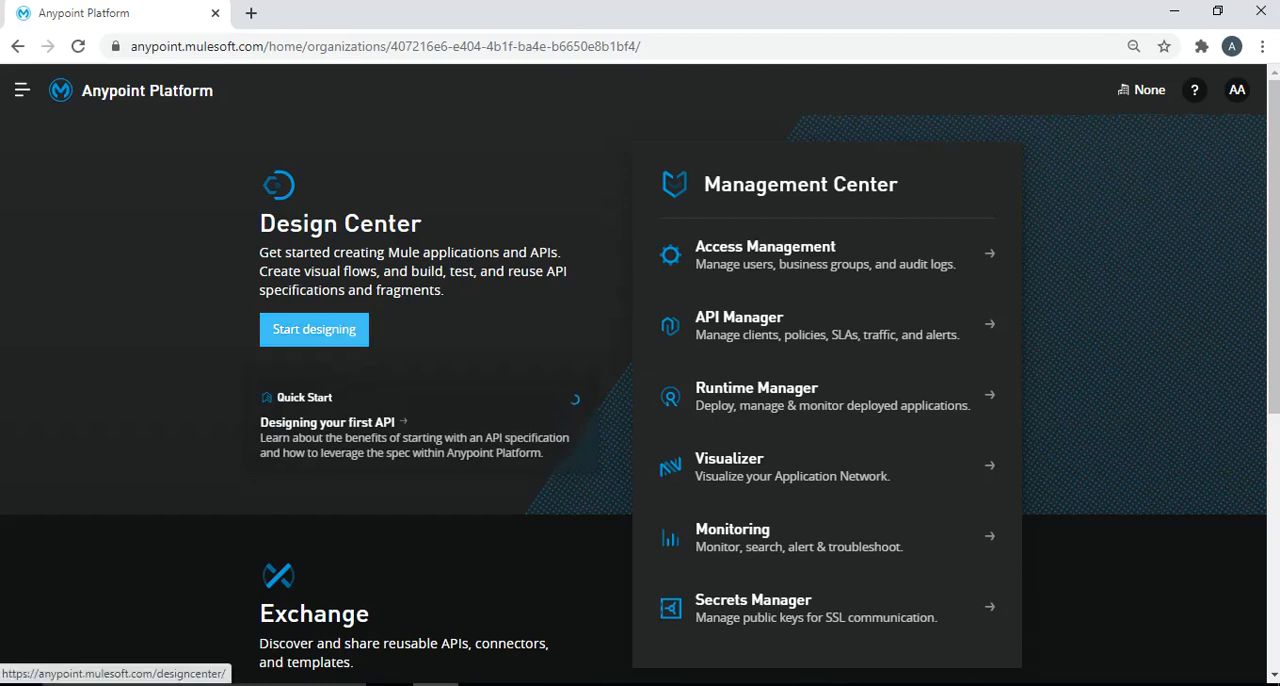
- Open Design Center and start creating a new API specification
left_click(314, 329)
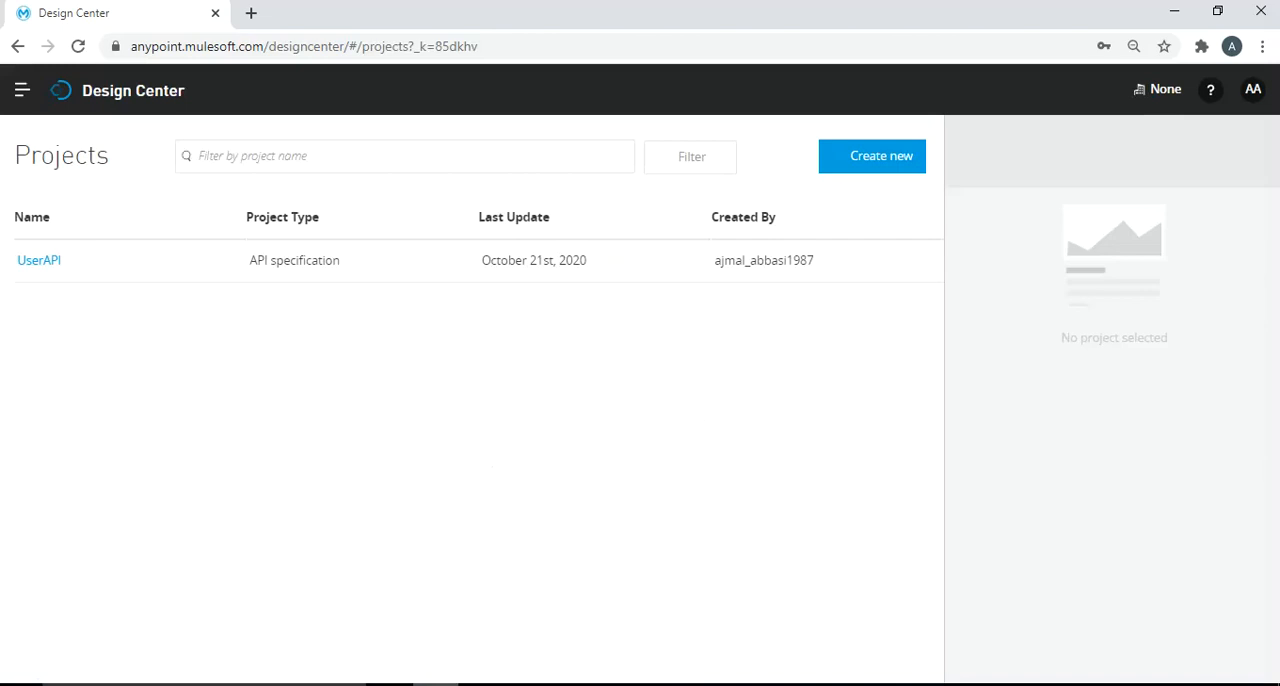
left_click(872, 156)
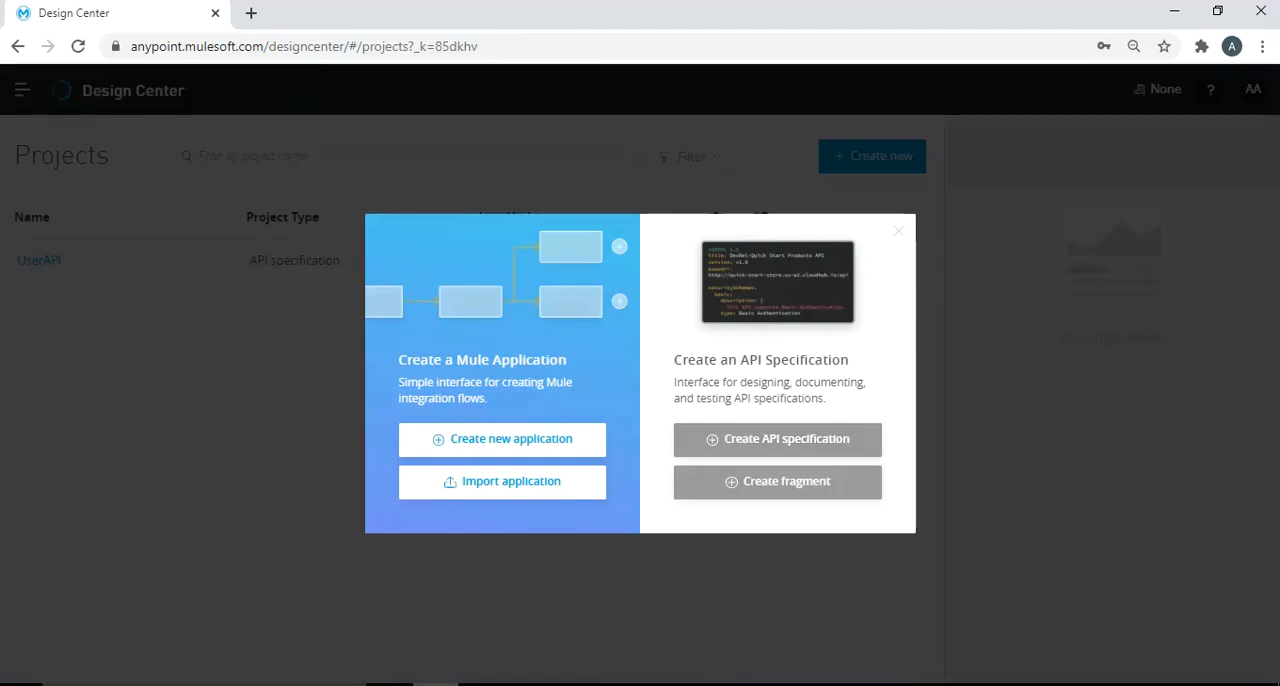
left_click_drag(445, 360, 567, 360)
left_click_drag(674, 360, 849, 360)
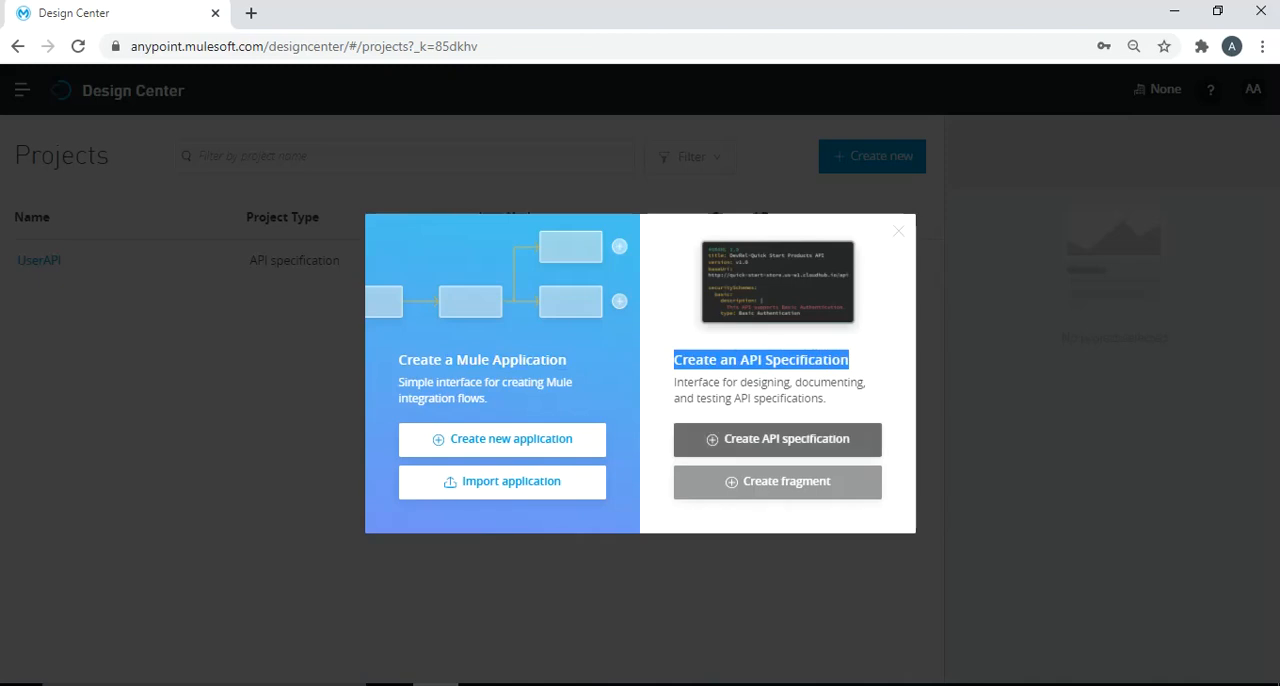
left_click(777, 439)
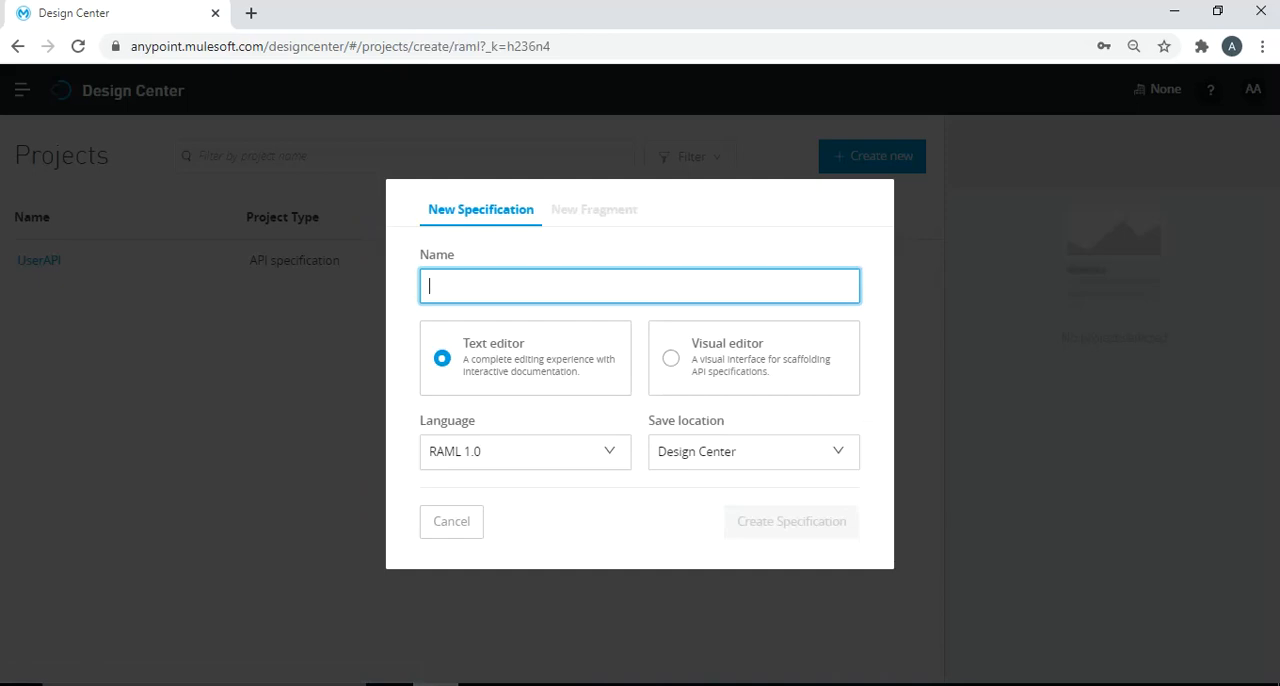
- Name the new specification BookAPI, choose the visual editor, and create it
type("Book")
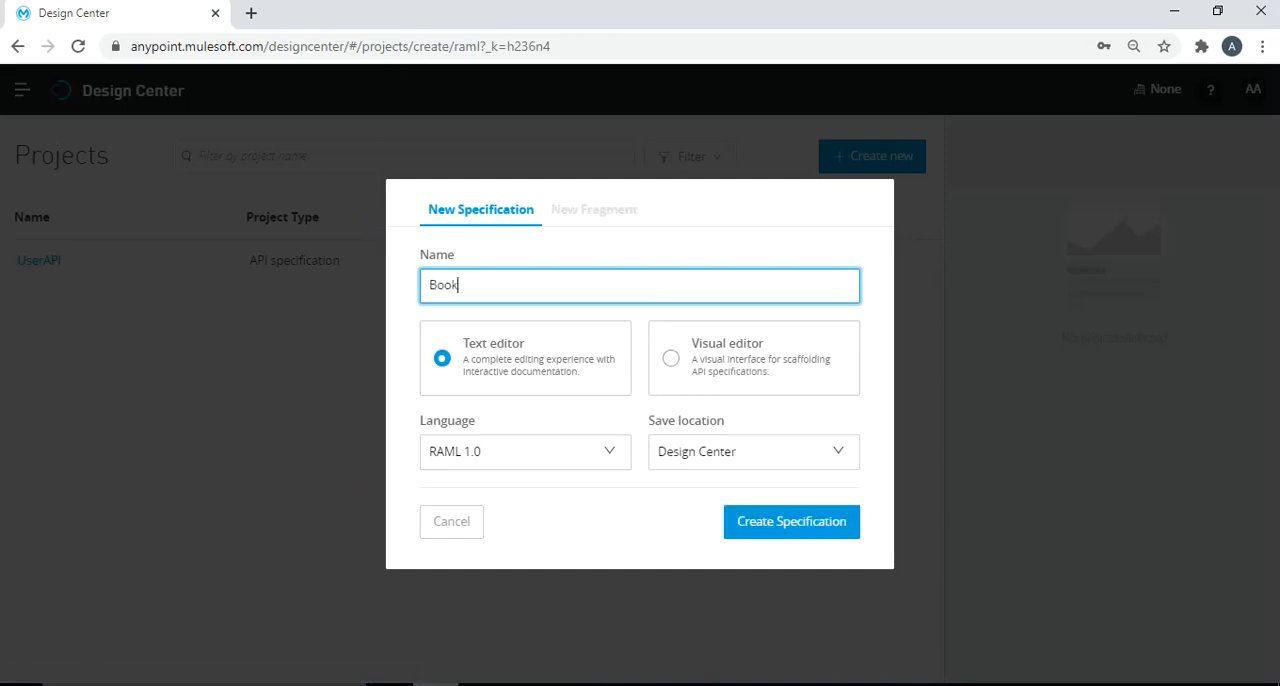
type("API")
left_click(670, 358)
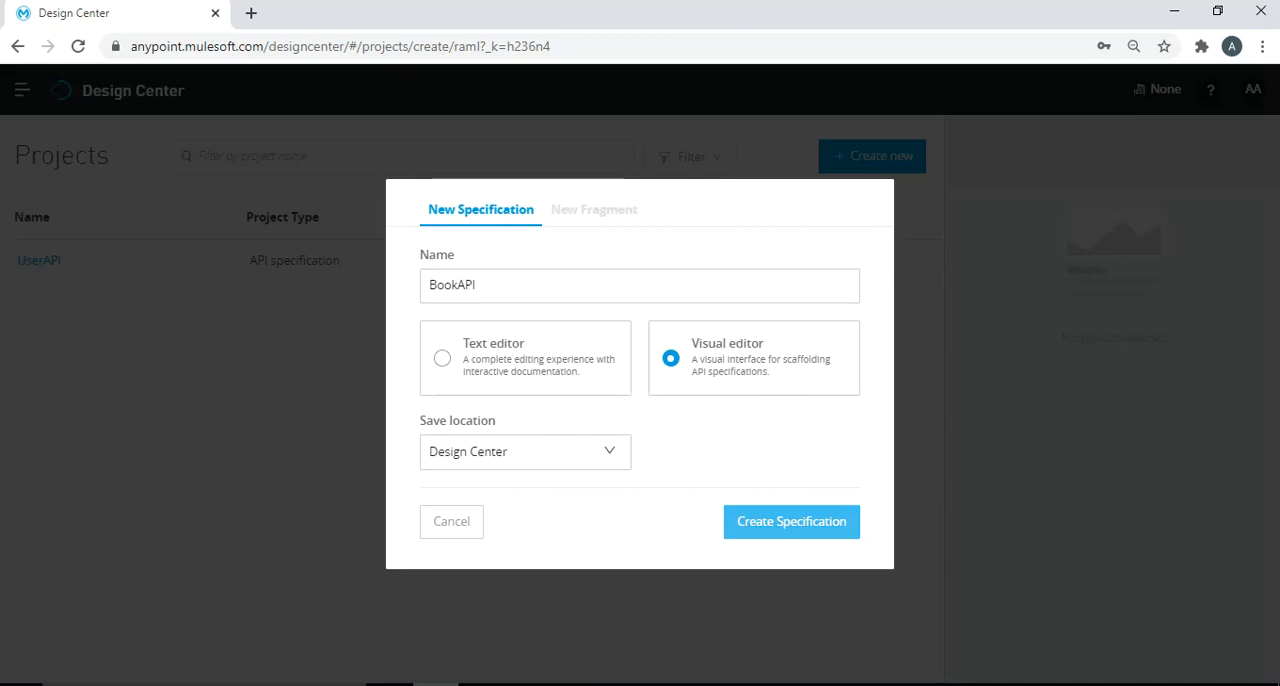
left_click(791, 521)
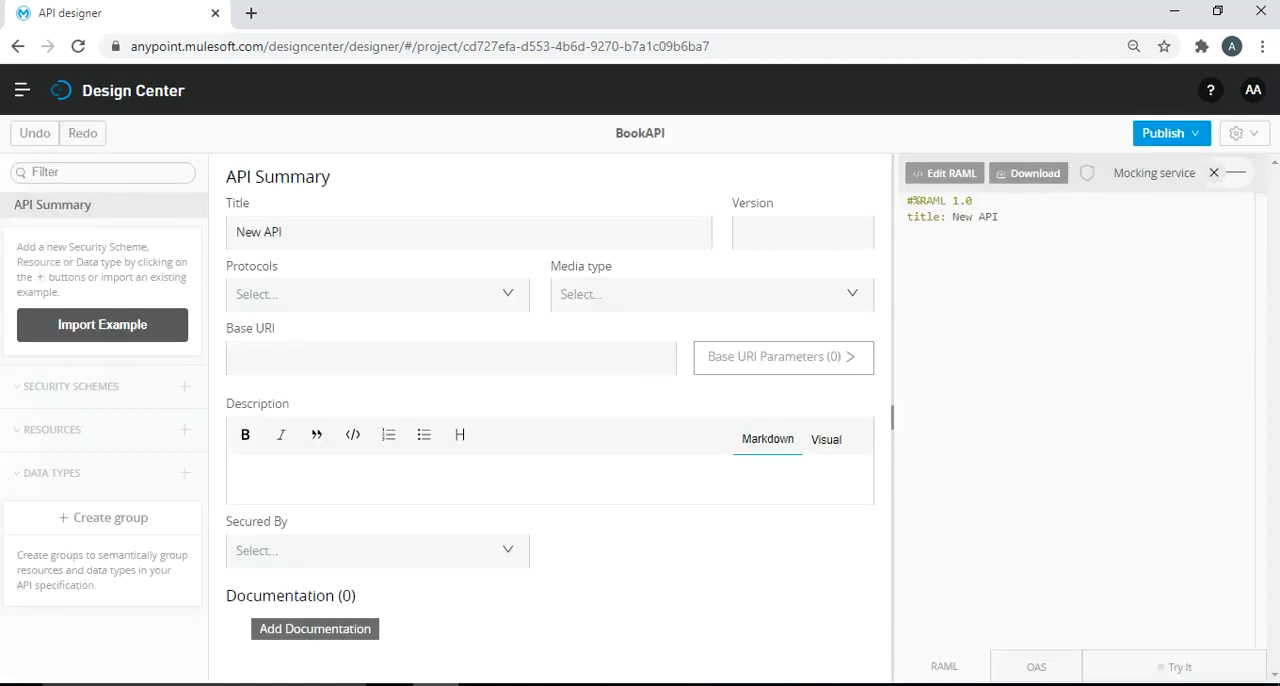
- Set the API's title to BookAPI and its version to 1.0.0 in the API summary
key("ctrl+a")
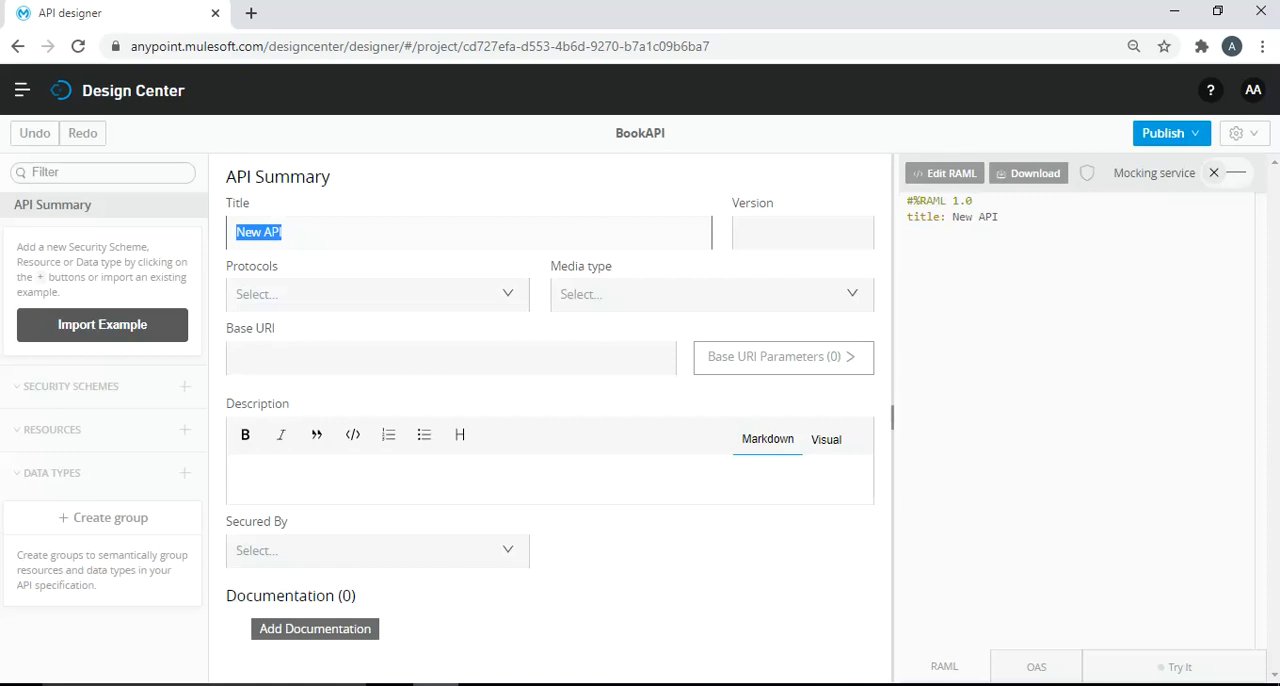
type("BookAPI")
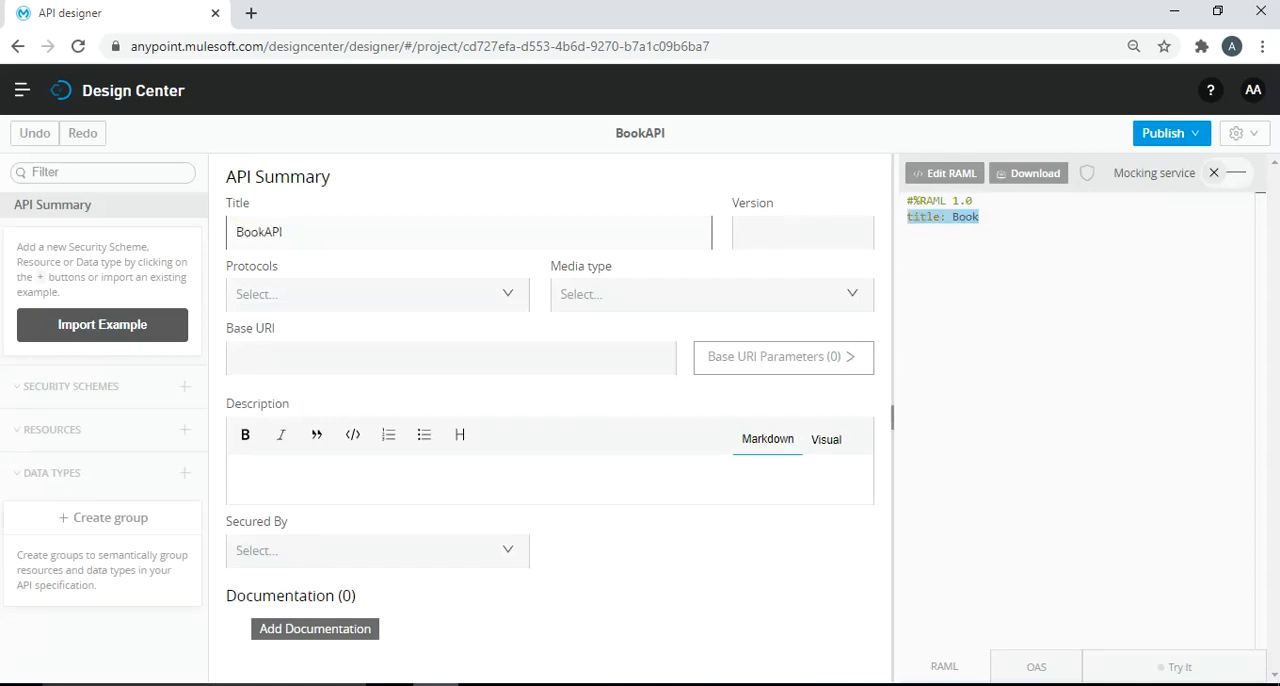
key("Tab")
type("1.0.0")
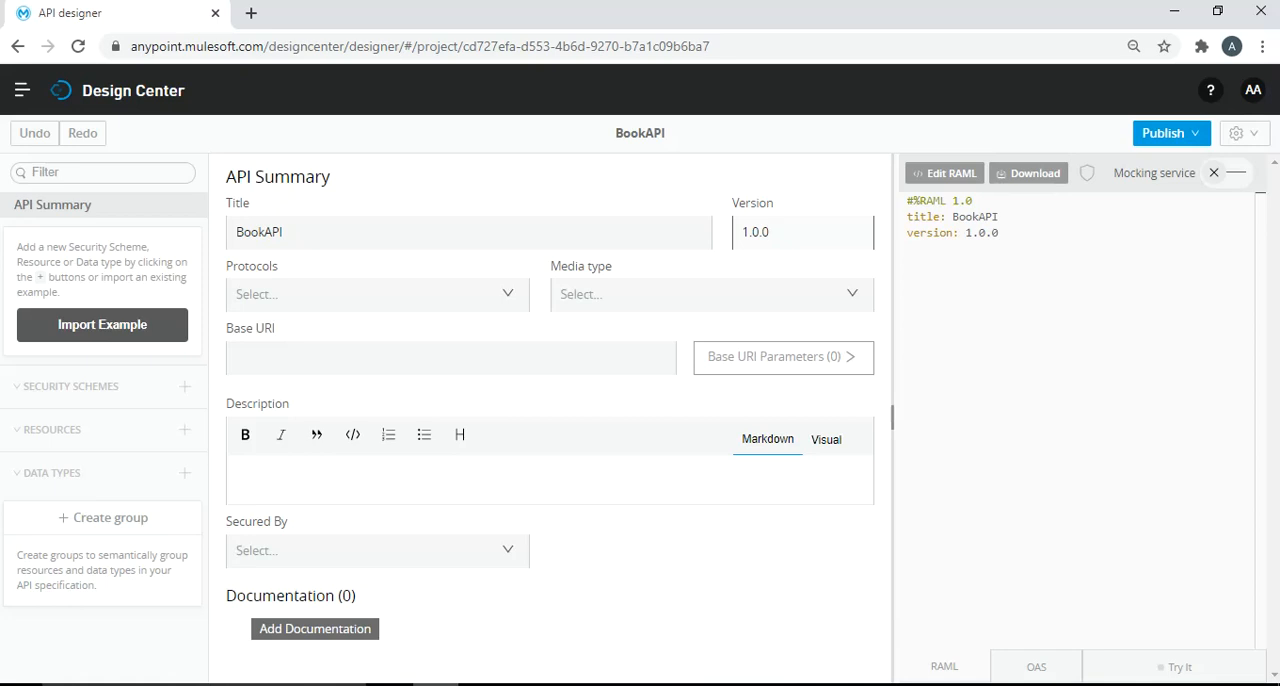
- Set the API's protocol to HTTP and its media type to application/json
left_click(377, 294)
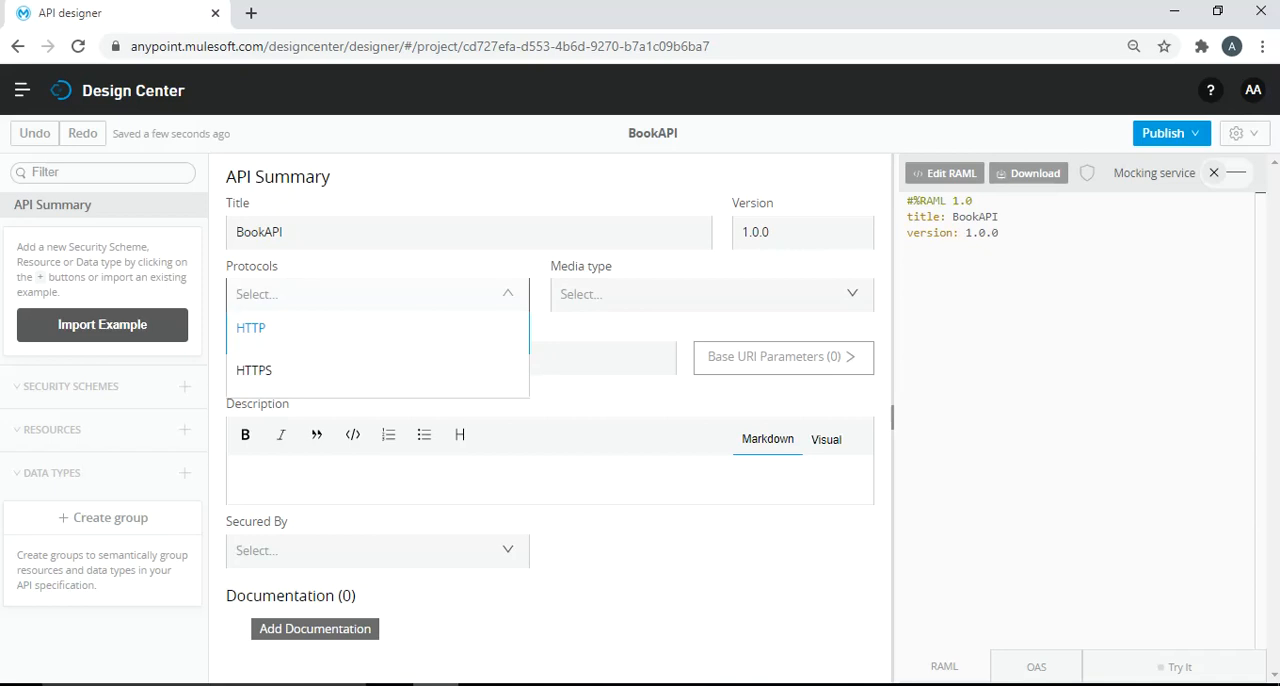
key("Return")
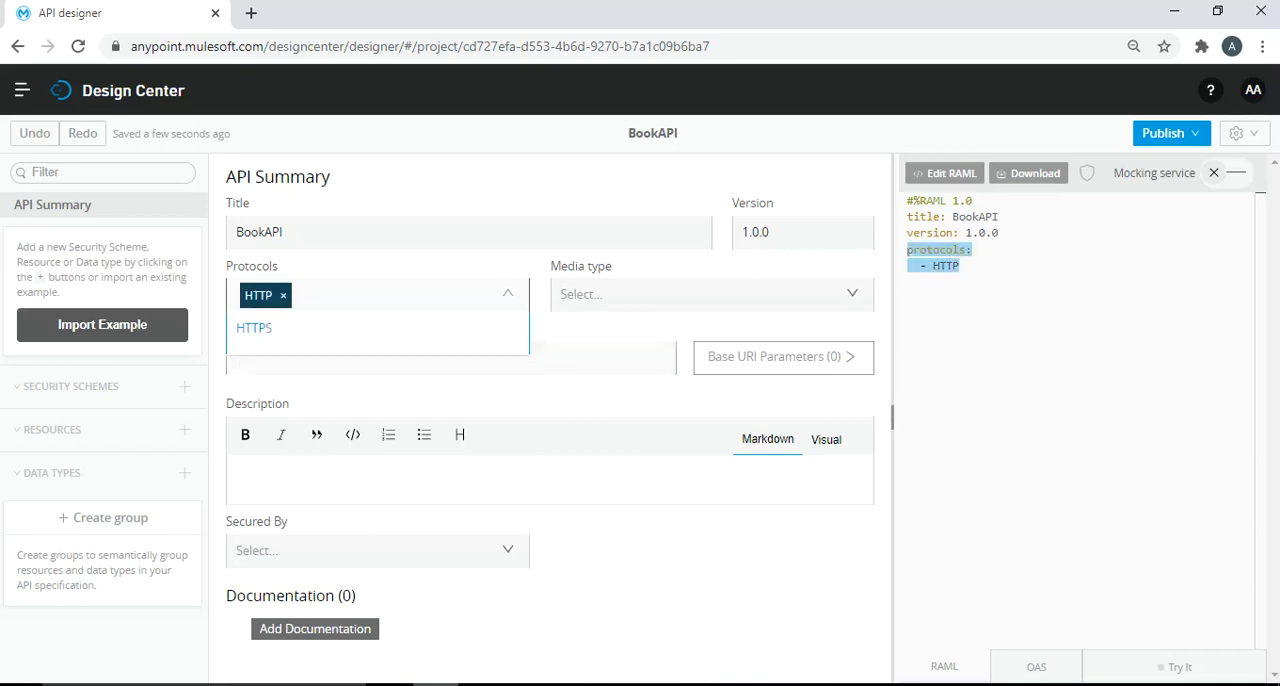
left_click(711, 294)
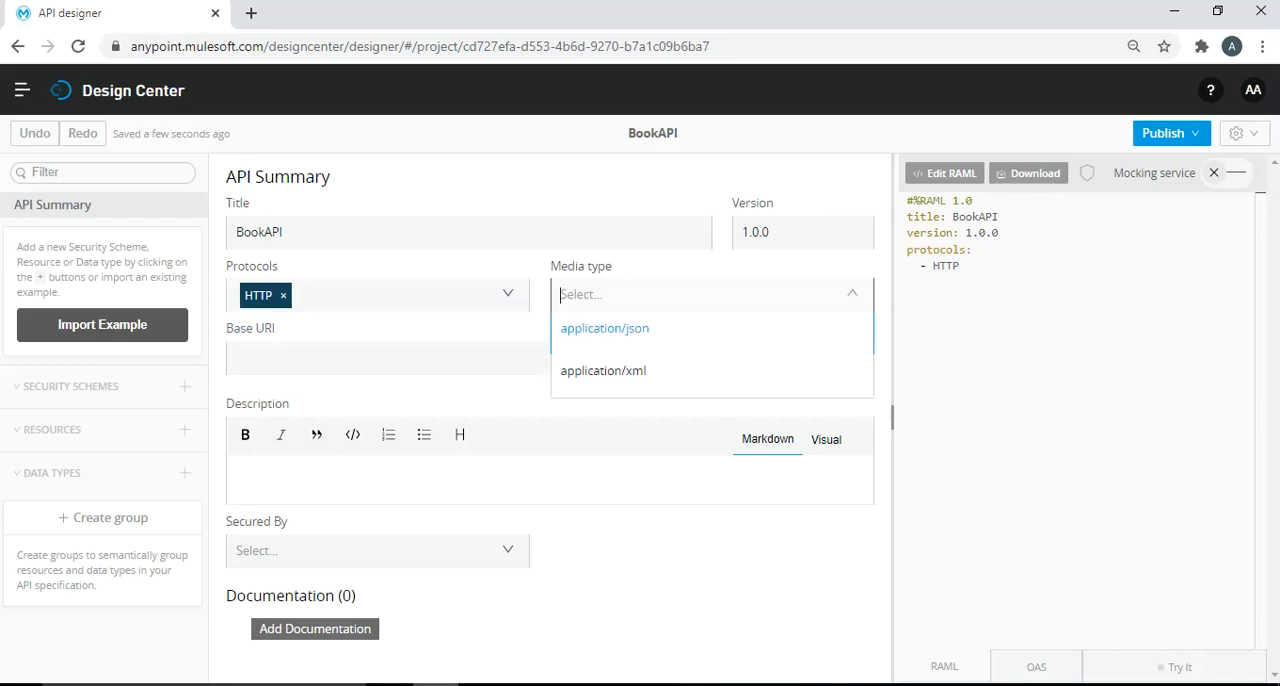
key("Return")
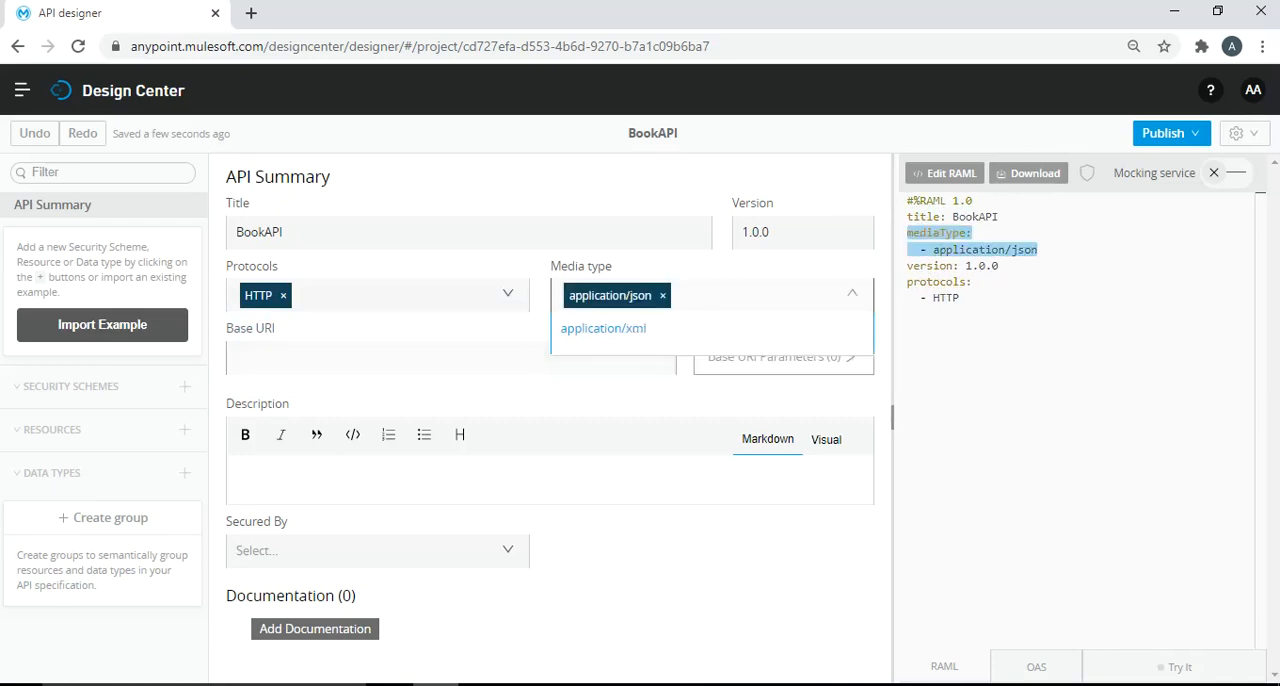
- Set the base URI to / and enter the API description "This is a Book API for Book Management"
left_click(451, 358)
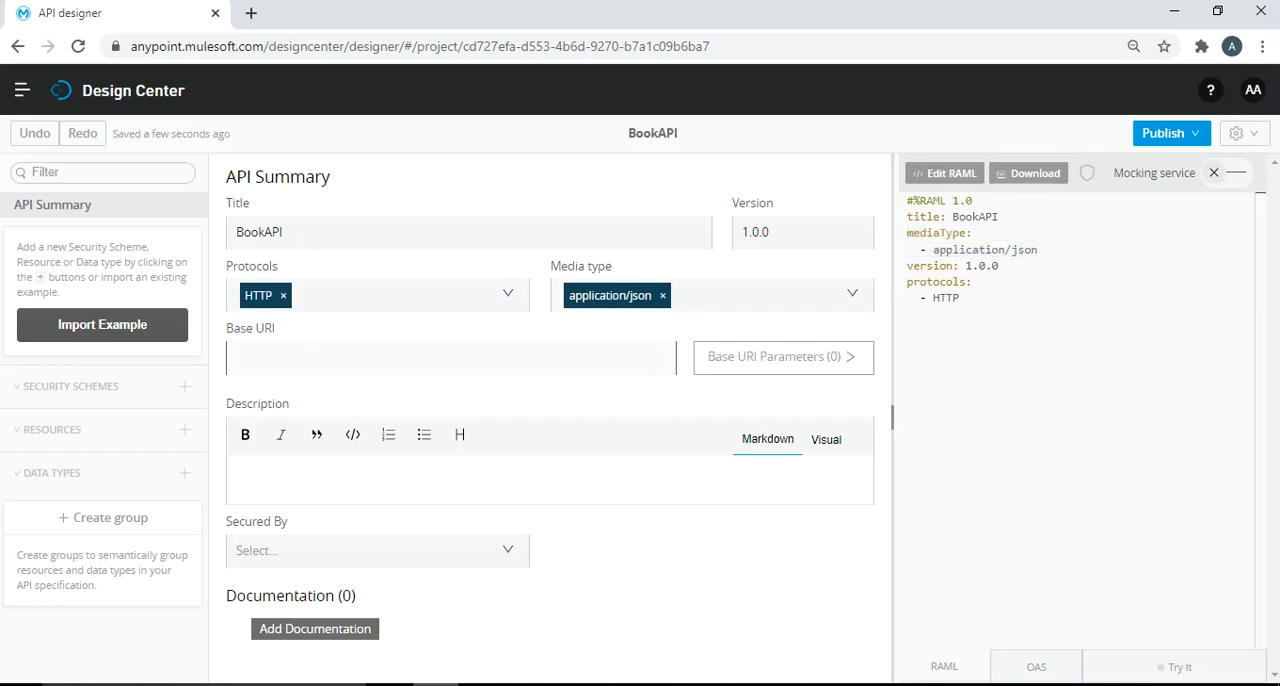
type("/")
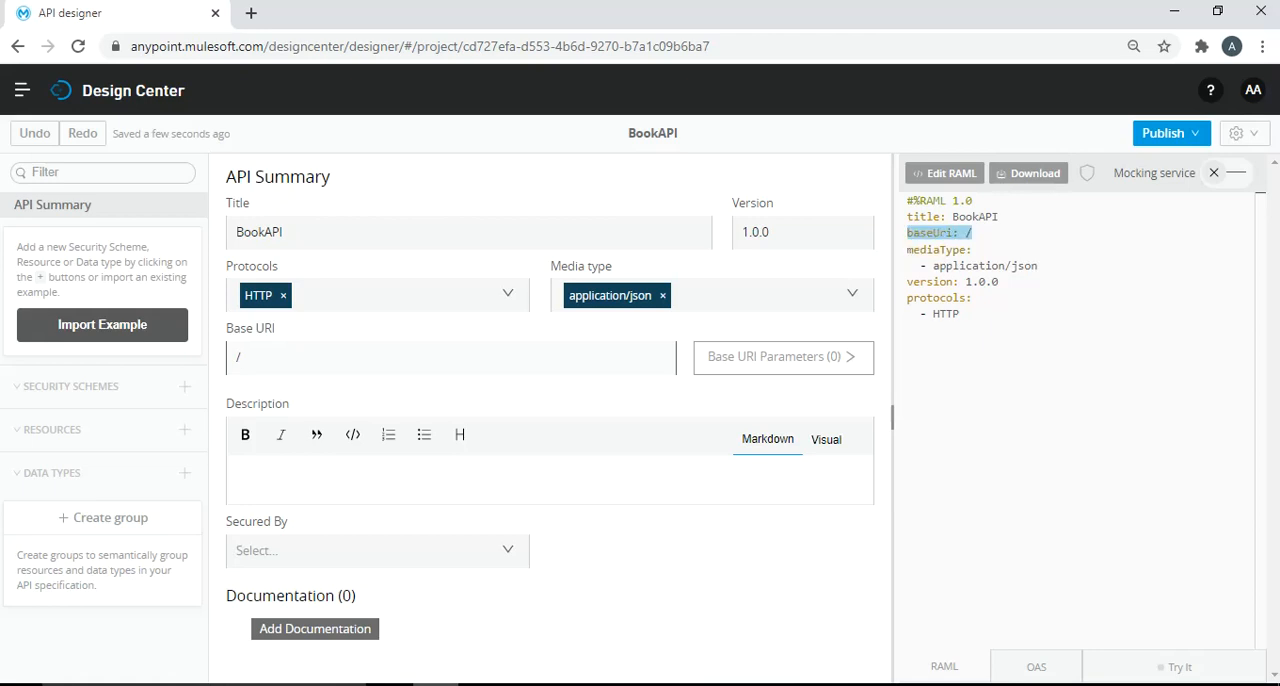
left_click(248, 472)
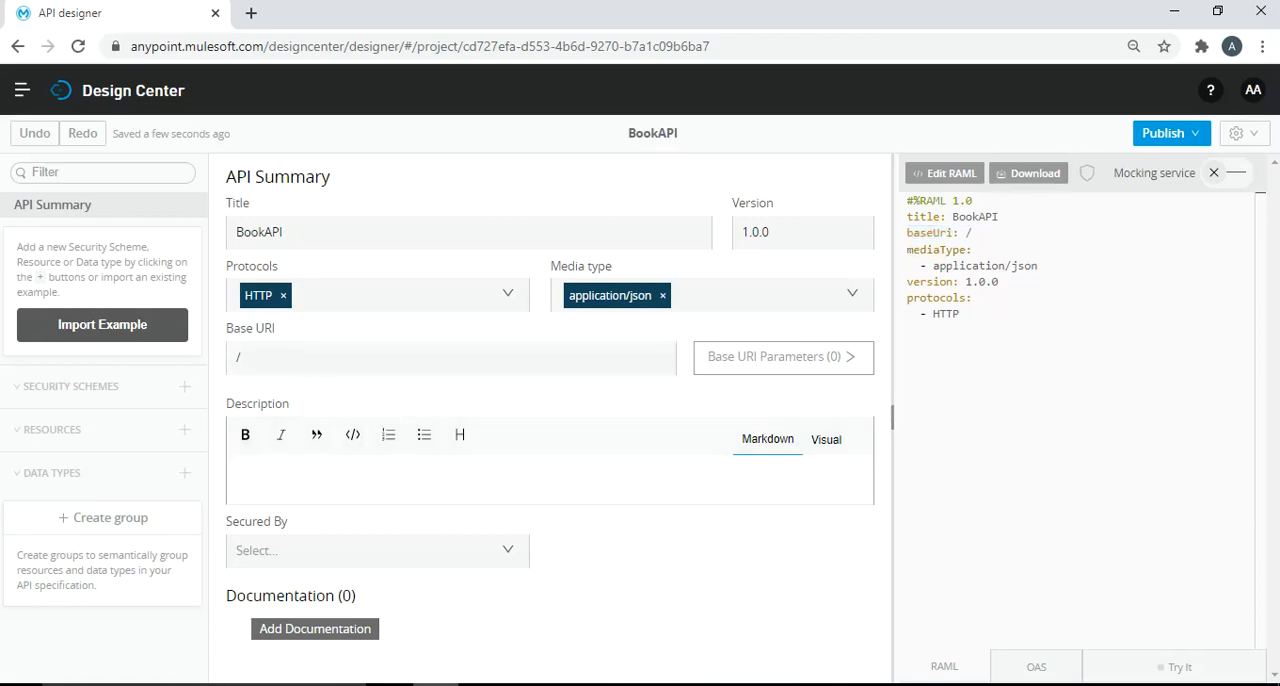
type("This is a")
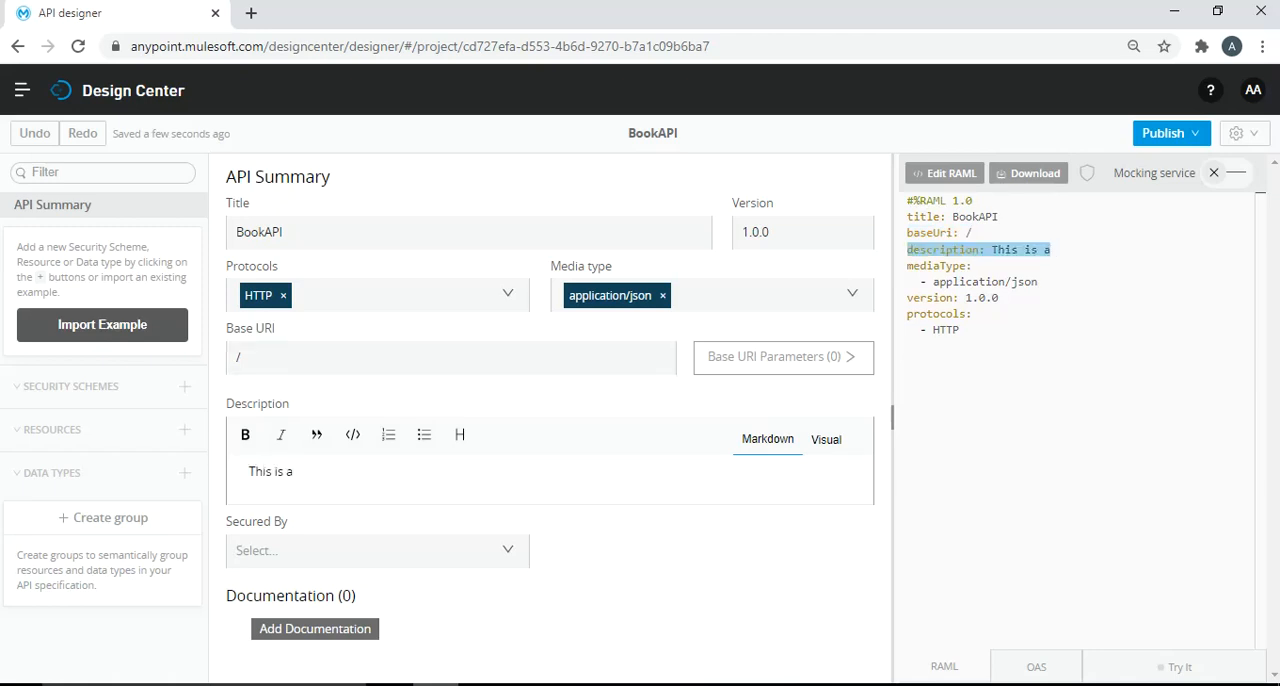
type(" BOOK")
key("BackSpace")
key("BackSpace")
key("BackSpace")
type("ook API for")
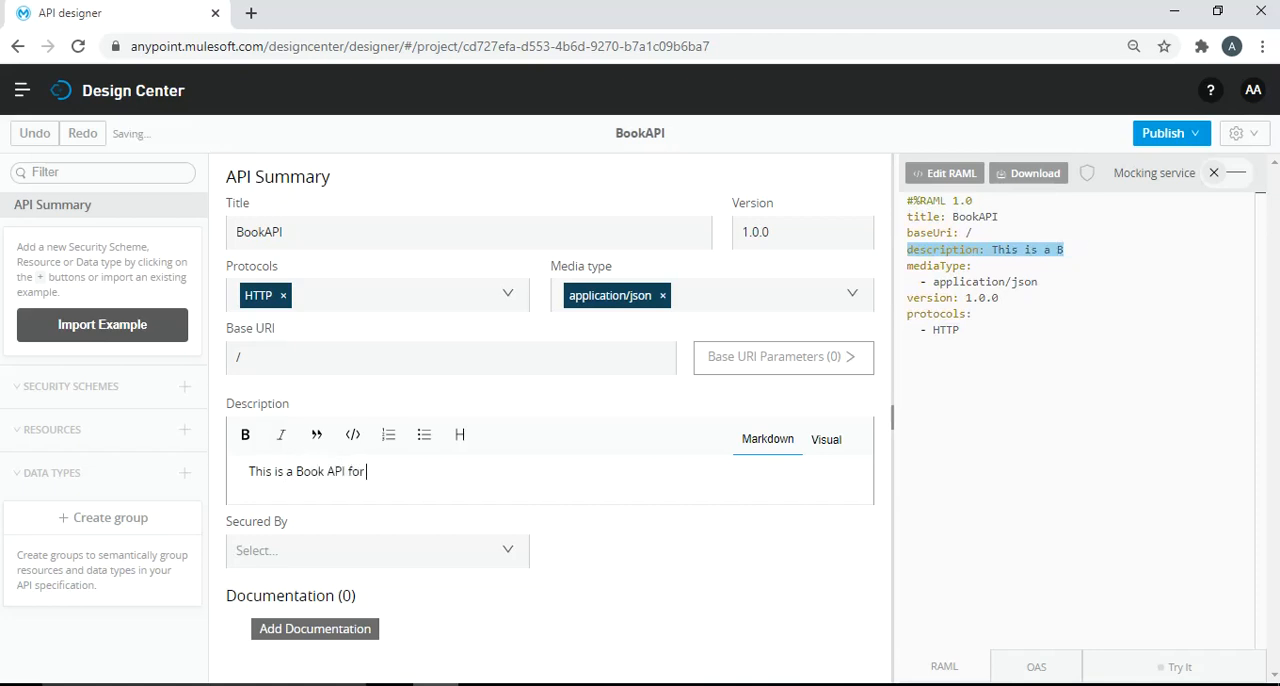
type(" Book Management")
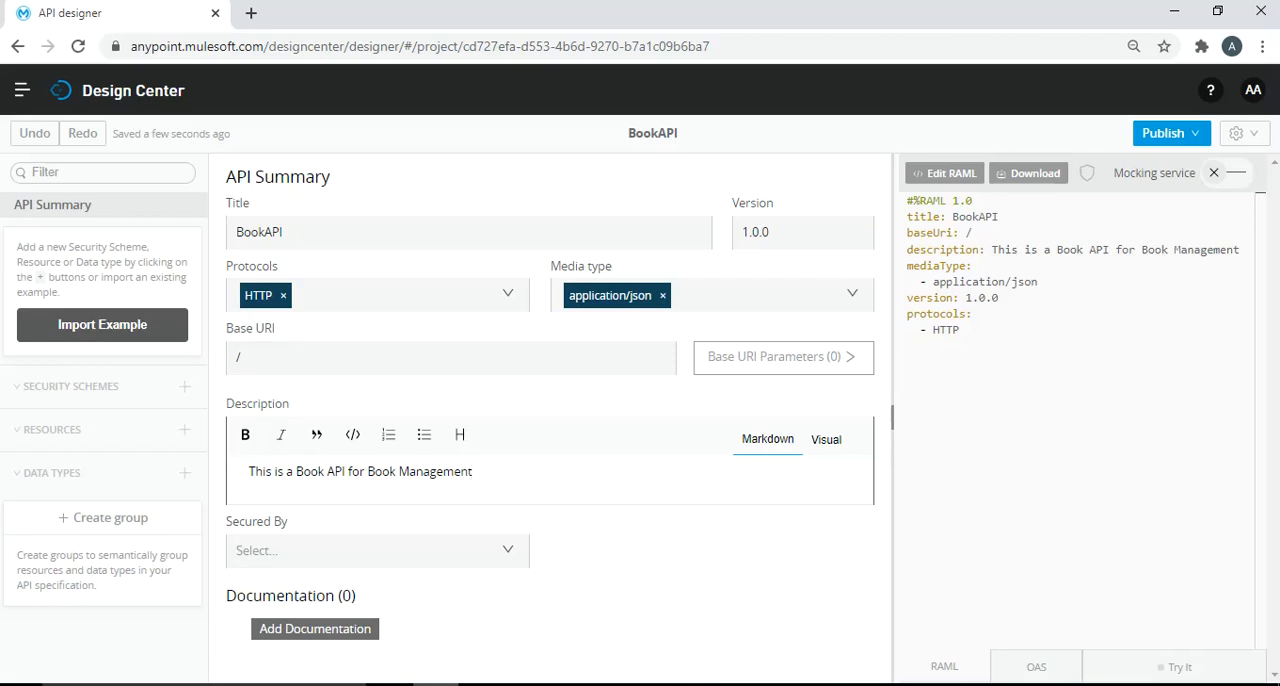
left_click_drag(960, 330, 907, 200)
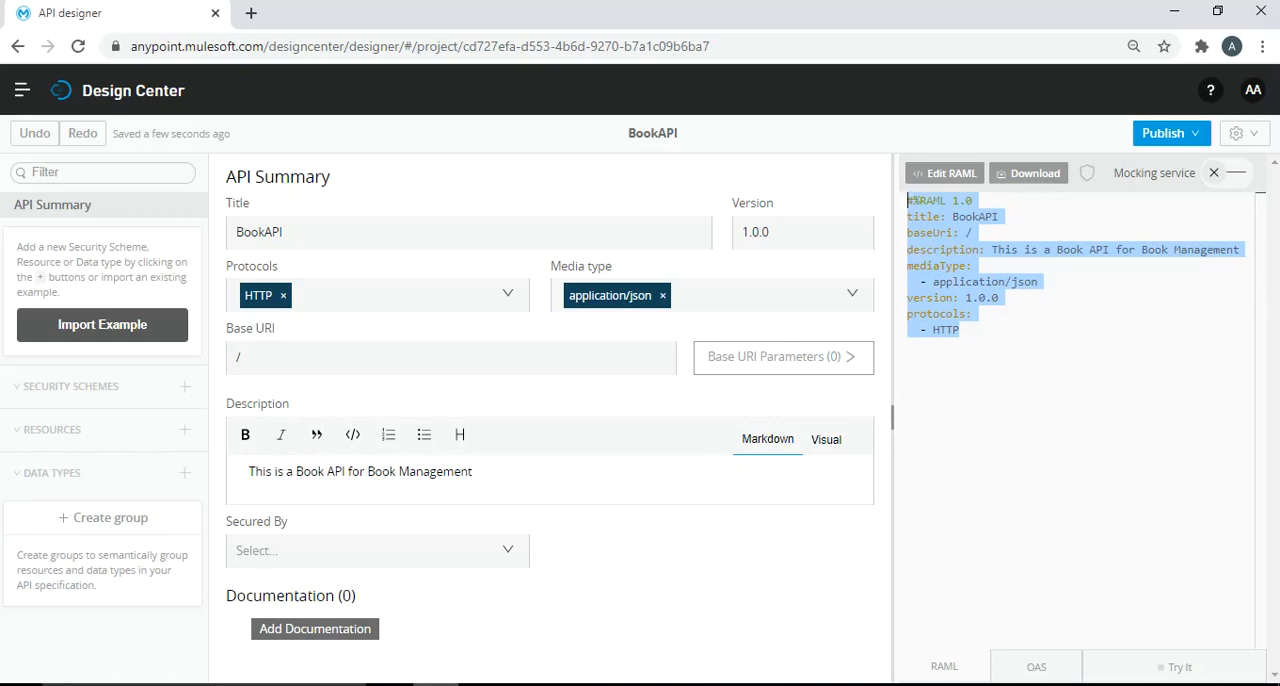
- Add an object data type named BookType with the description "Book Custom Object"
left_click(185, 473)
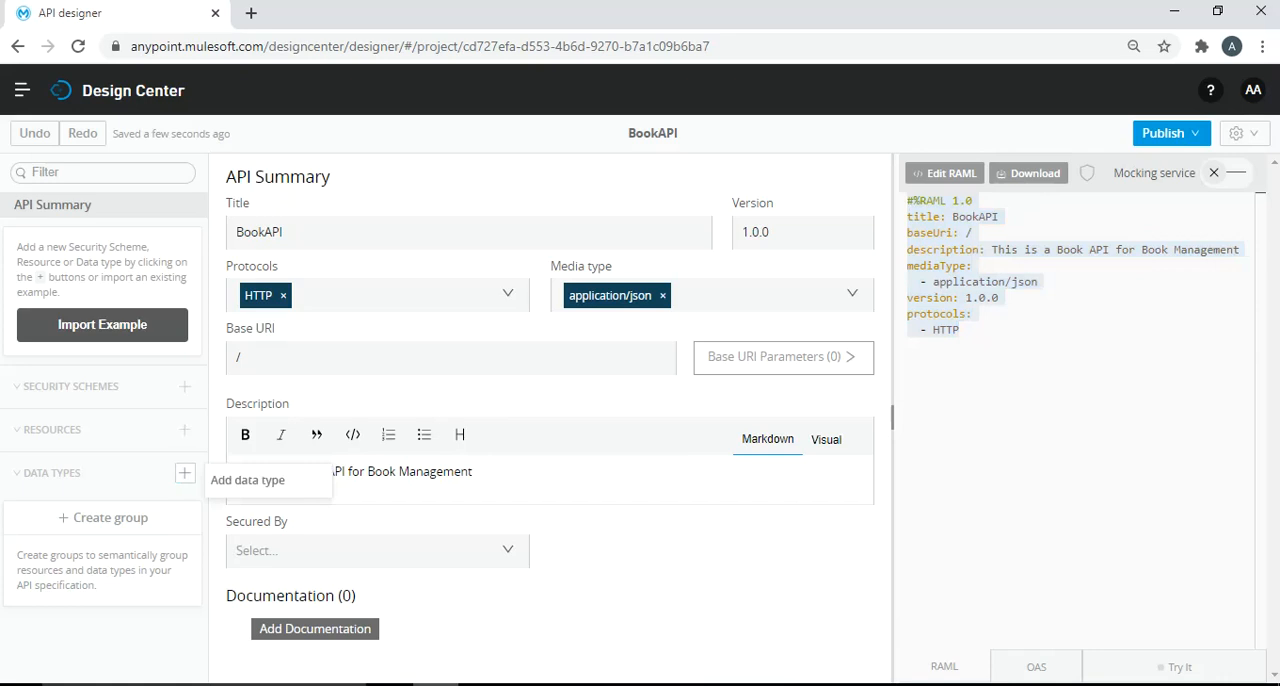
left_click(247, 480)
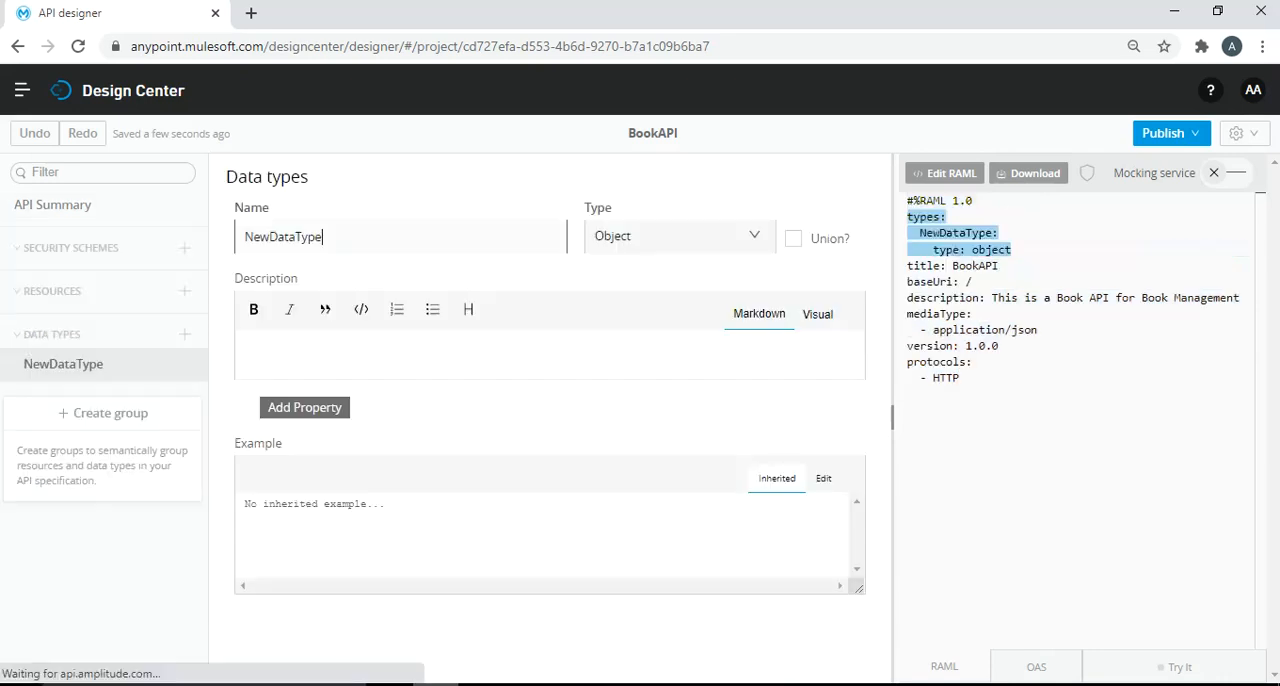
left_click_drag(296, 237, 244, 237)
type("Book")
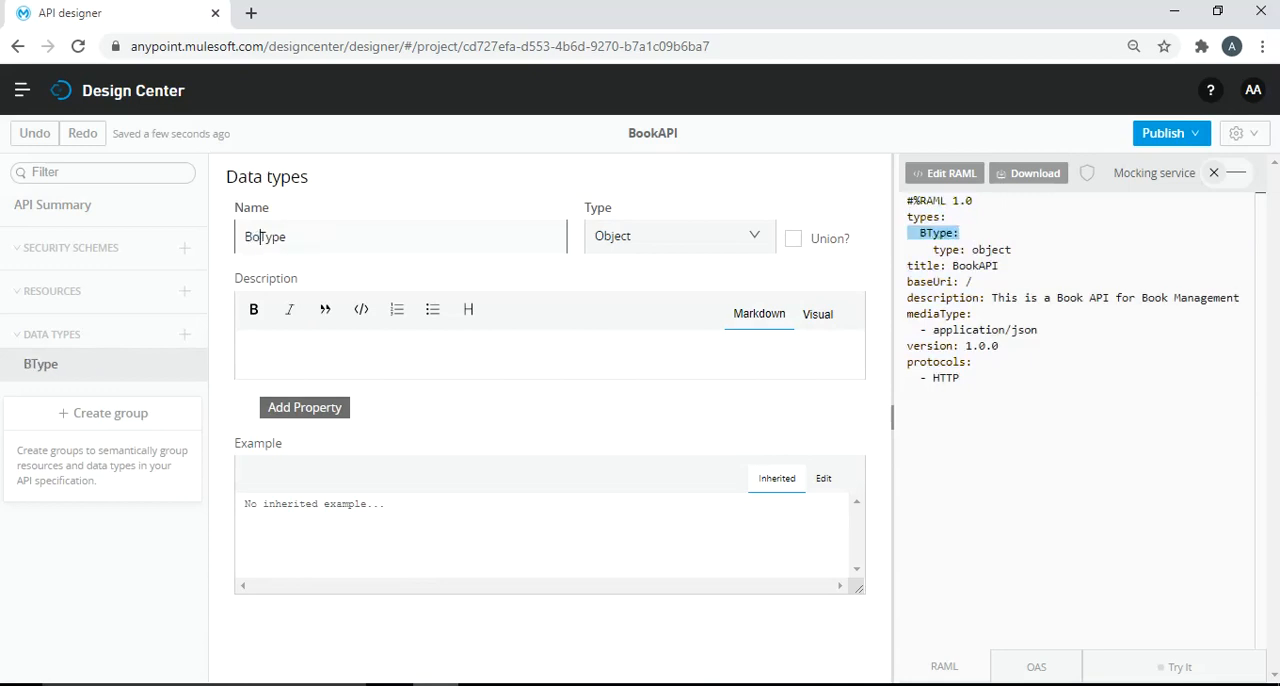
left_click(273, 237)
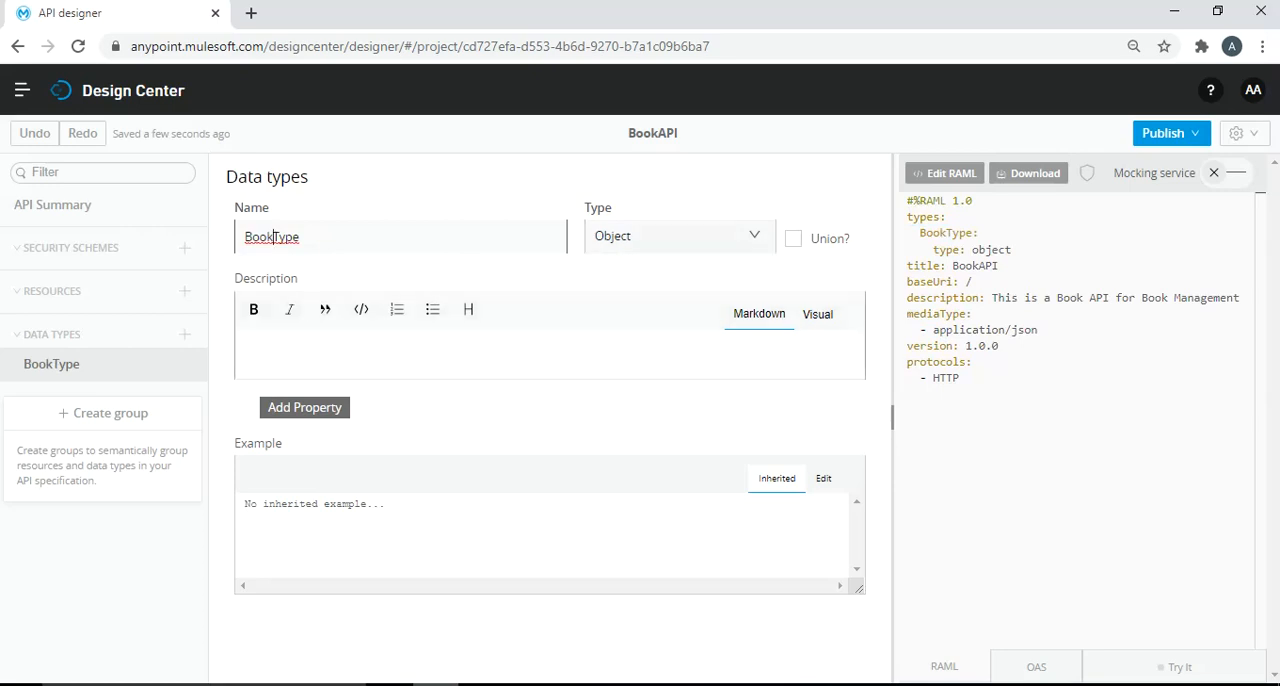
left_click(257, 346)
type("Book Cu")
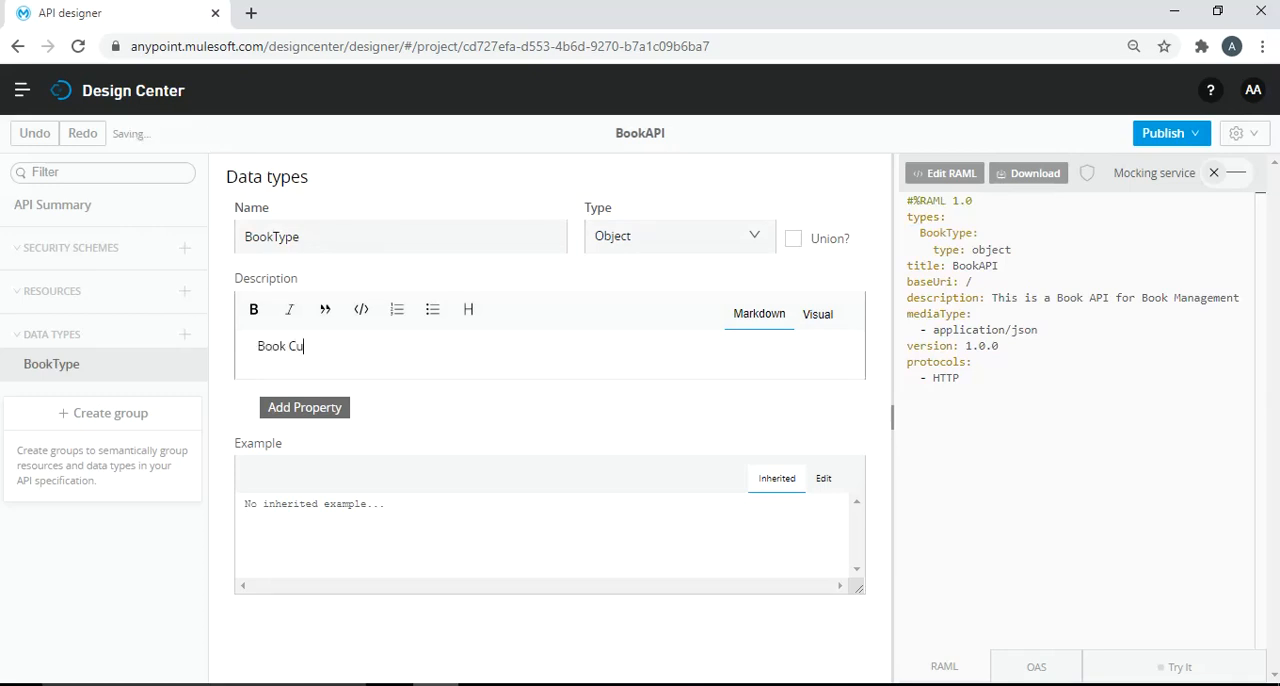
type("stom Object")
- Add a required property BookID of type Number to the BookType data type
left_click(305, 407)
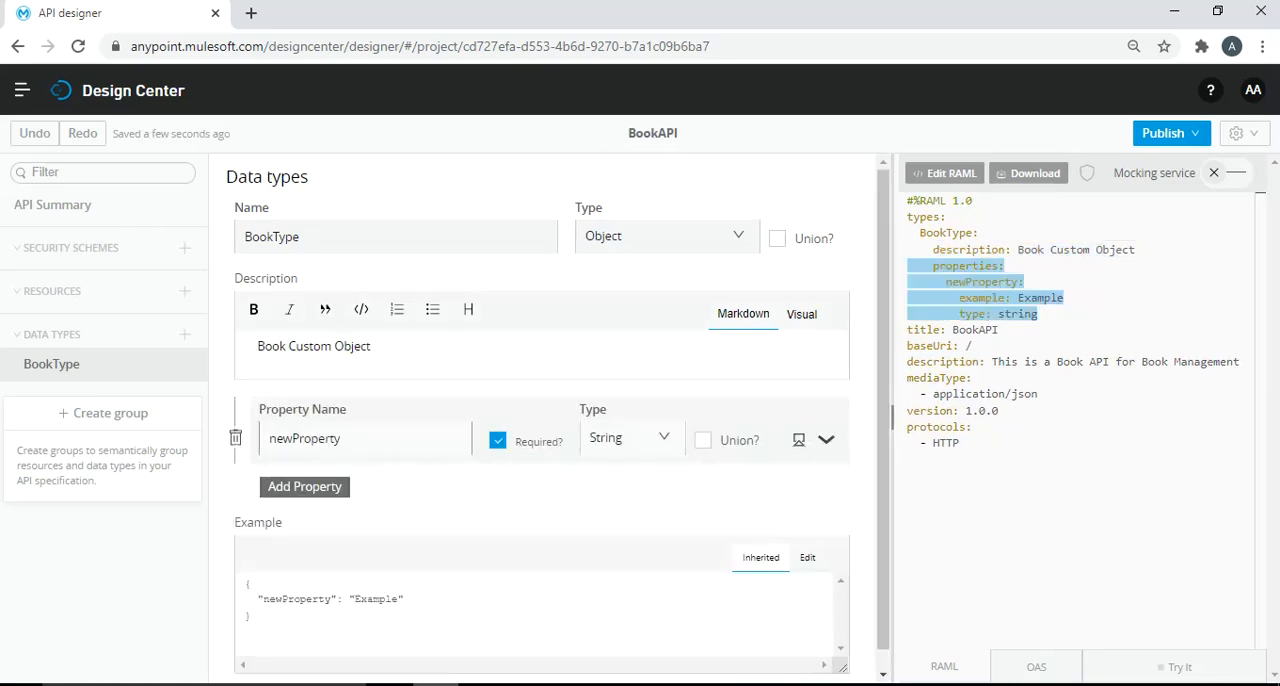
double_click(305, 438)
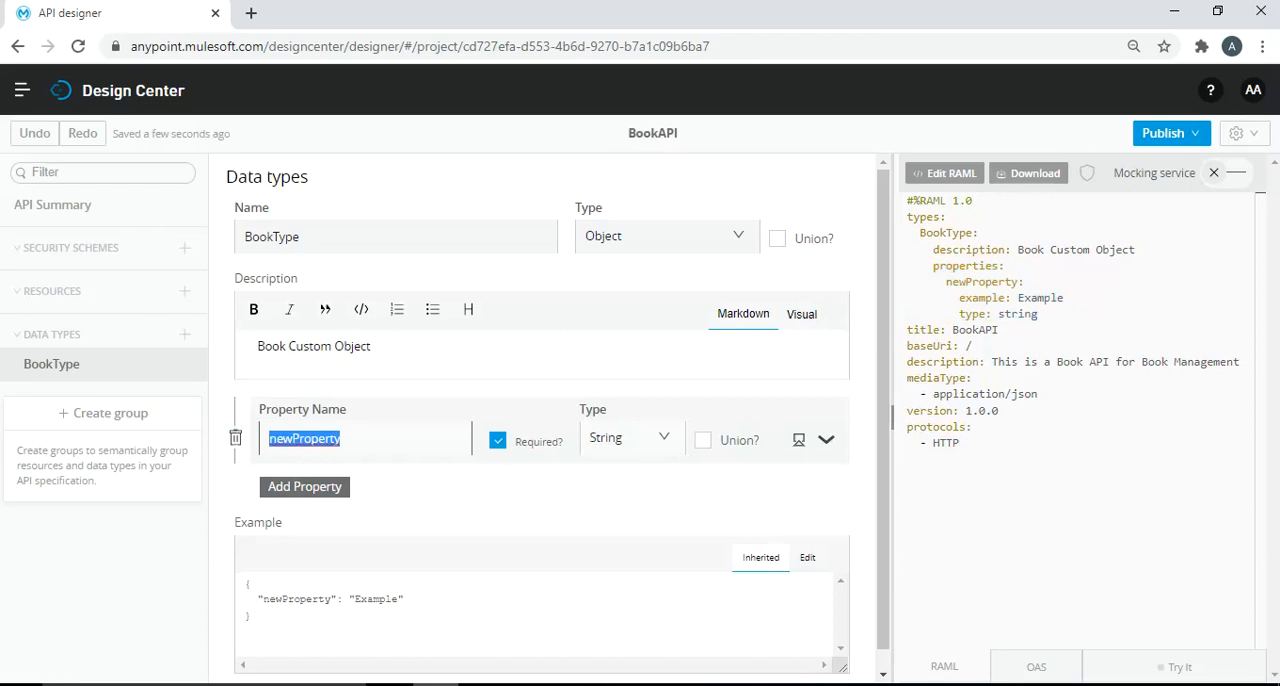
type("BookID")
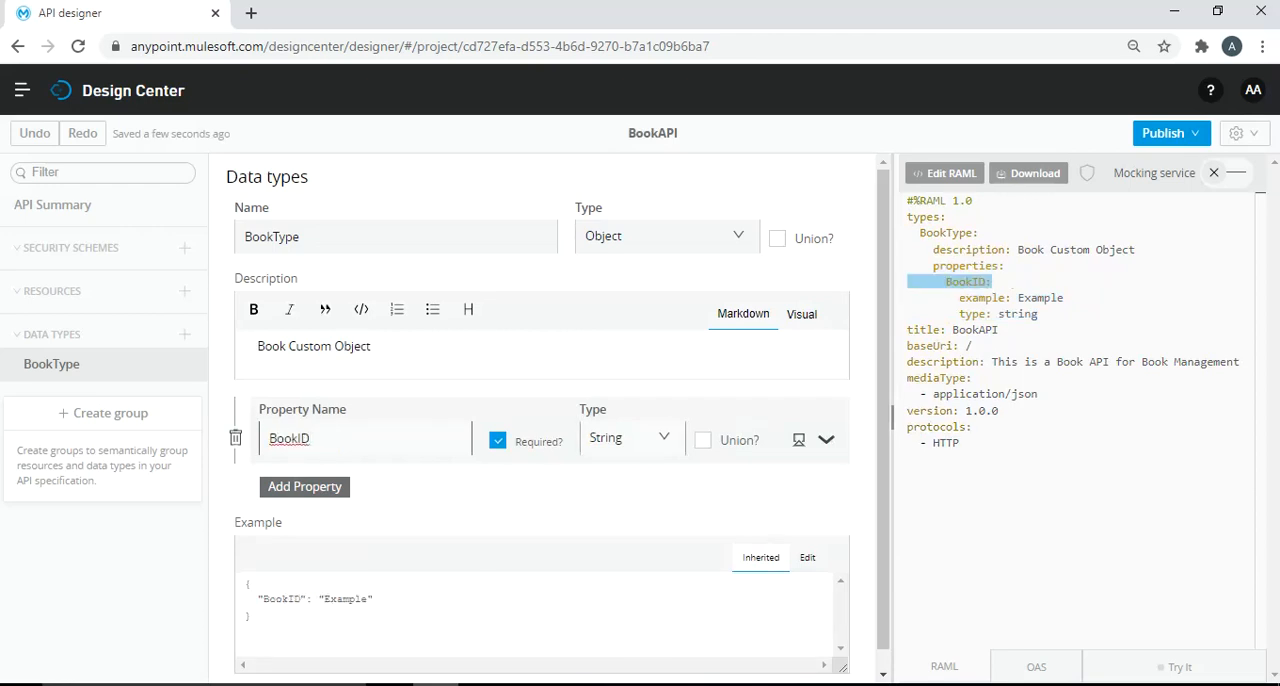
left_click(632, 438)
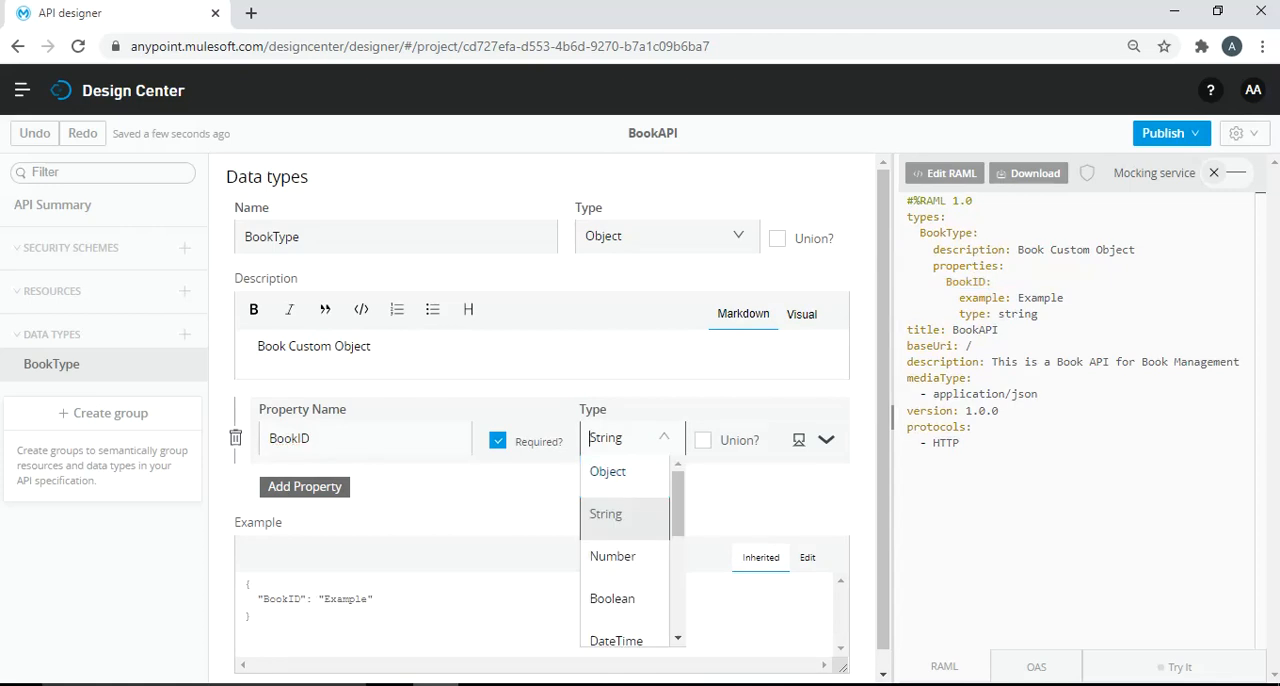
left_click(613, 556)
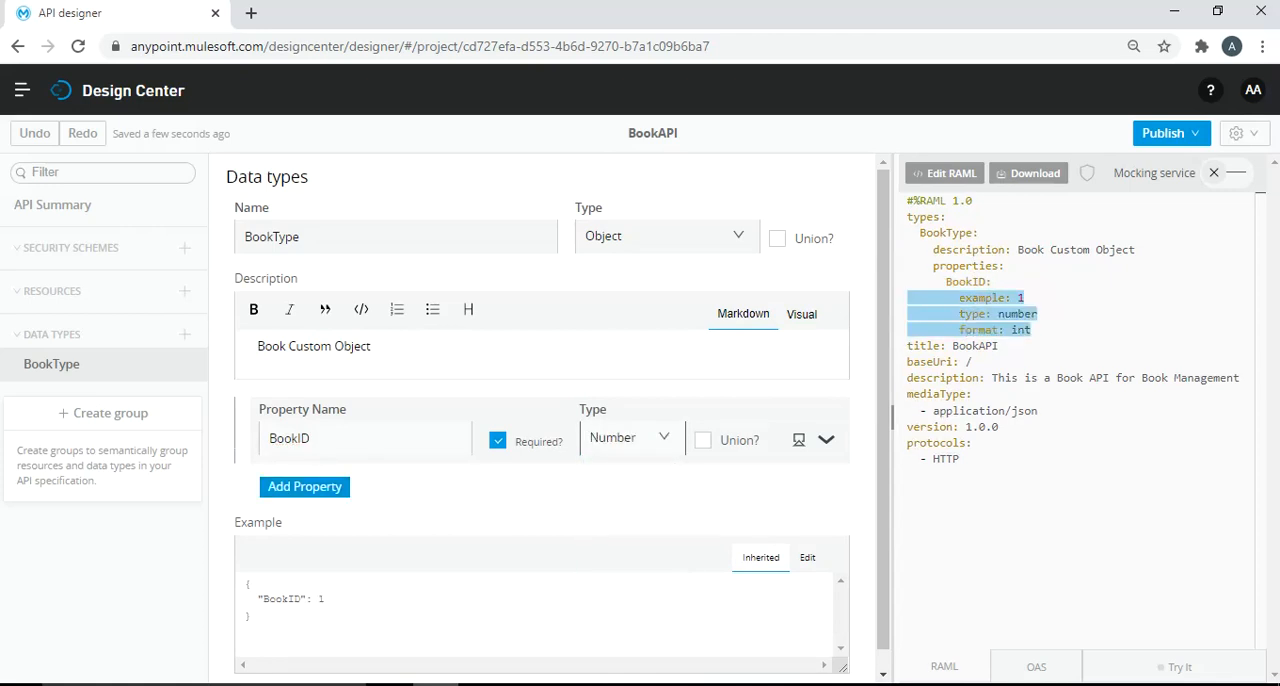
- Add a required String property named BookTitile to the BookType data type
left_click(304, 486)
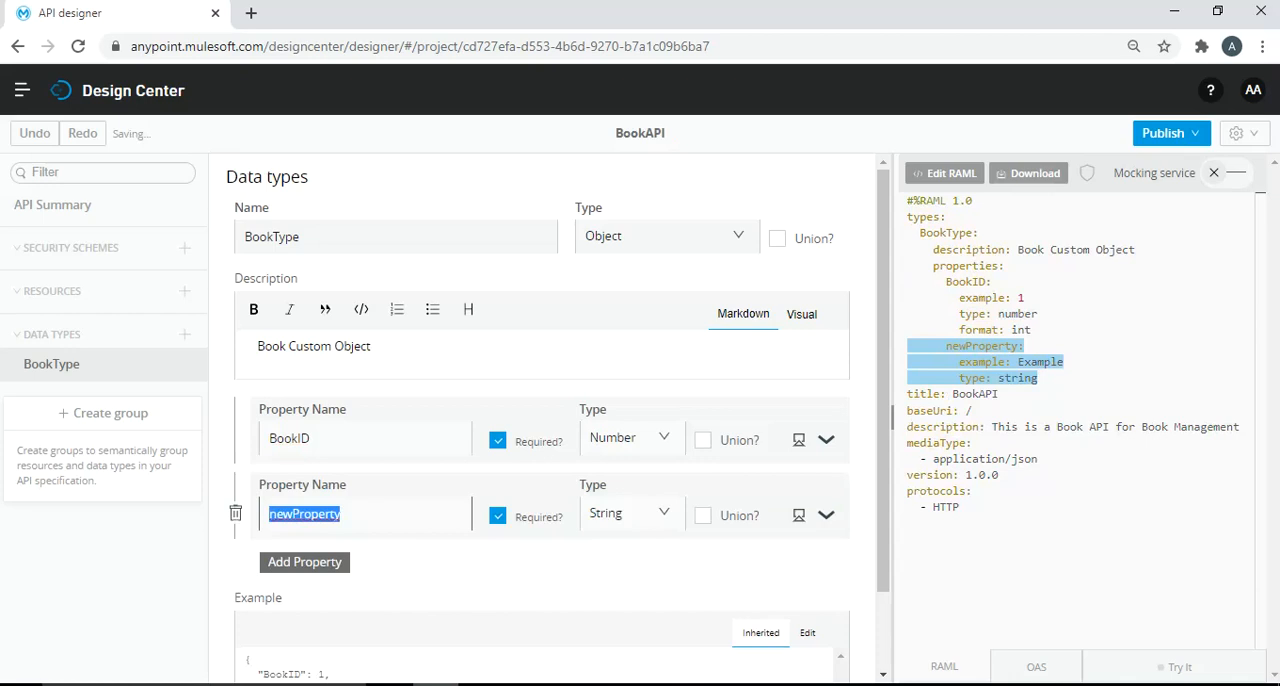
type("BookTitl")
type("le")
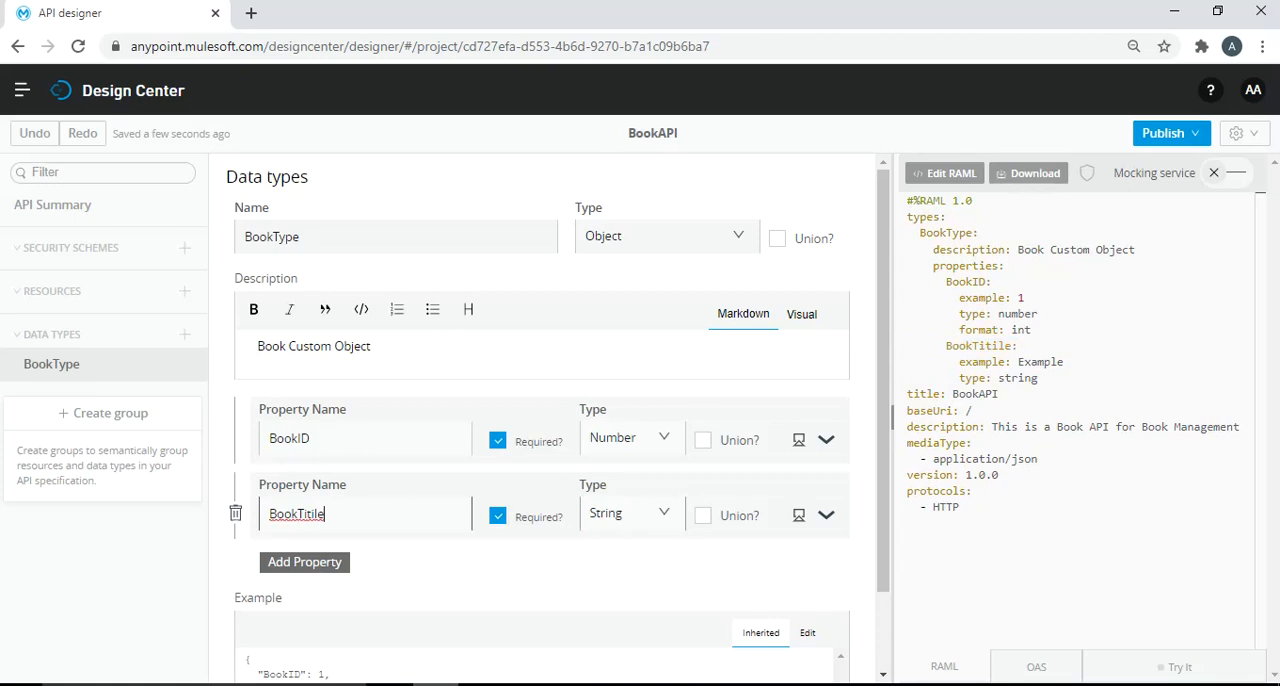
- Add a required property BookAuthor of type Array to the BookType data type
left_click(304, 562)
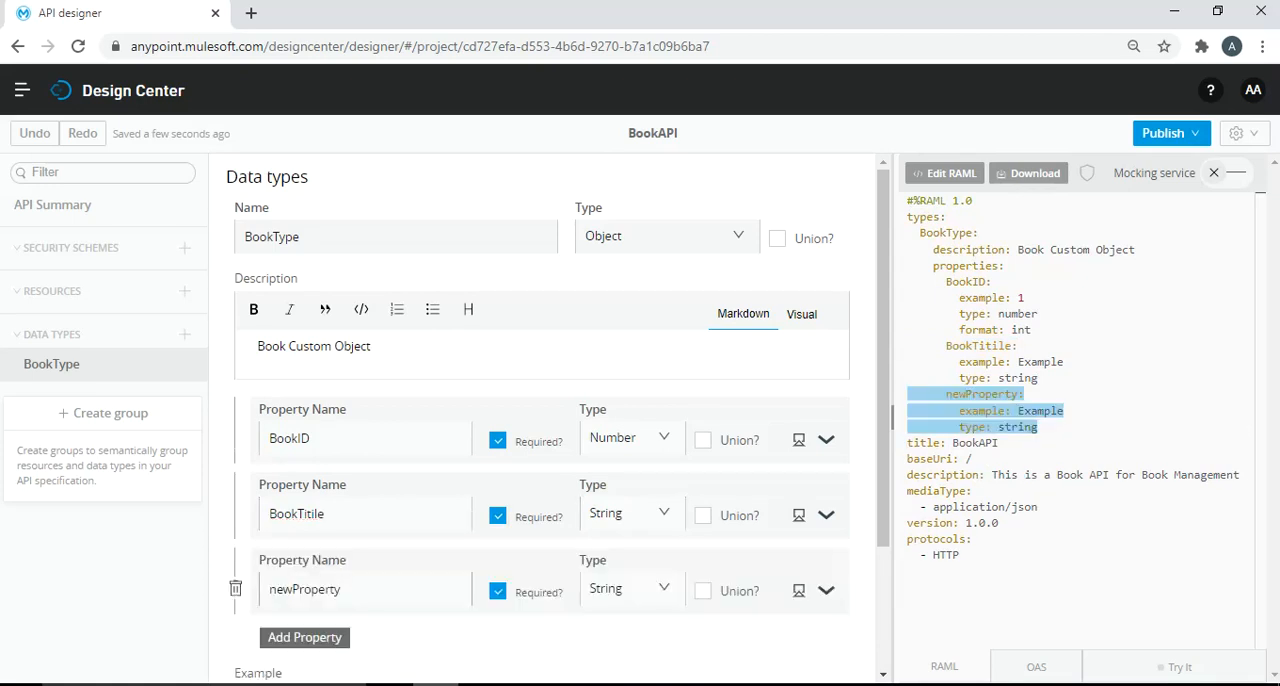
double_click(304, 589)
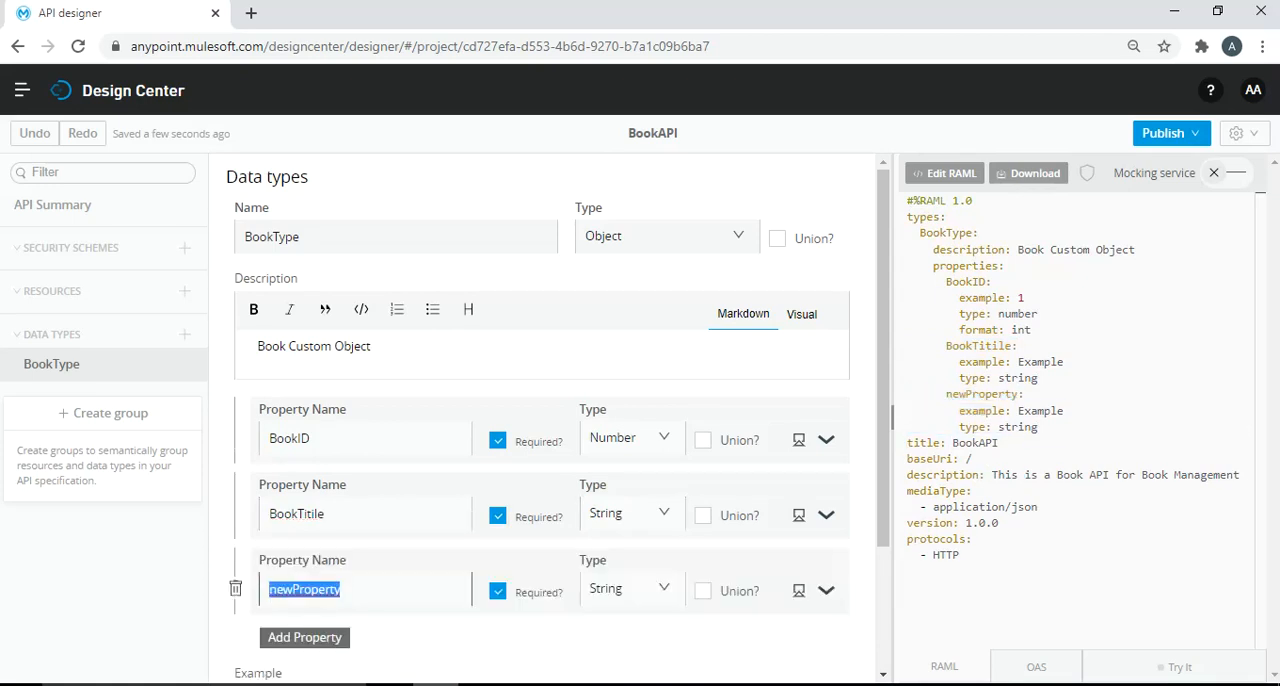
type("BookAuthor")
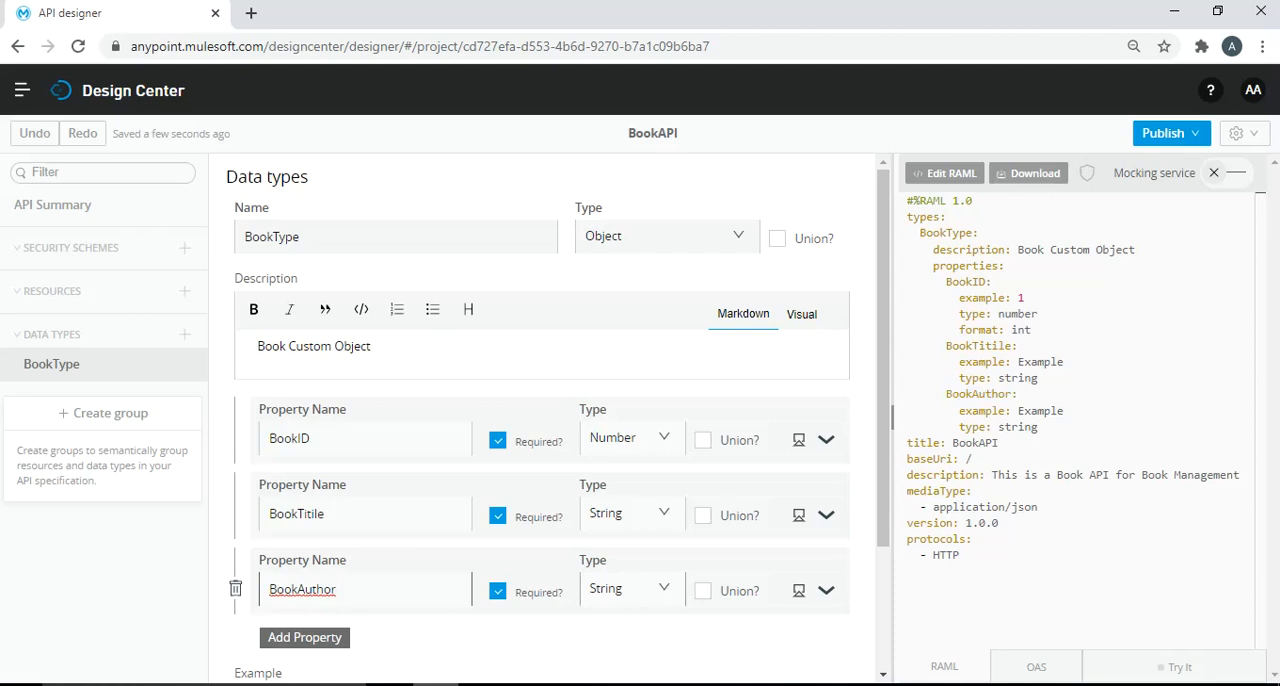
left_click(648, 589)
scroll(620, 470, "down", 3)
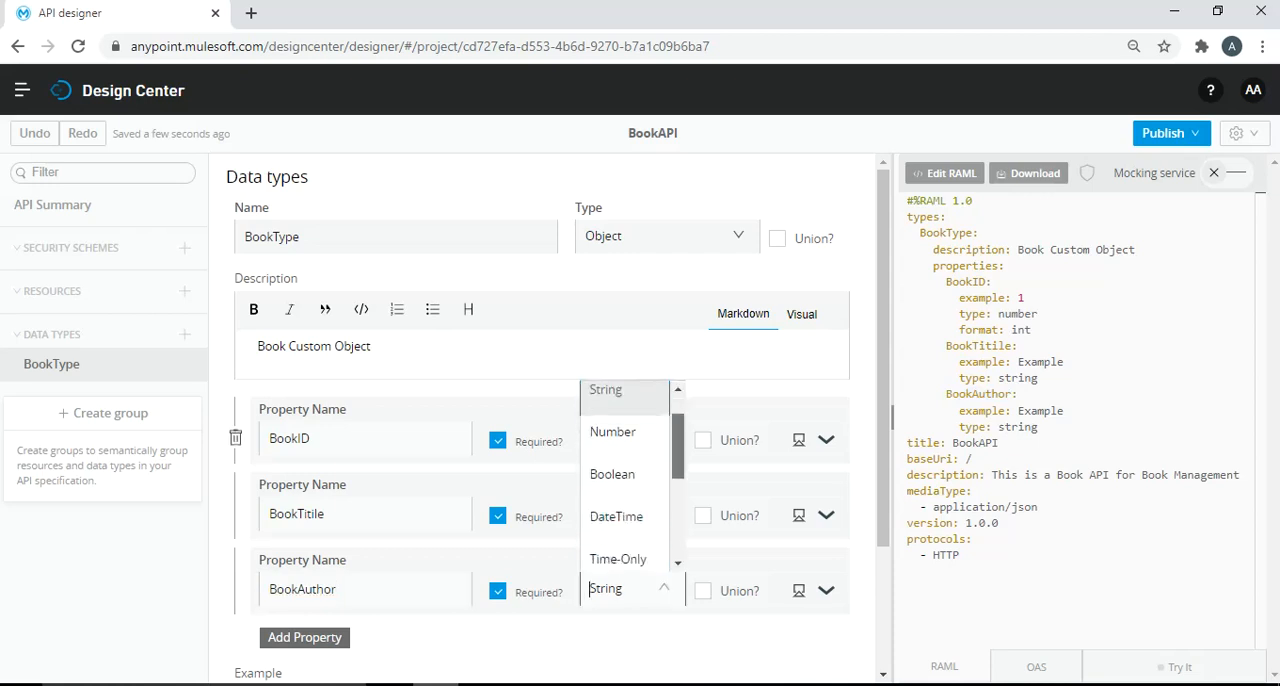
left_click(606, 554)
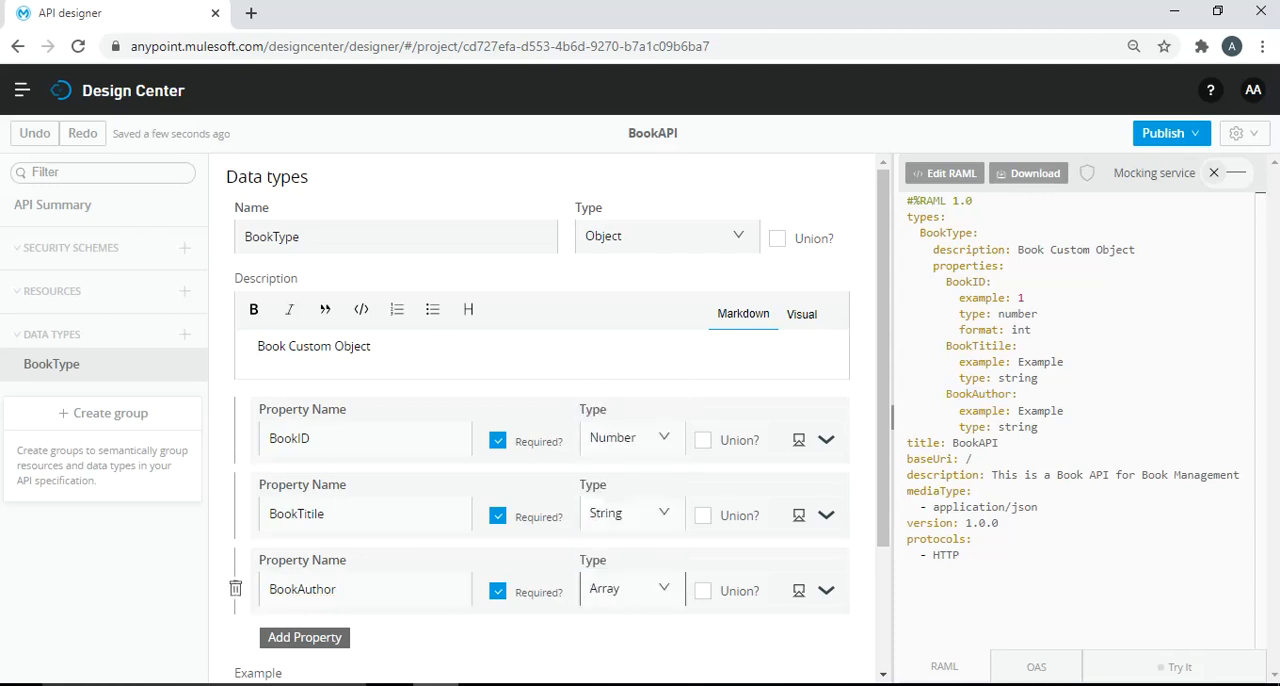
- Add another property named BookPrice to the BookType data type
scroll(600, 440, "down", 1)
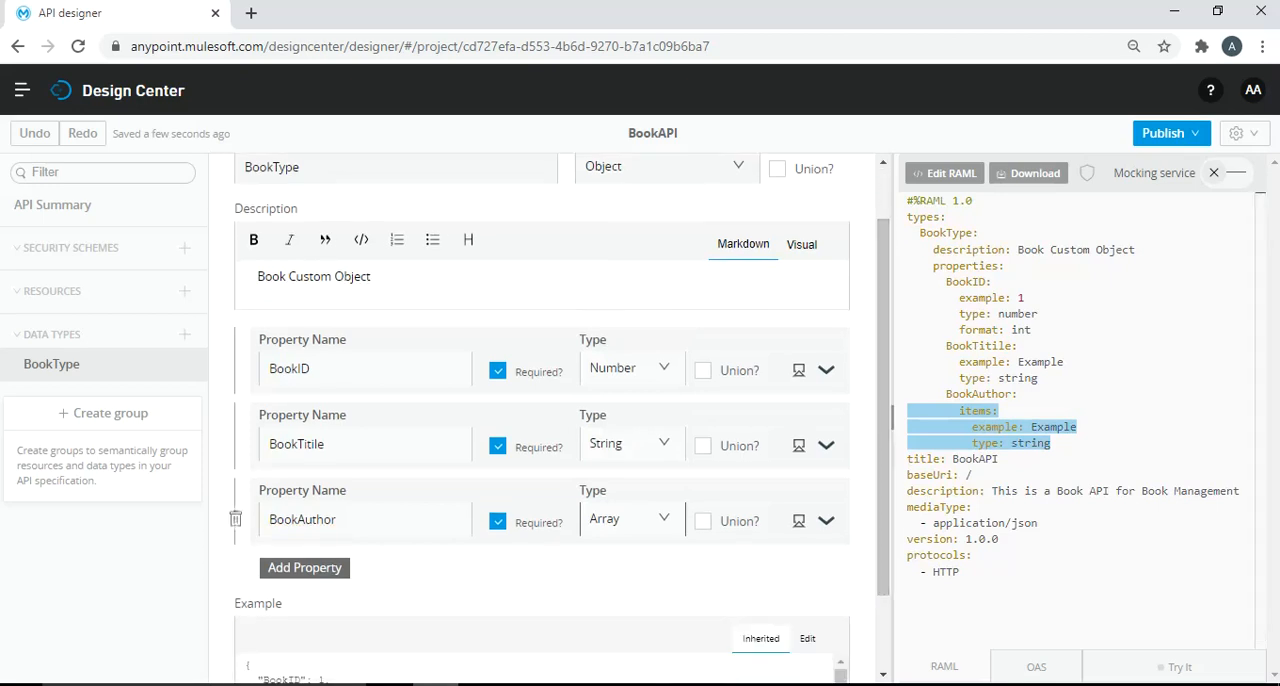
left_click(304, 567)
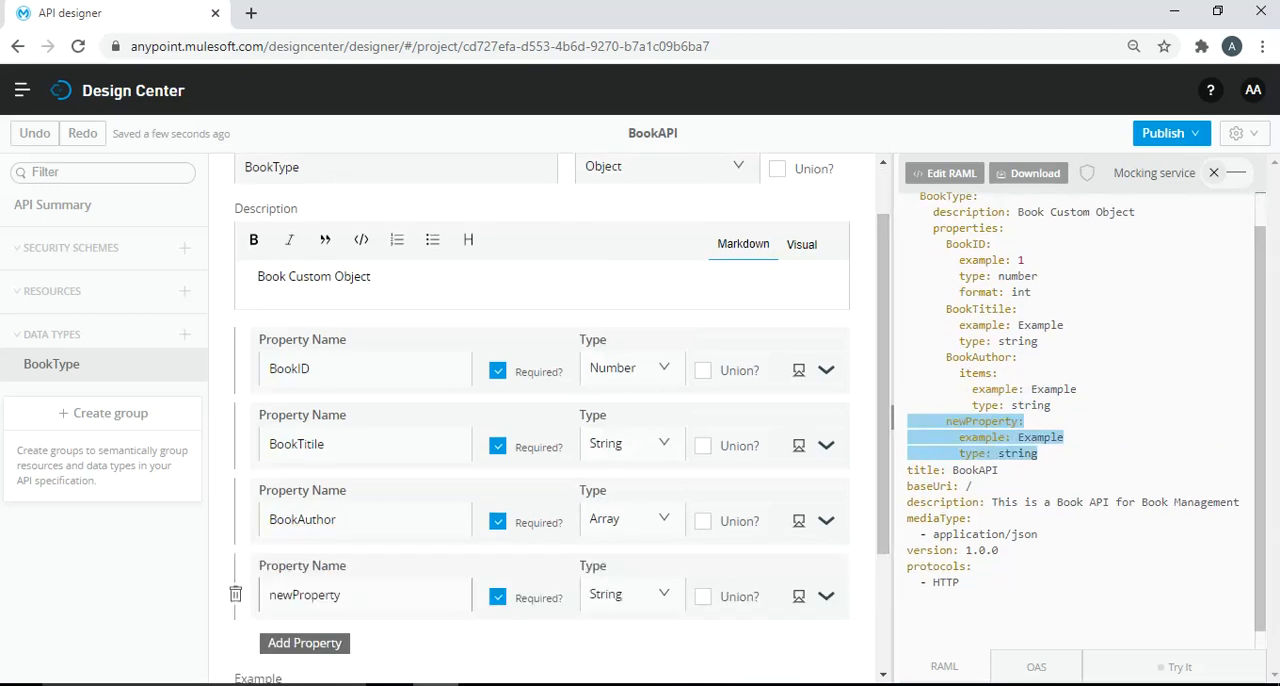
double_click(304, 595)
type("BookPrice")
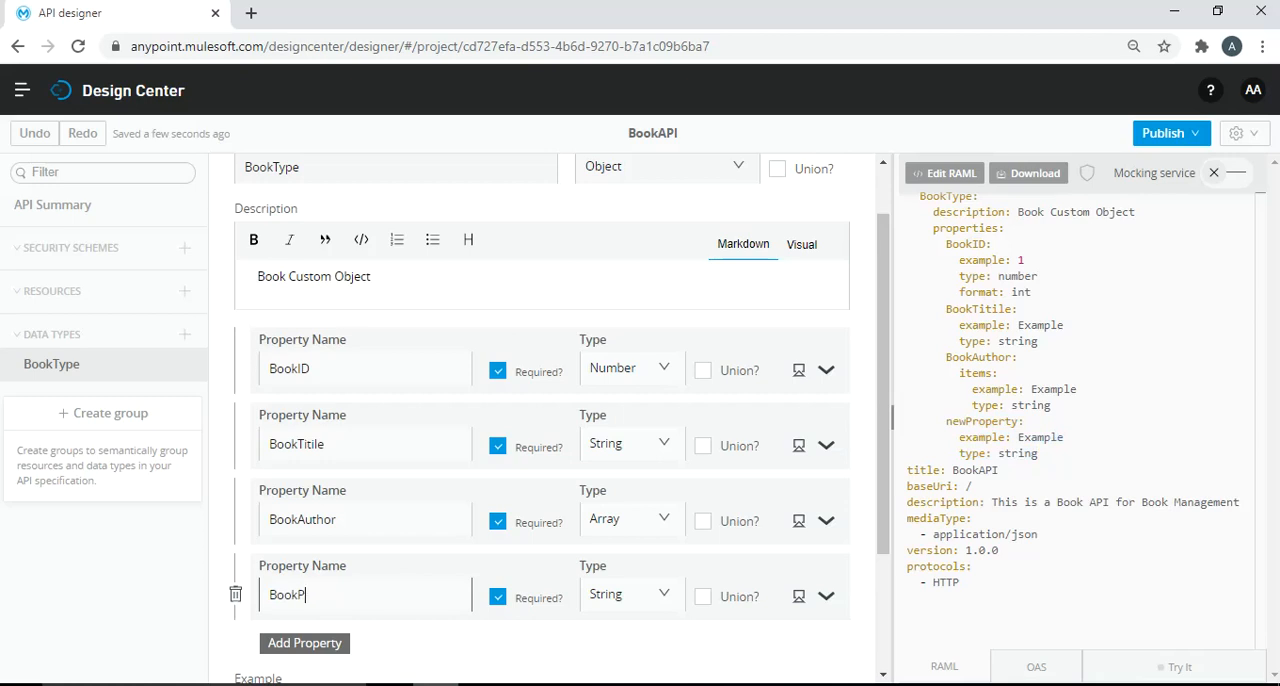
key("BackSpace")
key("BackSpace")
type("ce")
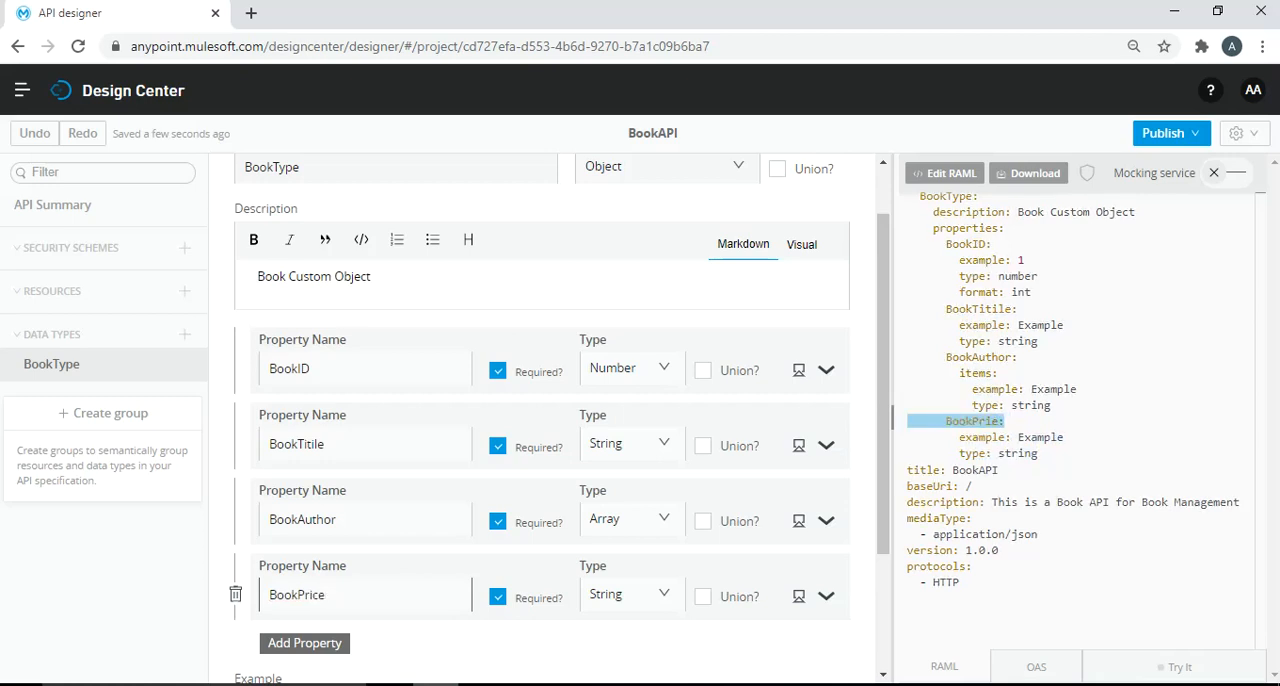
- Make the BookPrice property optional and set its type to Number
left_click(497, 596)
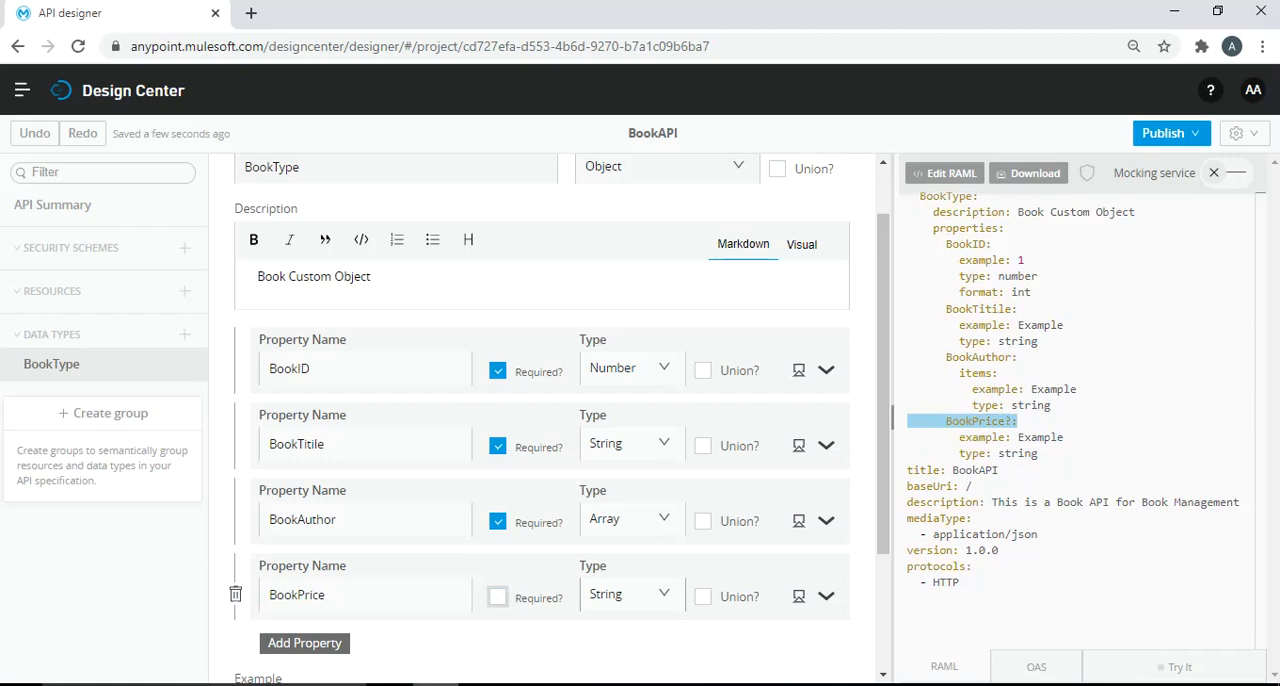
left_click(632, 594)
mouse_move(678, 436)
left_mouse_down()
mouse_move(678, 530)
mouse_move(678, 432)
left_mouse_up()
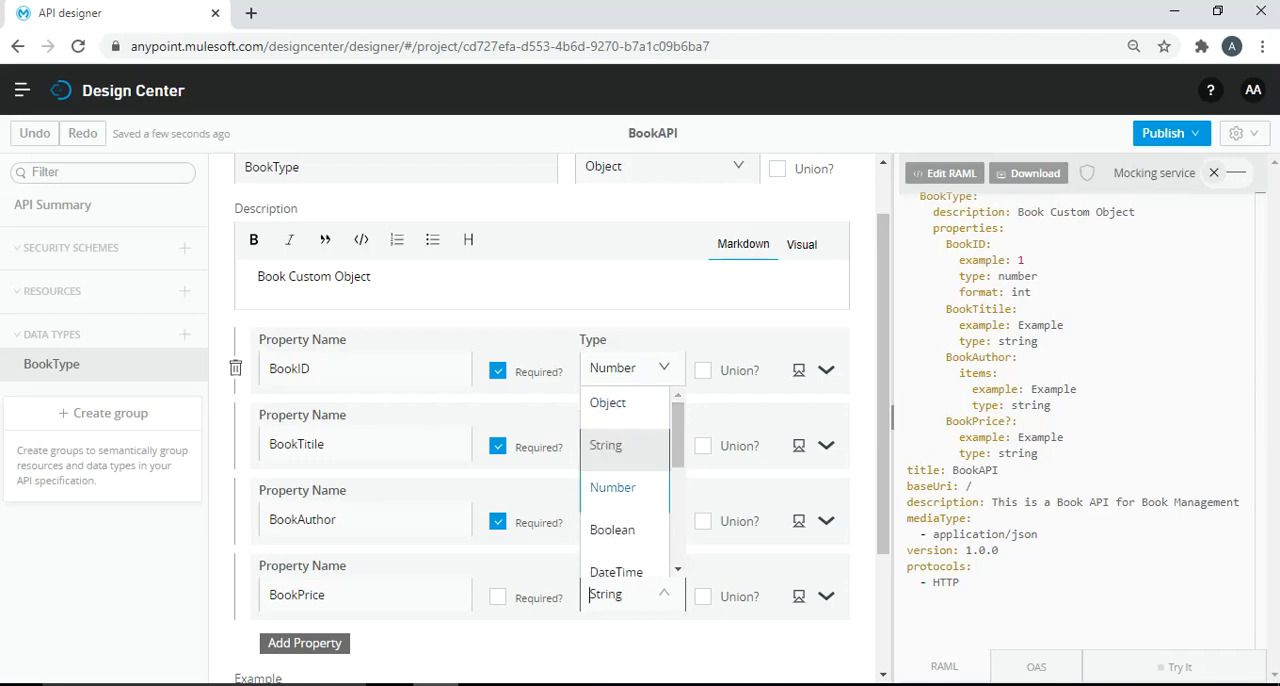
left_click(612, 487)
- Open the BookType example for editing and set its BookID value to 100
scroll(540, 420, "down", 1)
scroll(540, 420, "down", 3)
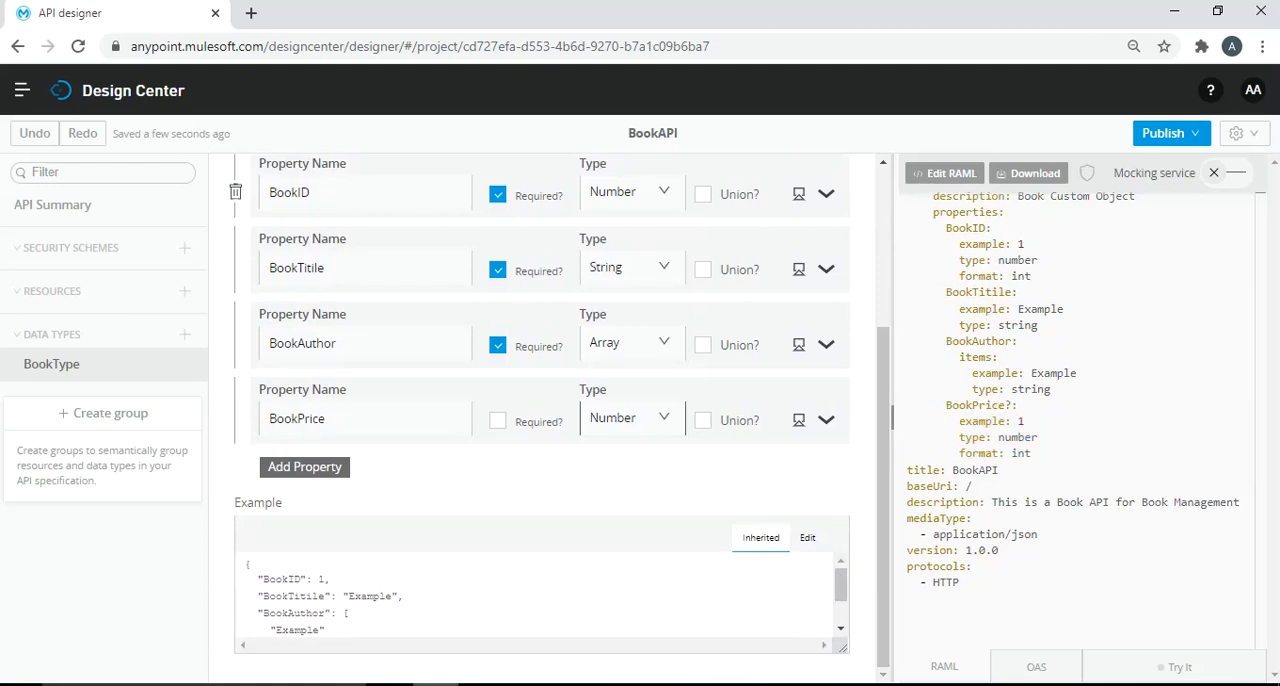
scroll(540, 595, "down", 2)
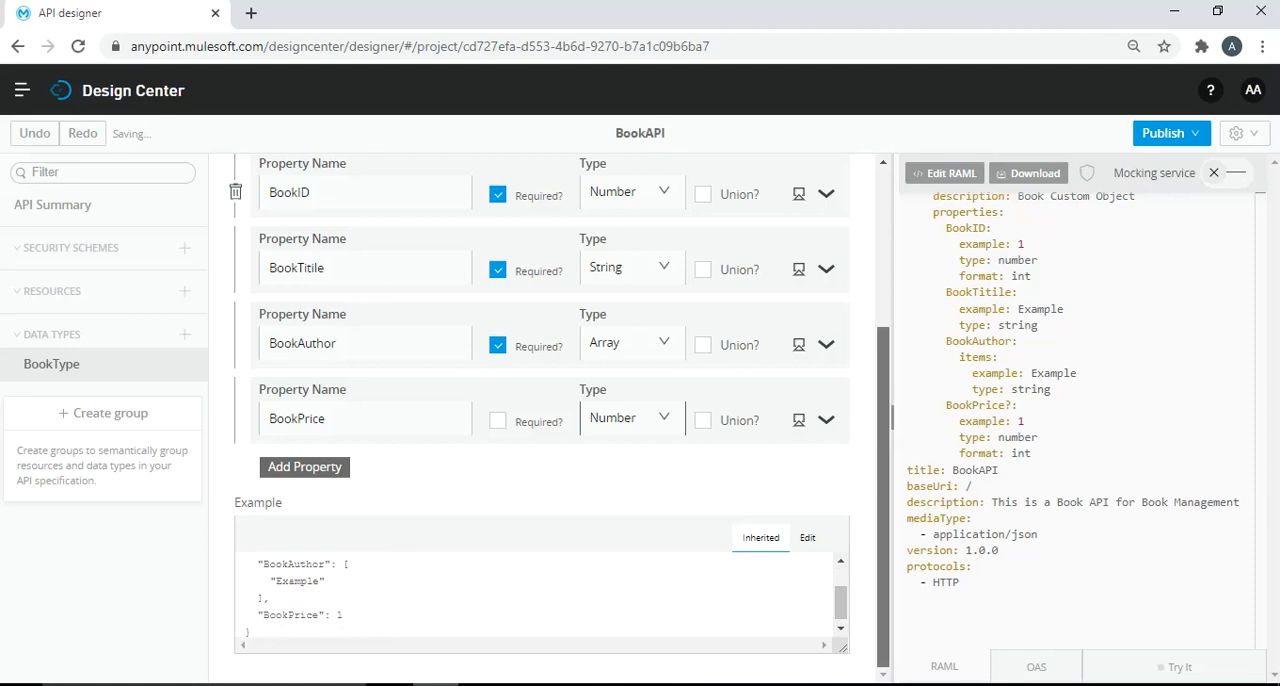
left_click(807, 538)
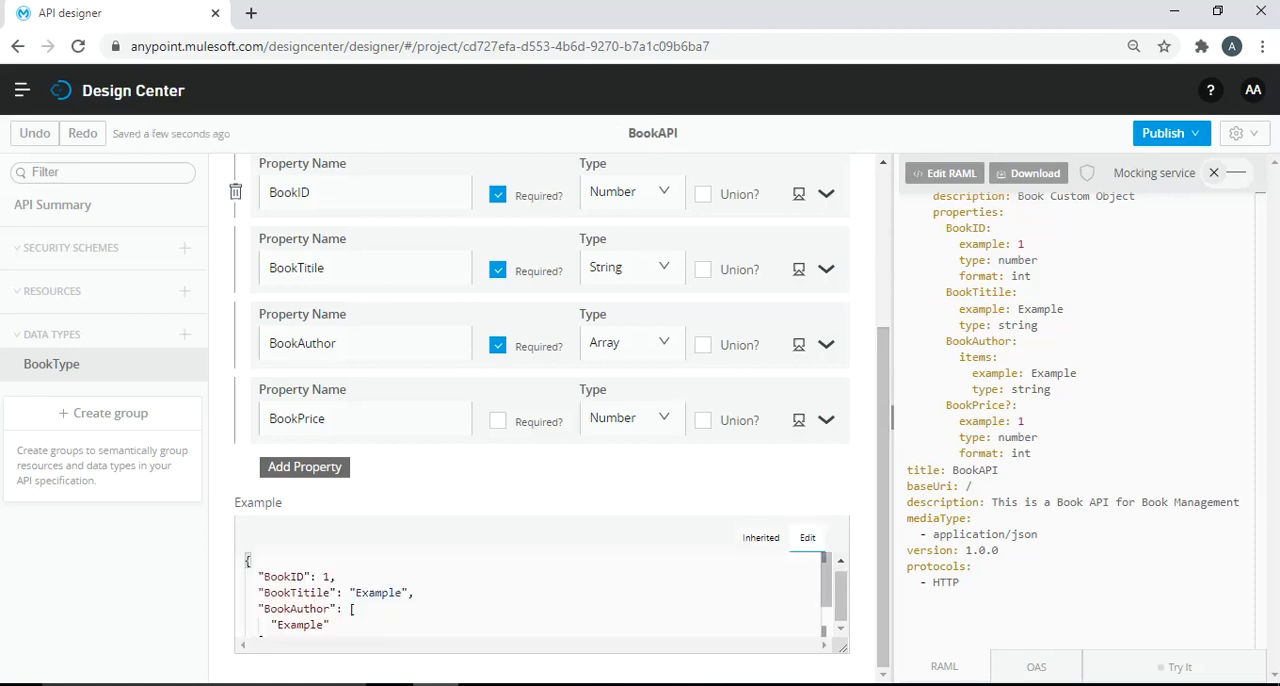
scroll(540, 595, "down", 1)
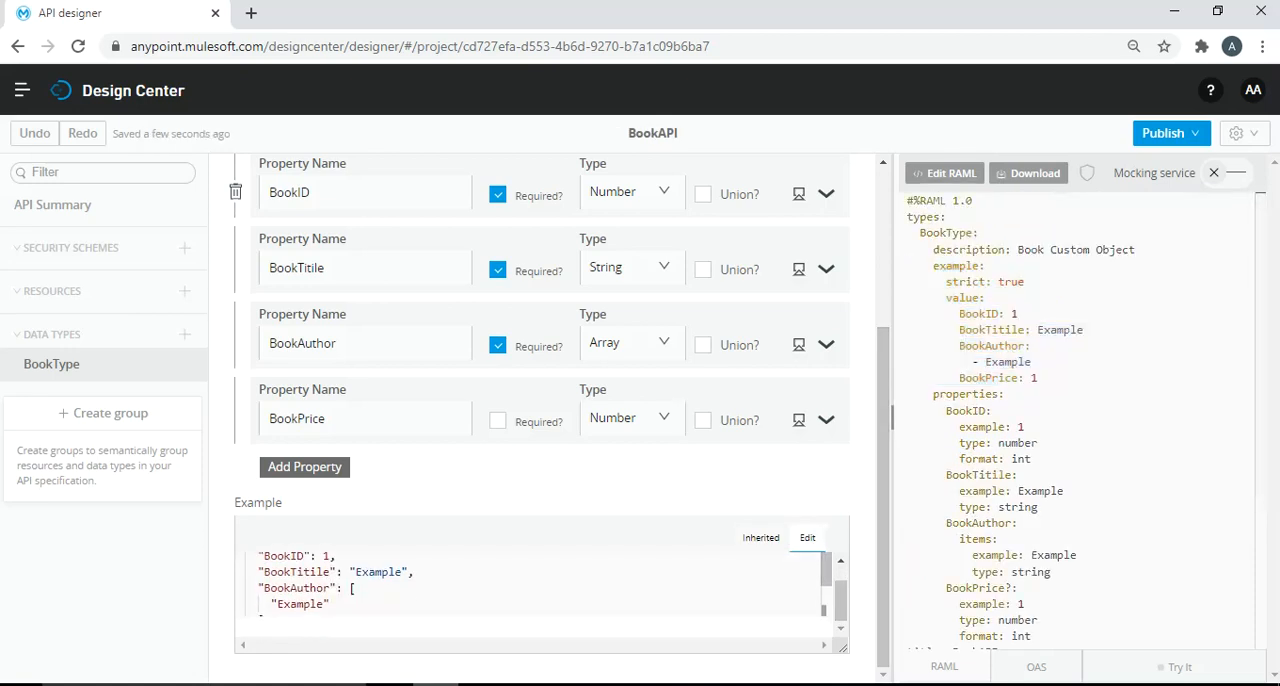
left_click(330, 557)
type("00")
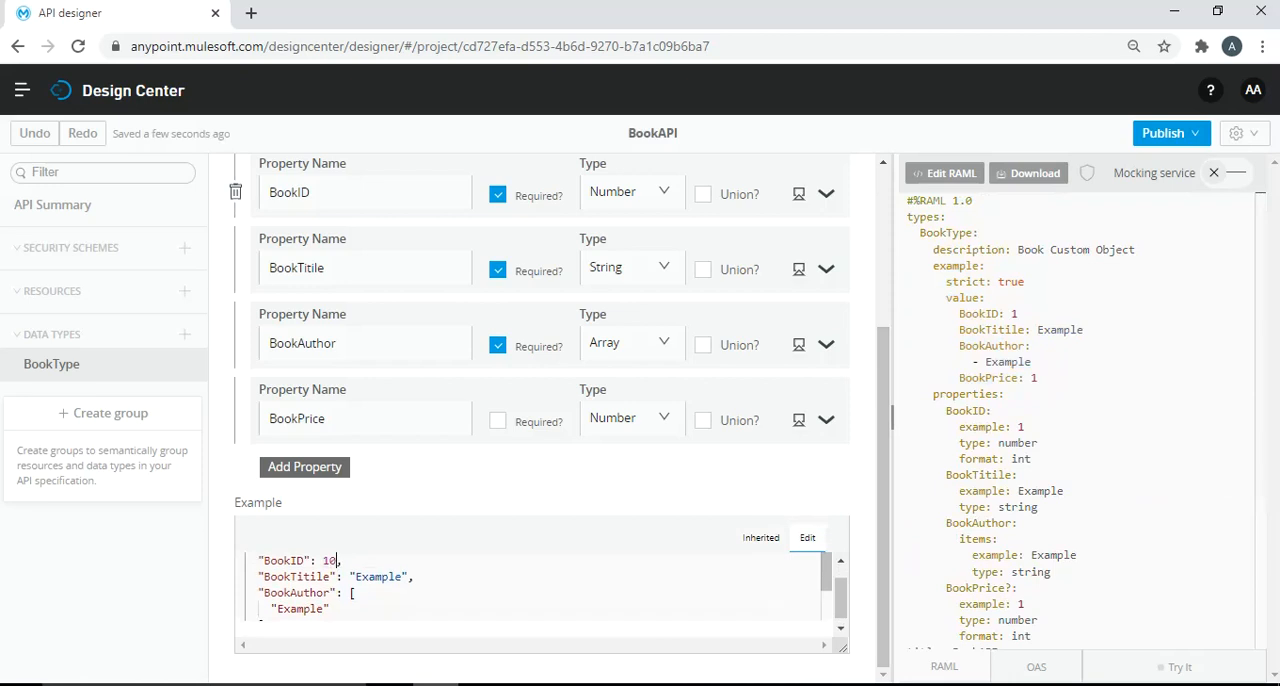
- Set the BookTitile value in the BookType example to "TutorialsPedia MuleSoft Tutorial"
double_click(400, 577)
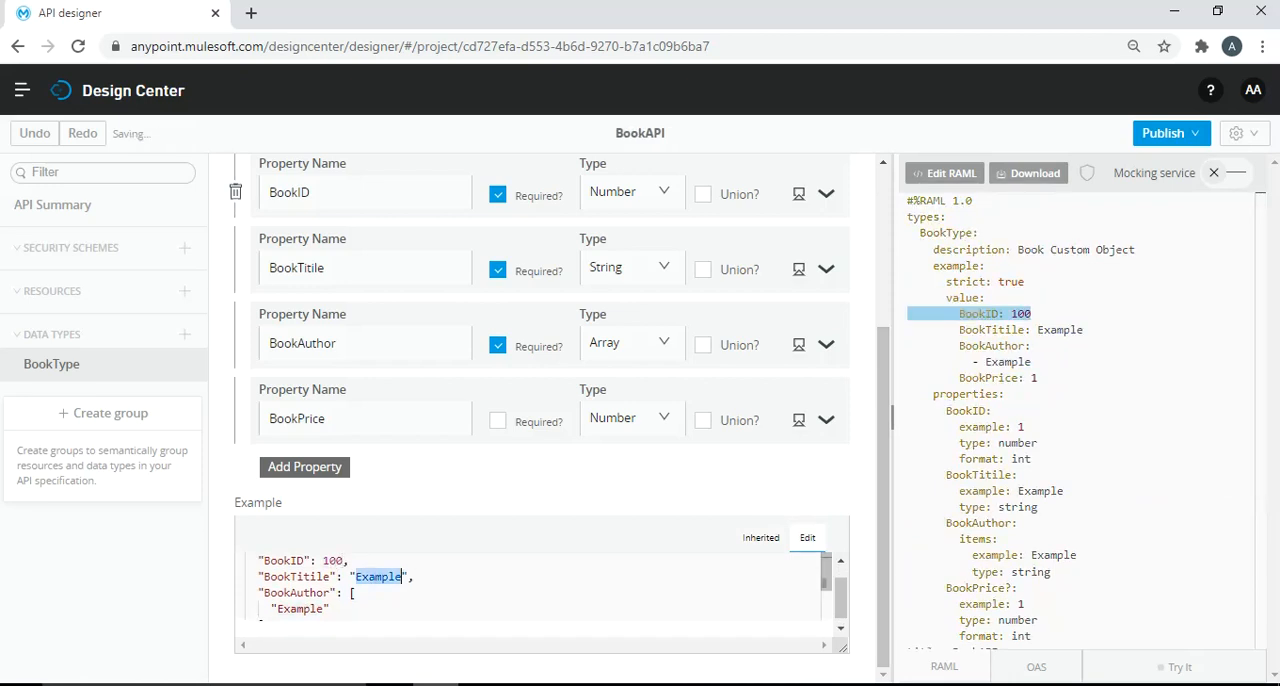
type("TutorialsPedia")
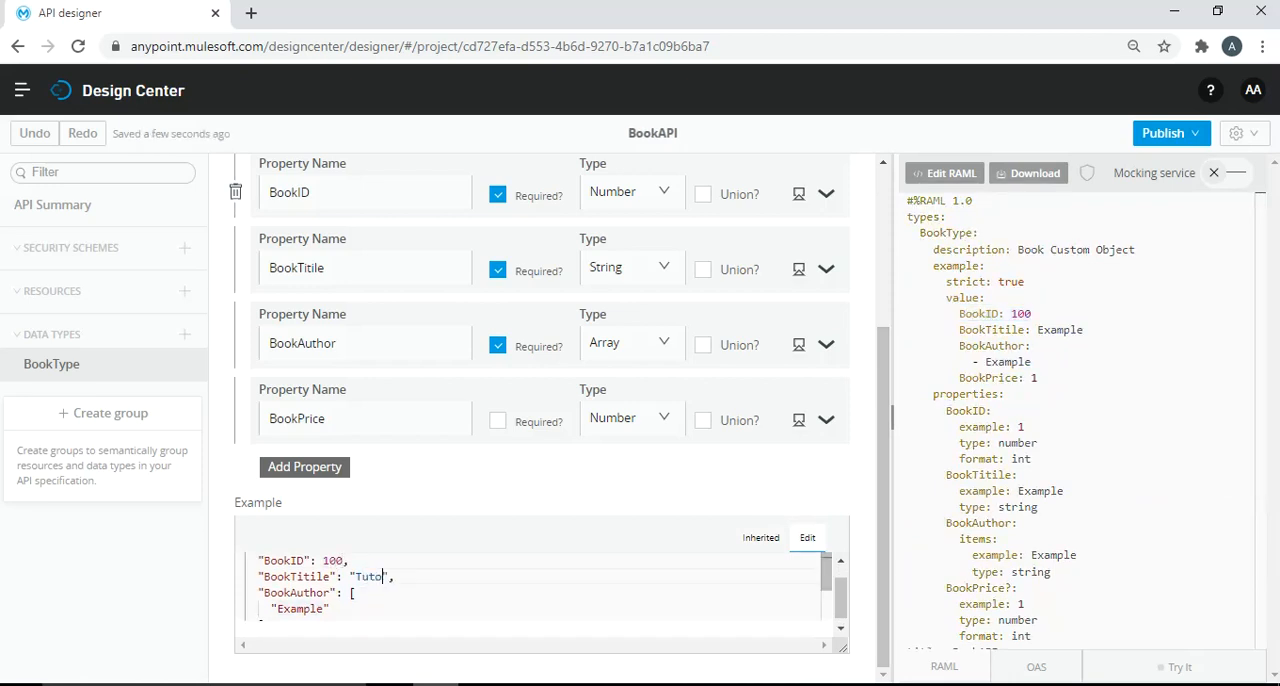
type(" MuleSoft ")
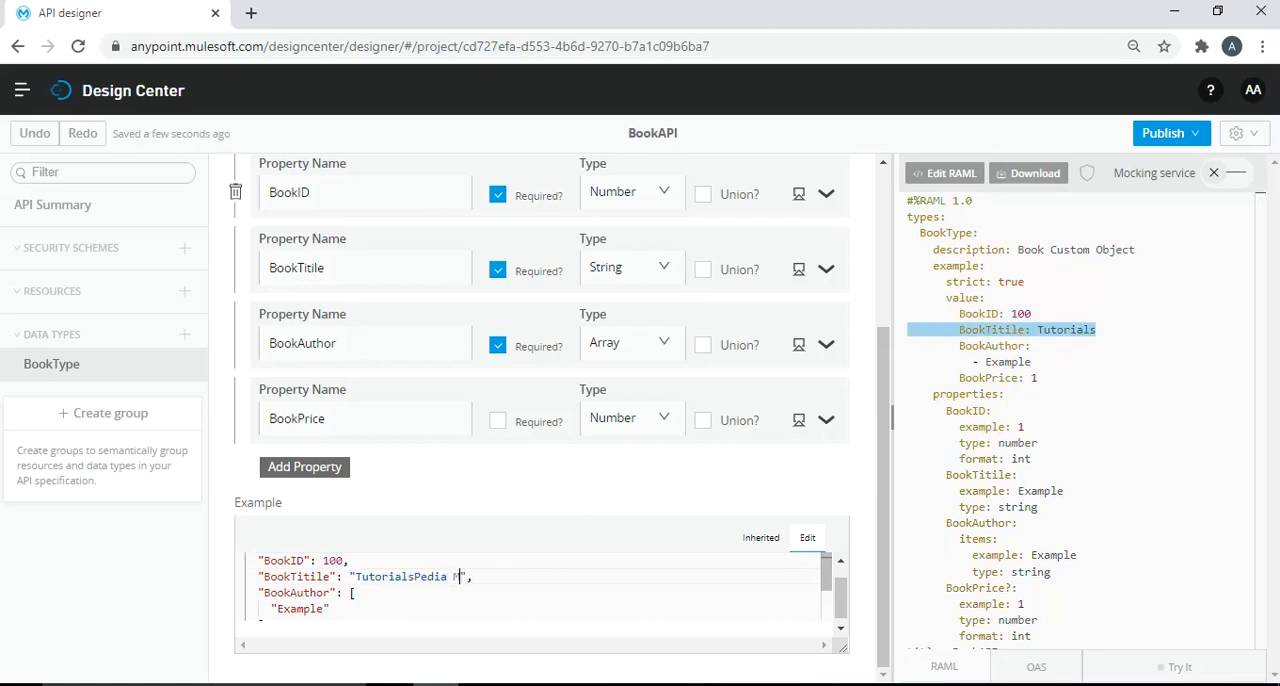
type("Tutorial")
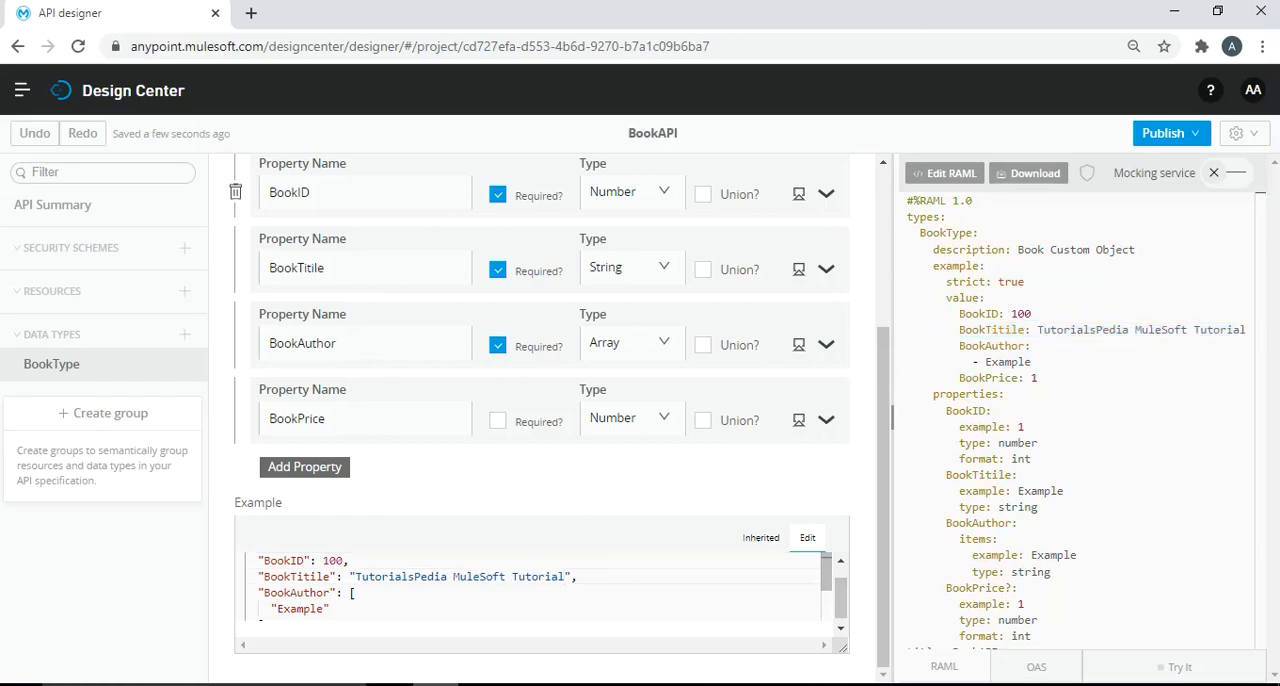
- Replace the placeholder entry in the example's BookAuthor array with the first author's full name
key("Down")
key("Down")
key("Down")
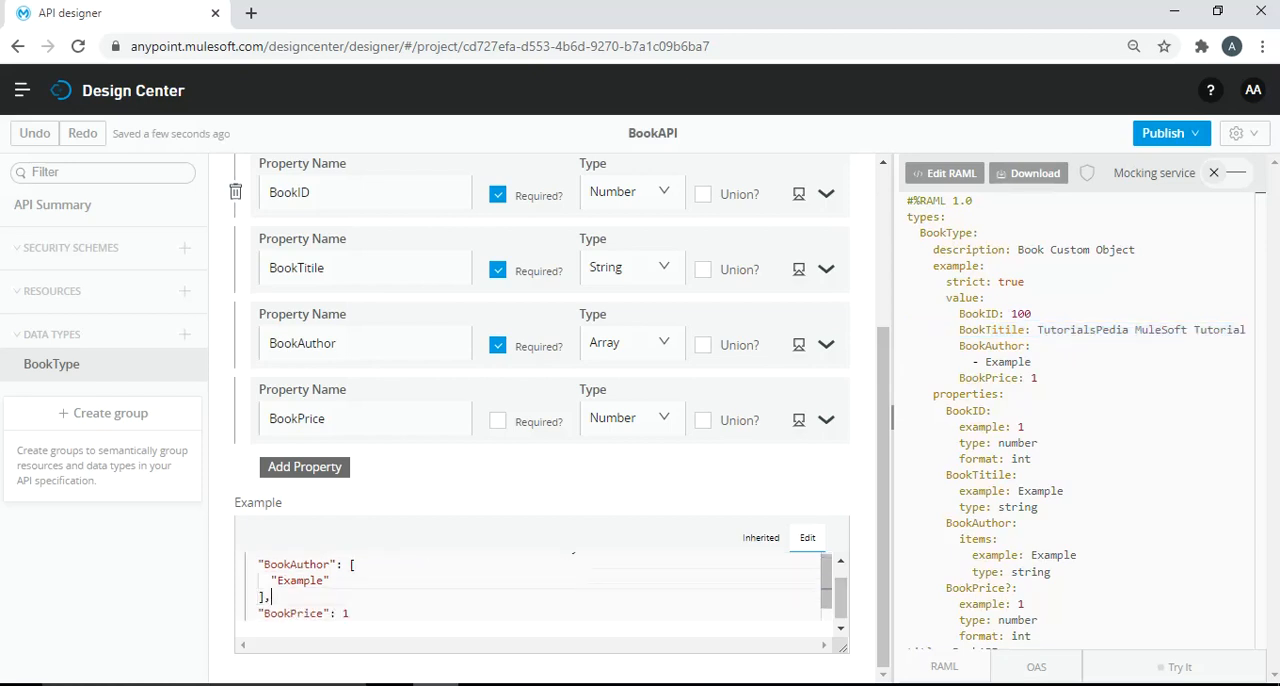
double_click(303, 580)
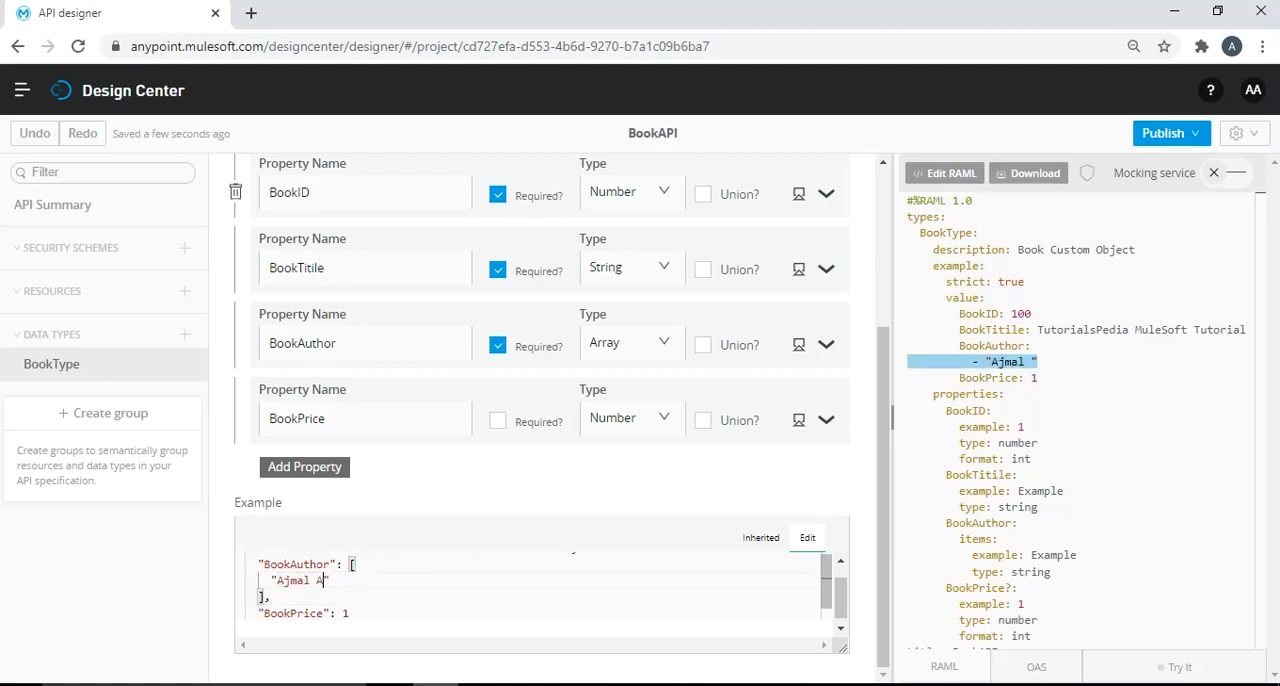
type(",")
- Add a second entry to the example's BookAuthor array containing another author's first name
key("Return")
type("\"")
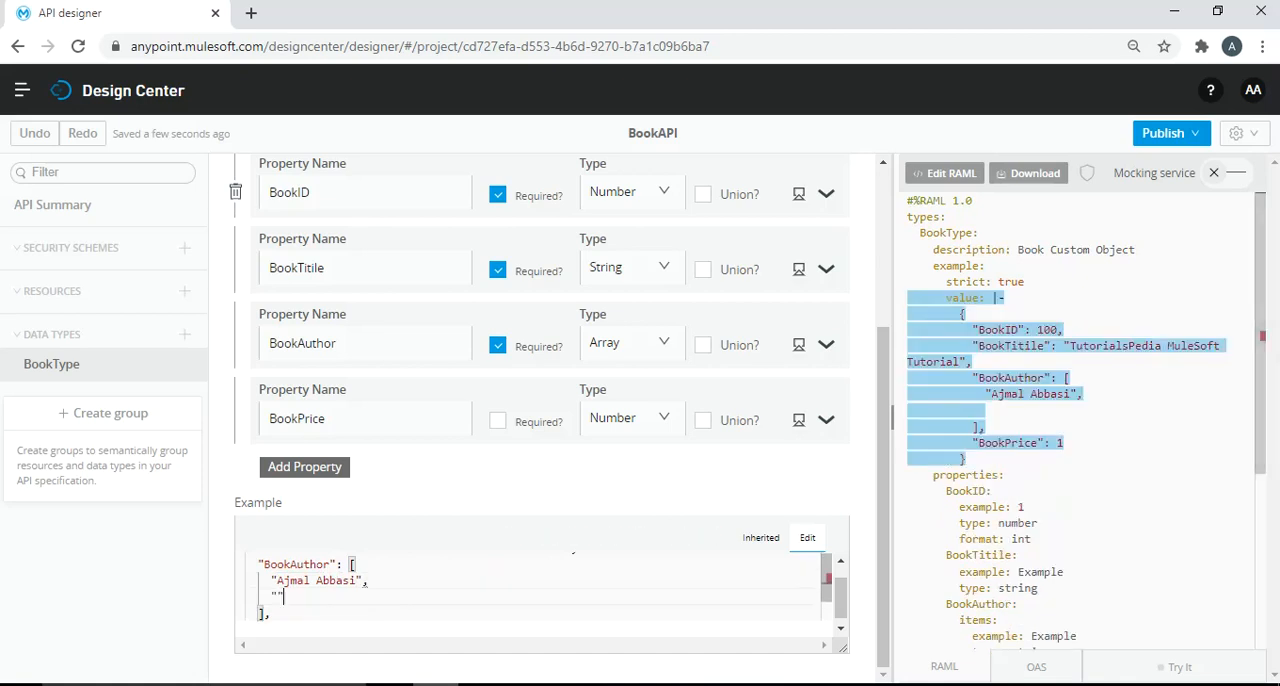
type("DAvid")
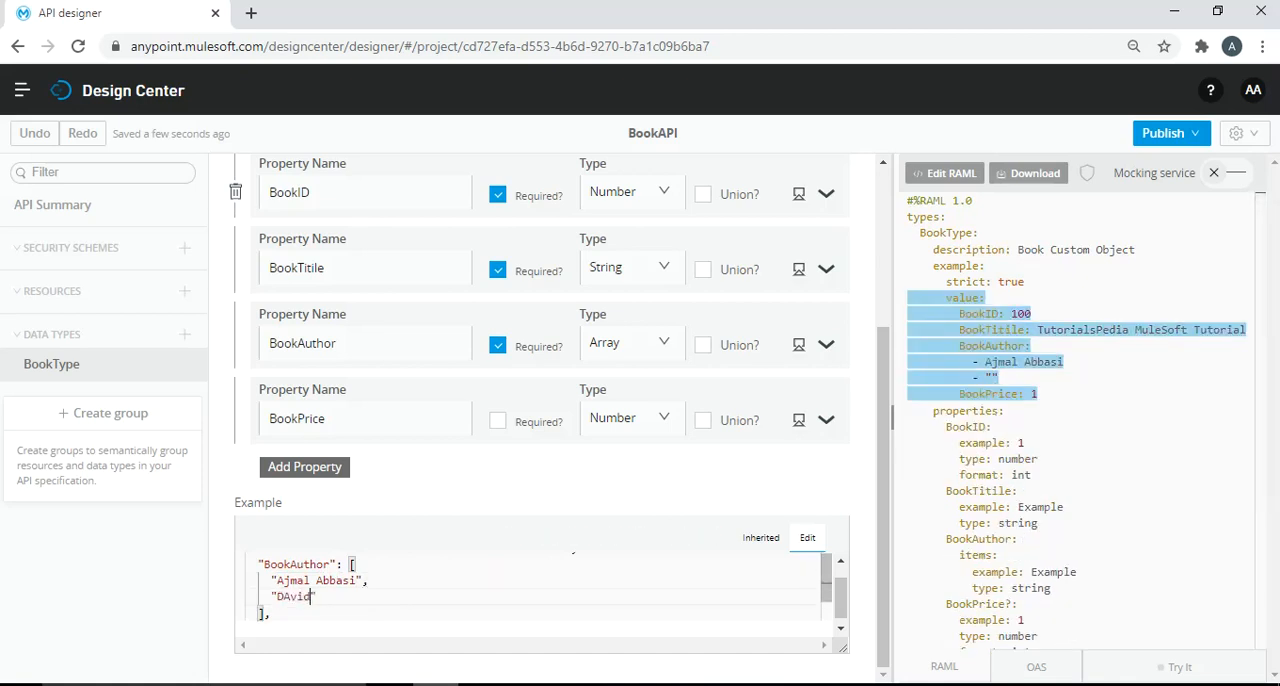
key("BackSpace")
key("BackSpace")
key("BackSpace")
key("BackSpace")
type("avid")
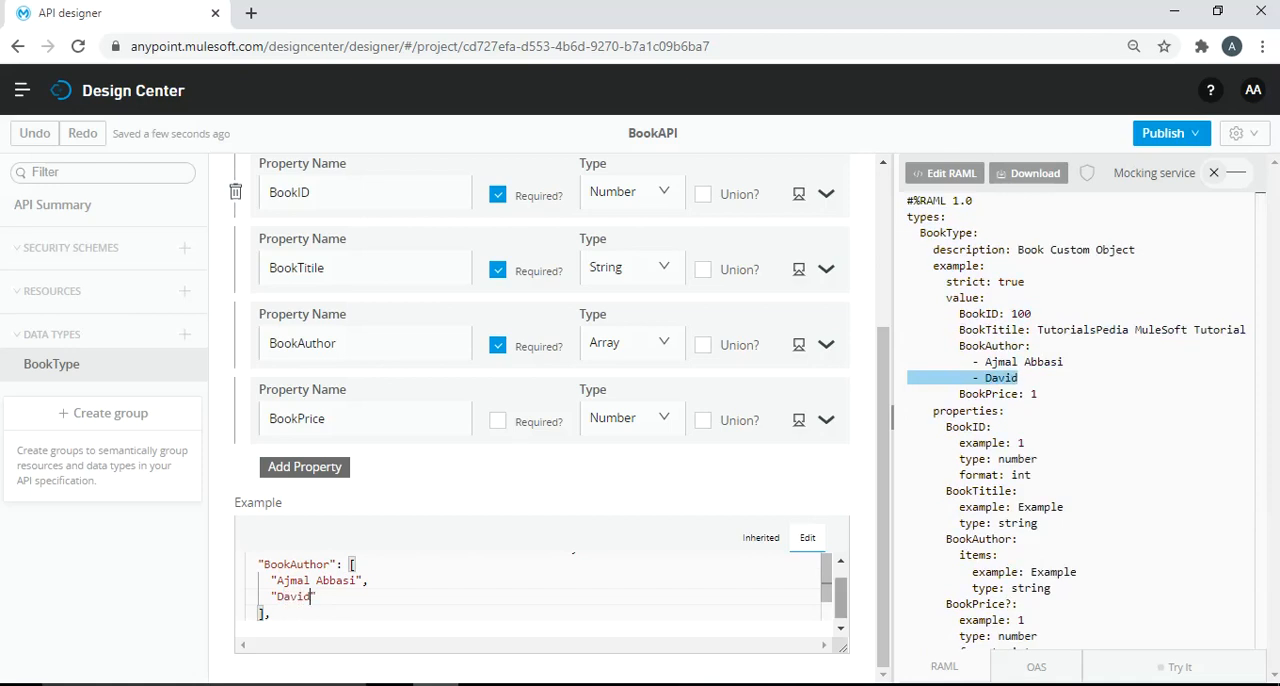
- Set the example's BookPrice value to 500 and check the example block in the generated RAML
scroll(530, 588, "down", 1)
left_click(350, 597)
key("BackSpace")
type("500")
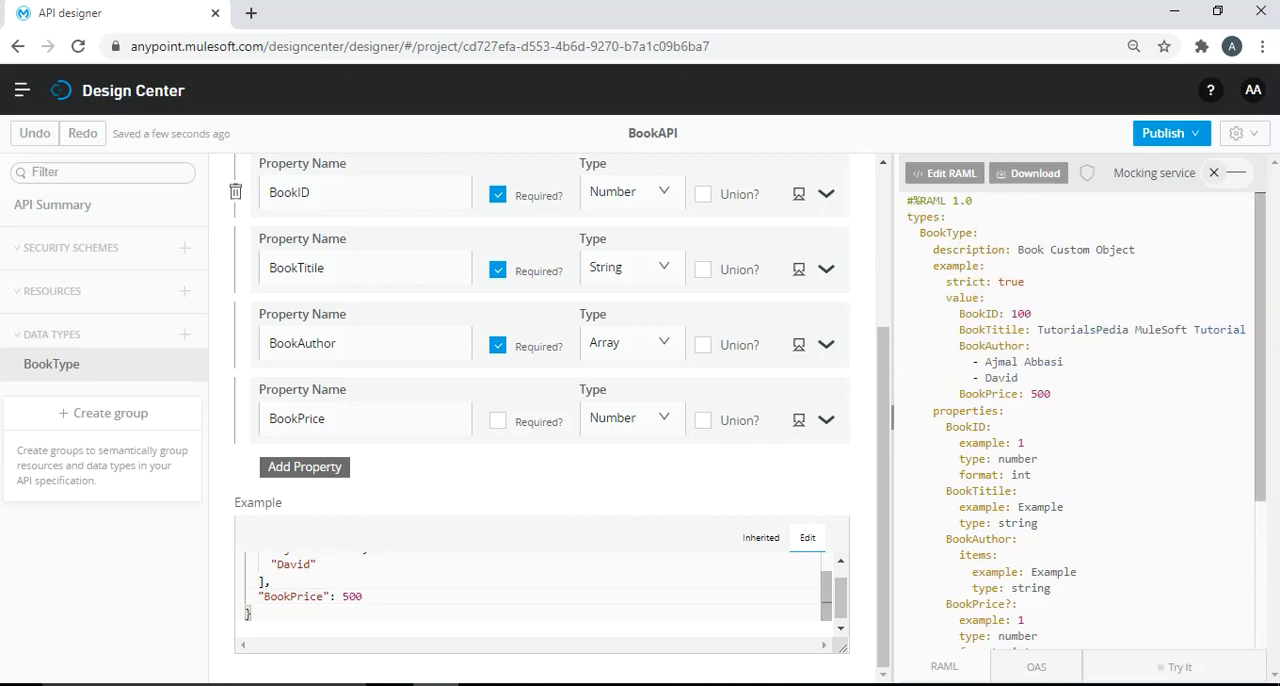
left_click_drag(926, 265, 1051, 393)
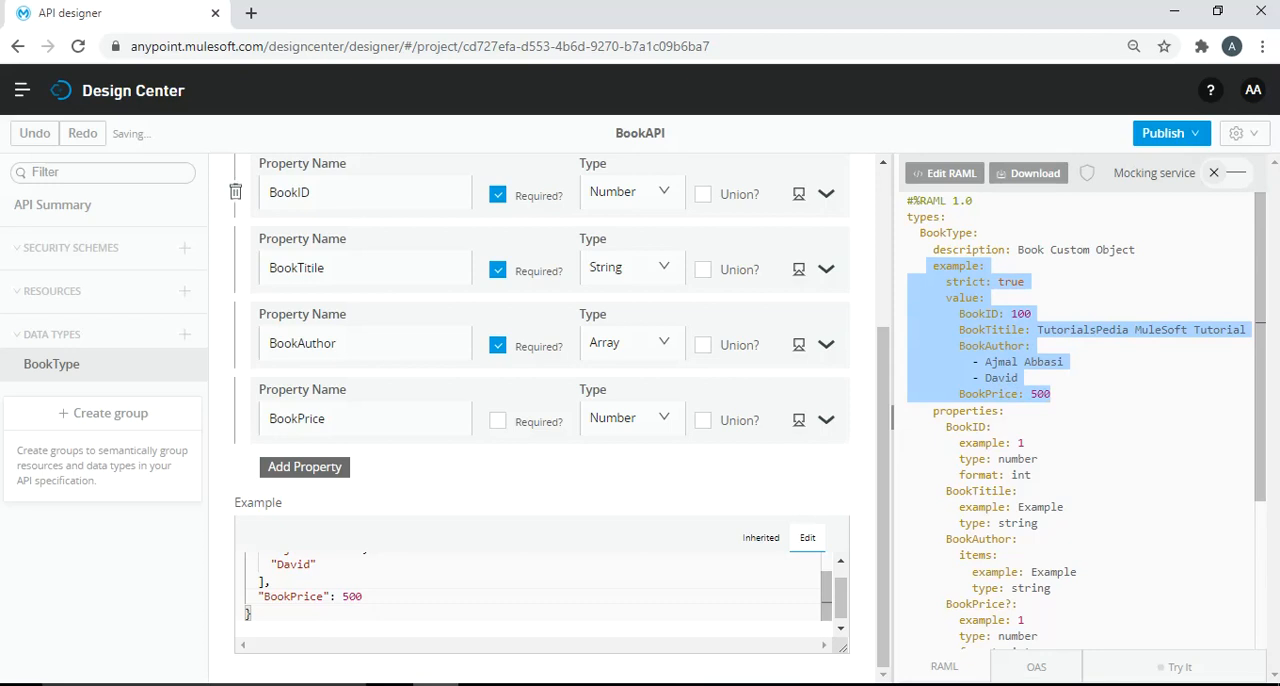
left_click(1026, 443)
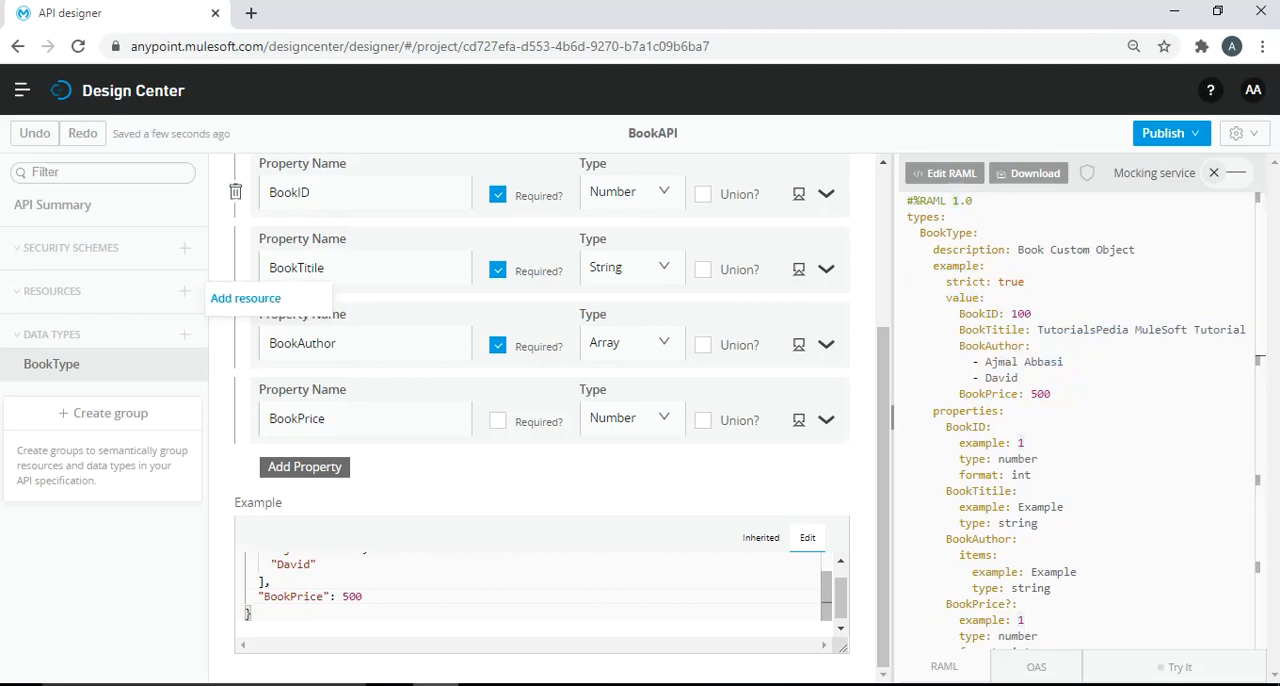
- Add a new resource to the API with the path /book
left_click(184, 290)
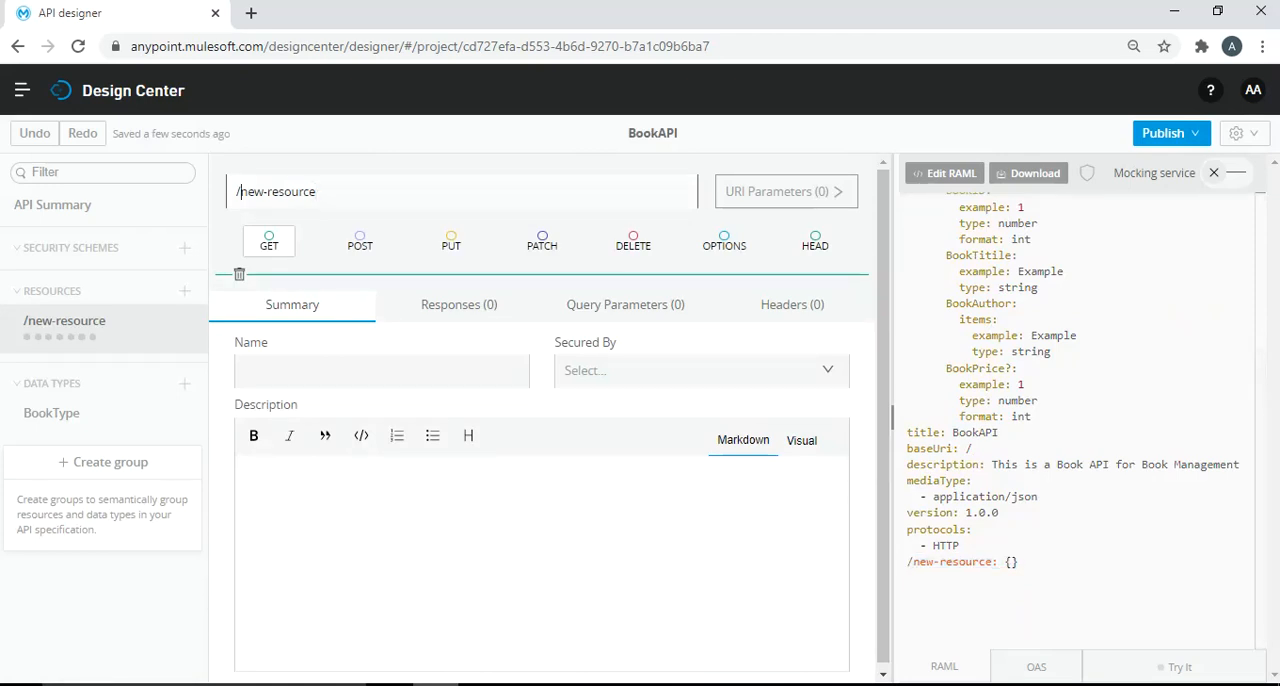
left_click_drag(317, 192, 240, 192)
type("book")
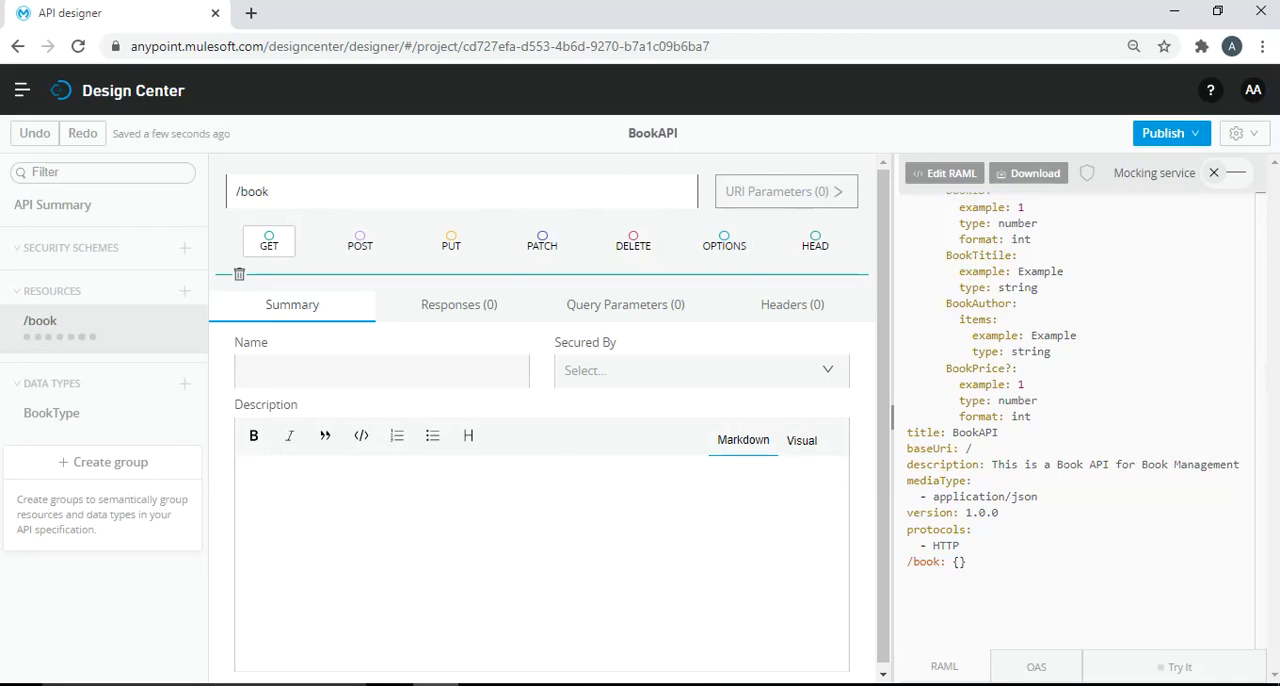
- Add a GET method to the /book resource and name it "Get a Book Object"
left_click(269, 241)
left_click(280, 371)
type("Get a Book Object")
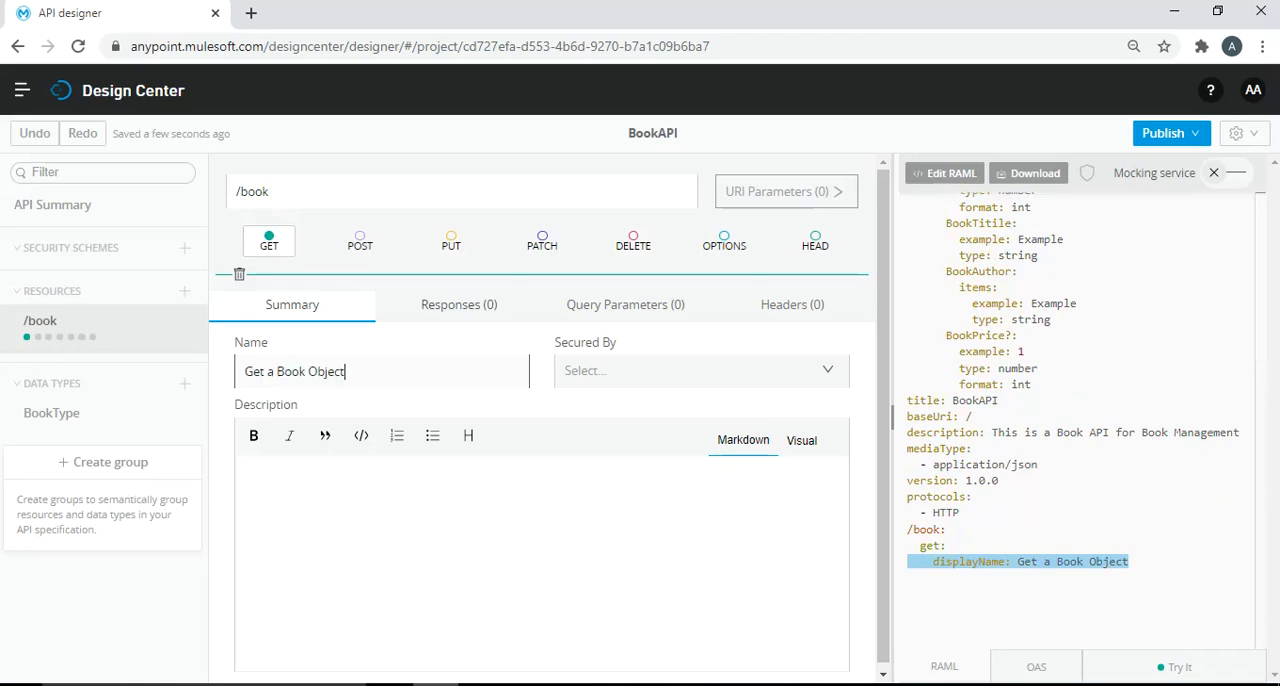
- Add a 200 - OK response to the /book GET method with a default application/json body of type BookType
left_click(459, 304)
left_click(312, 364)
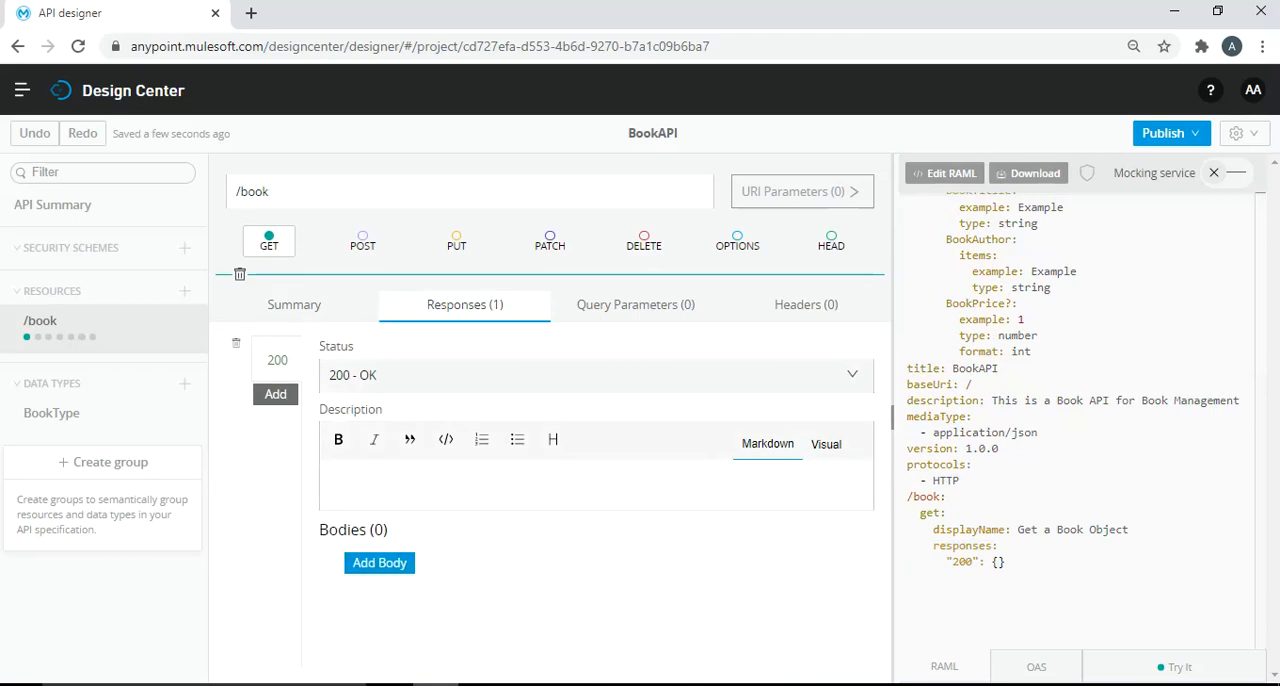
left_click(379, 563)
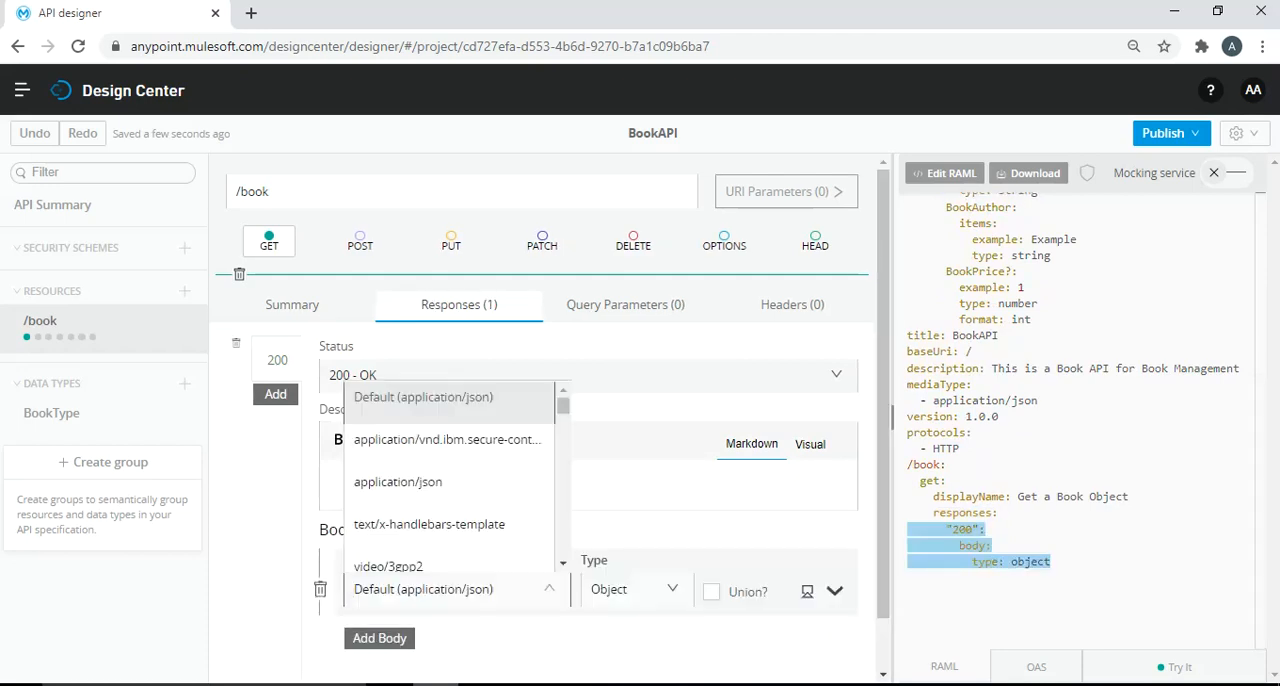
left_click(637, 590)
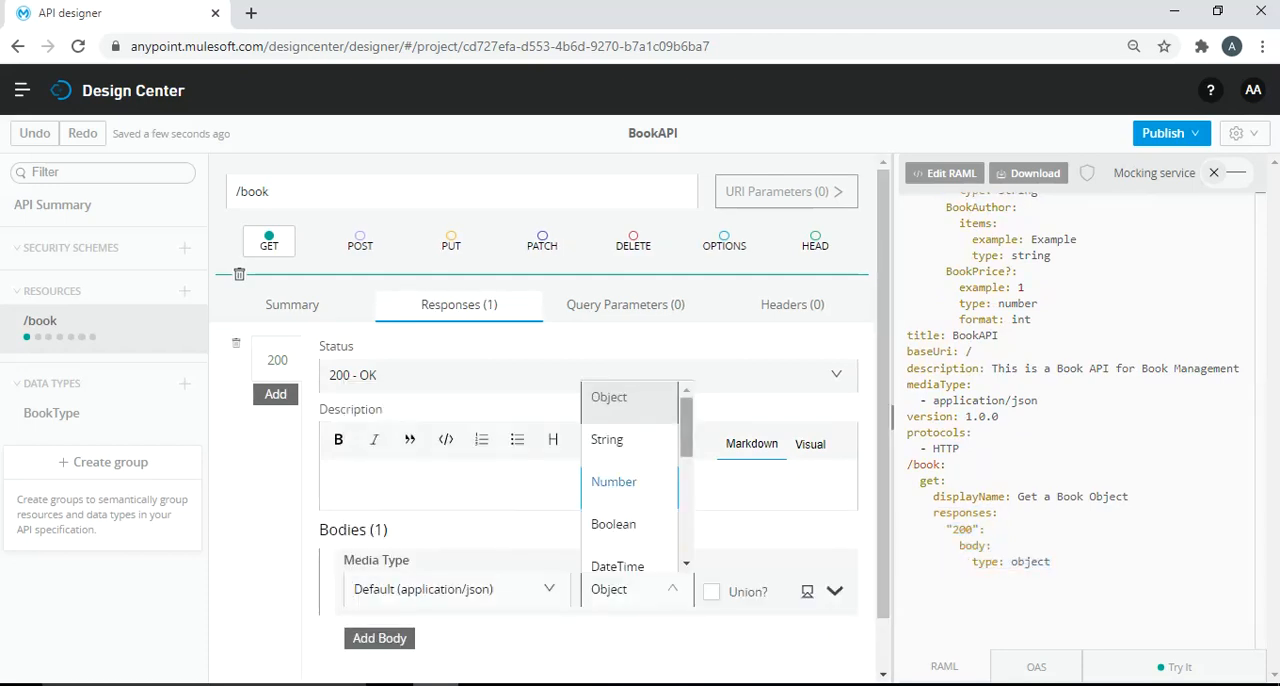
scroll(630, 500, "down", 4)
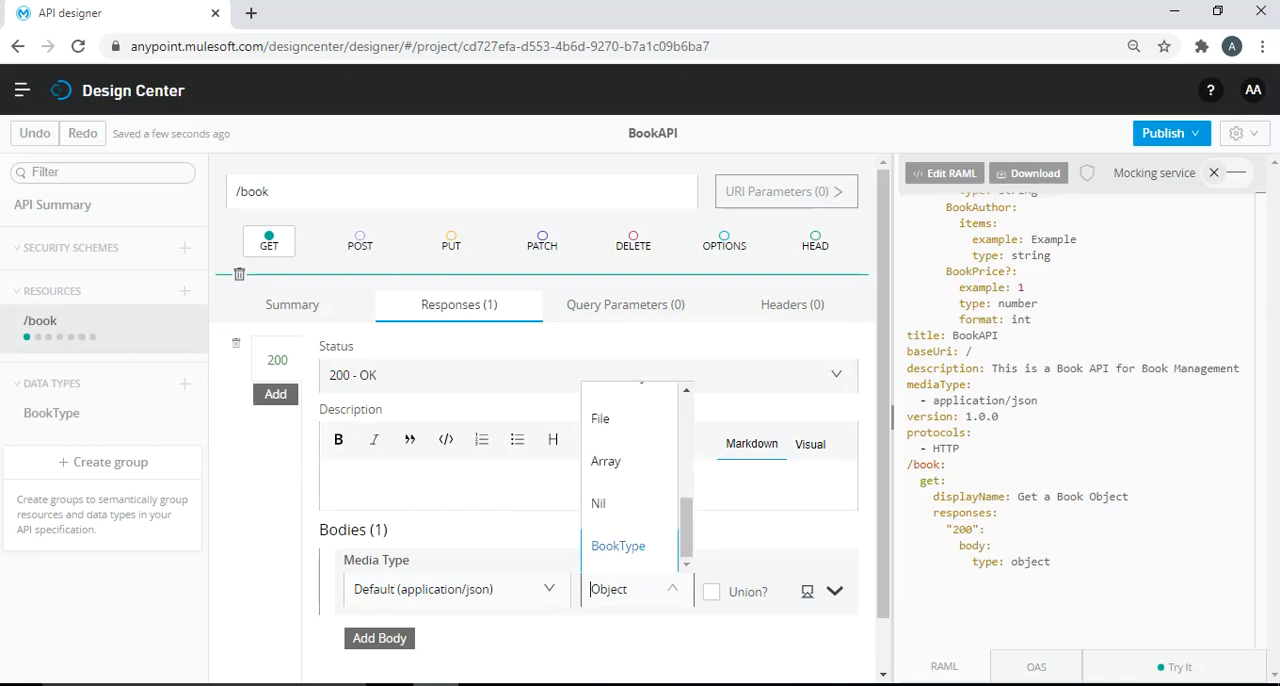
left_click(618, 546)
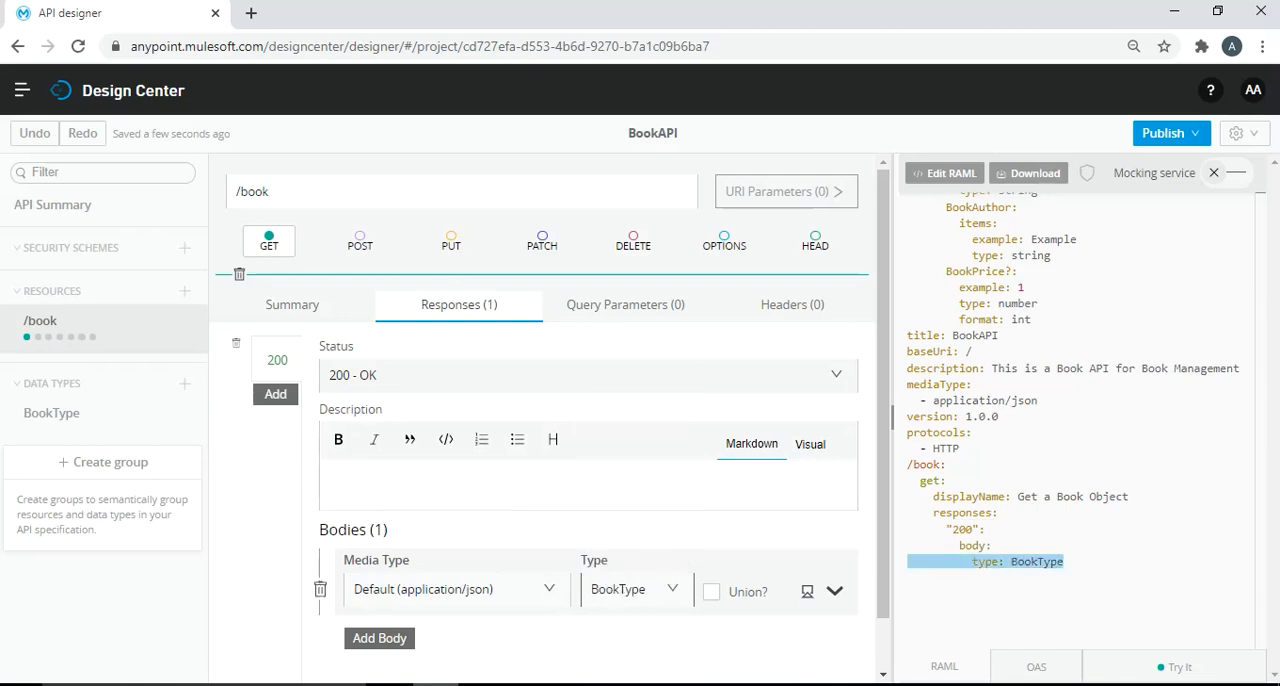
- Add a required query parameter named bookid of type Number to the /book GET method
left_click(625, 305)
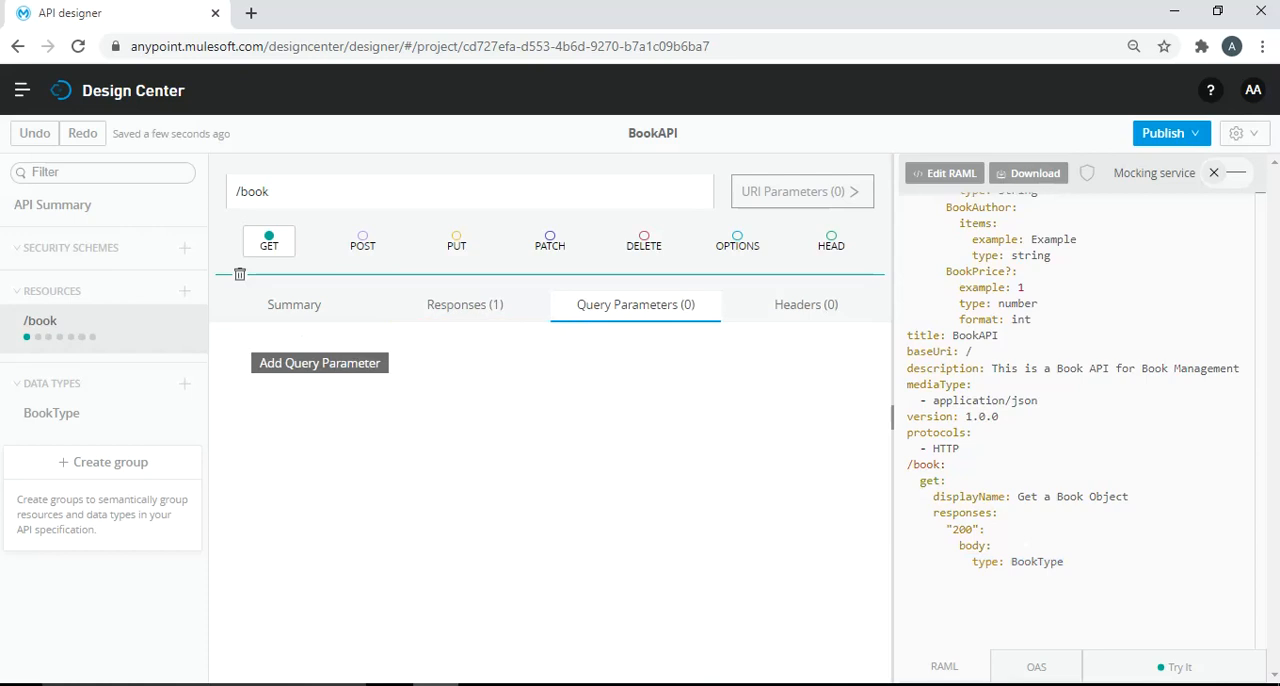
left_click(319, 363)
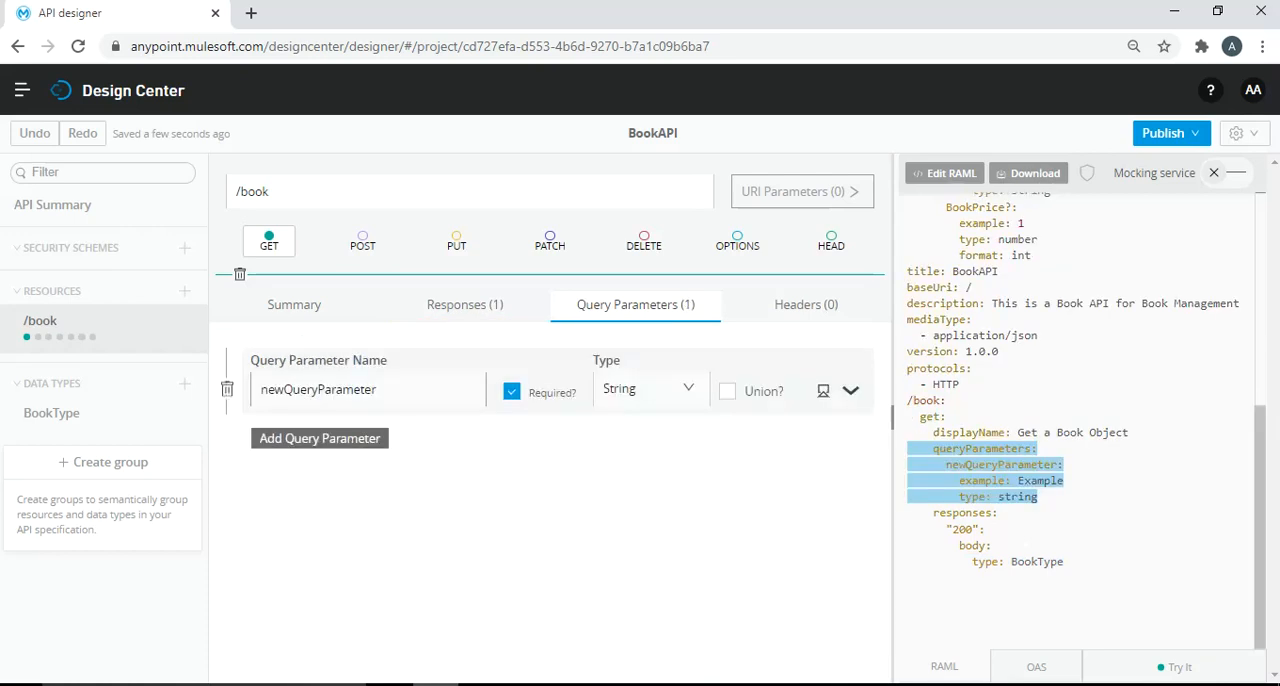
double_click(318, 390)
type("bookid")
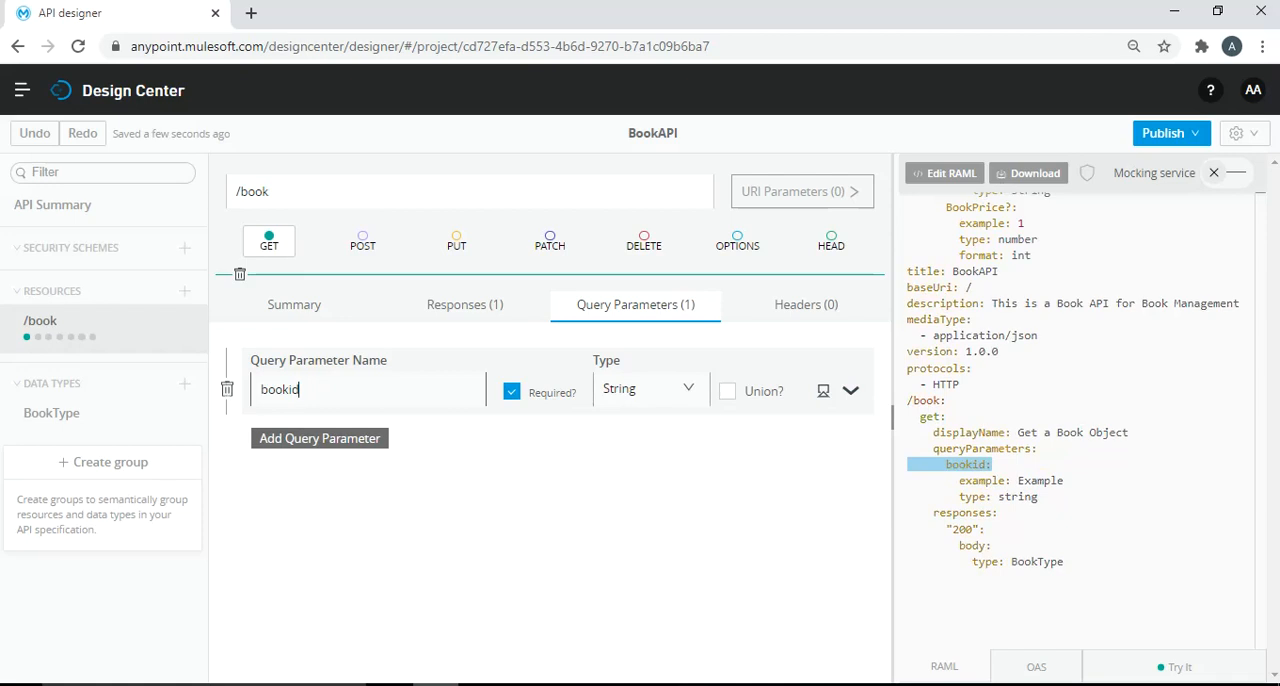
left_click(648, 389)
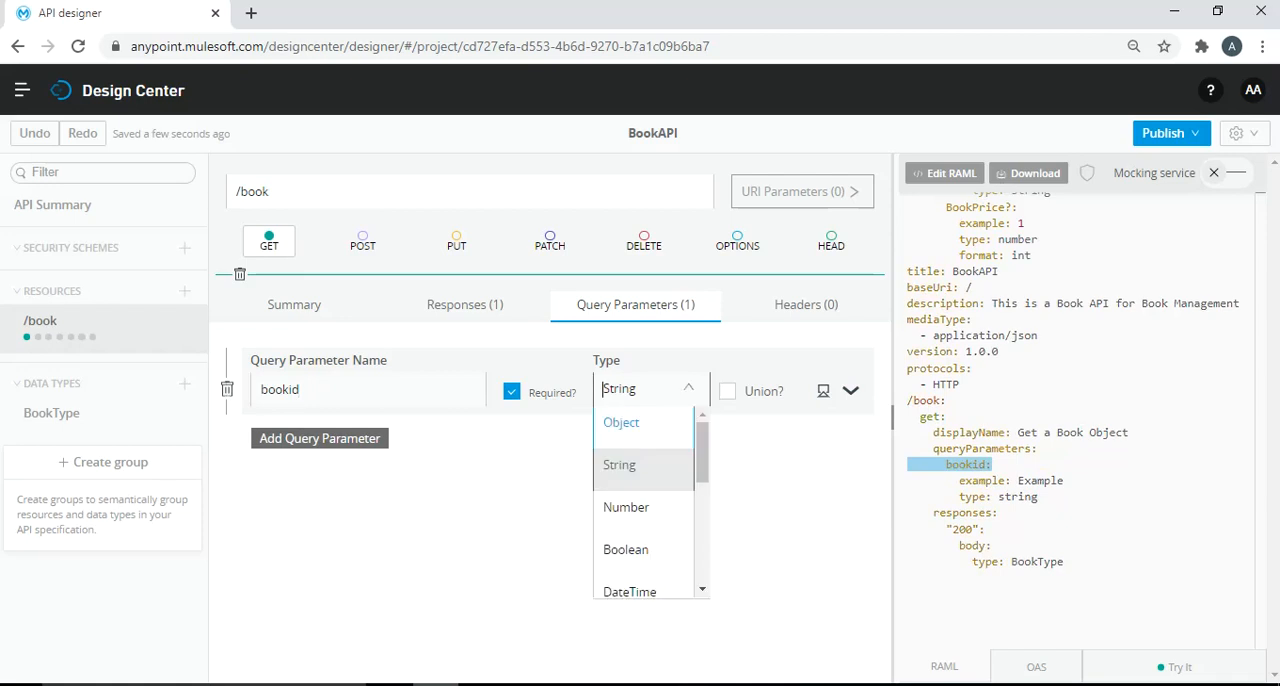
left_click(625, 507)
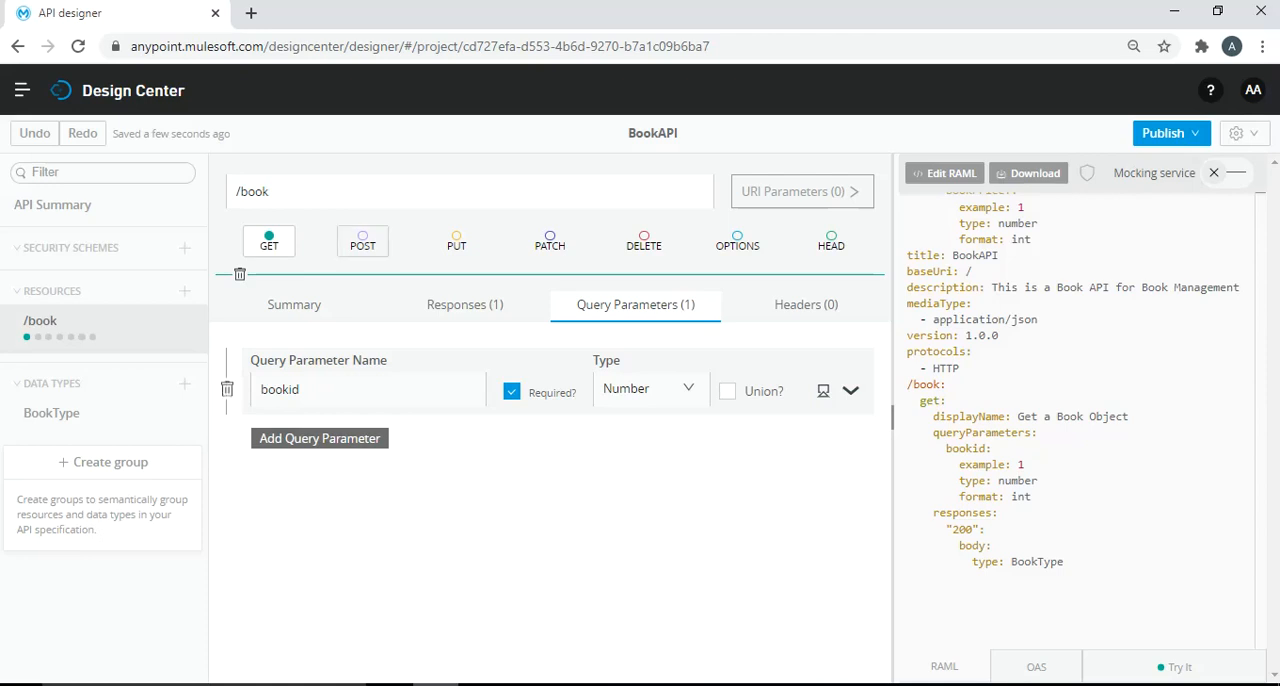
- Add a POST method to the /book resource and name it "Add a New Book"
left_click(362, 241)
left_click(340, 371)
type("Add a")
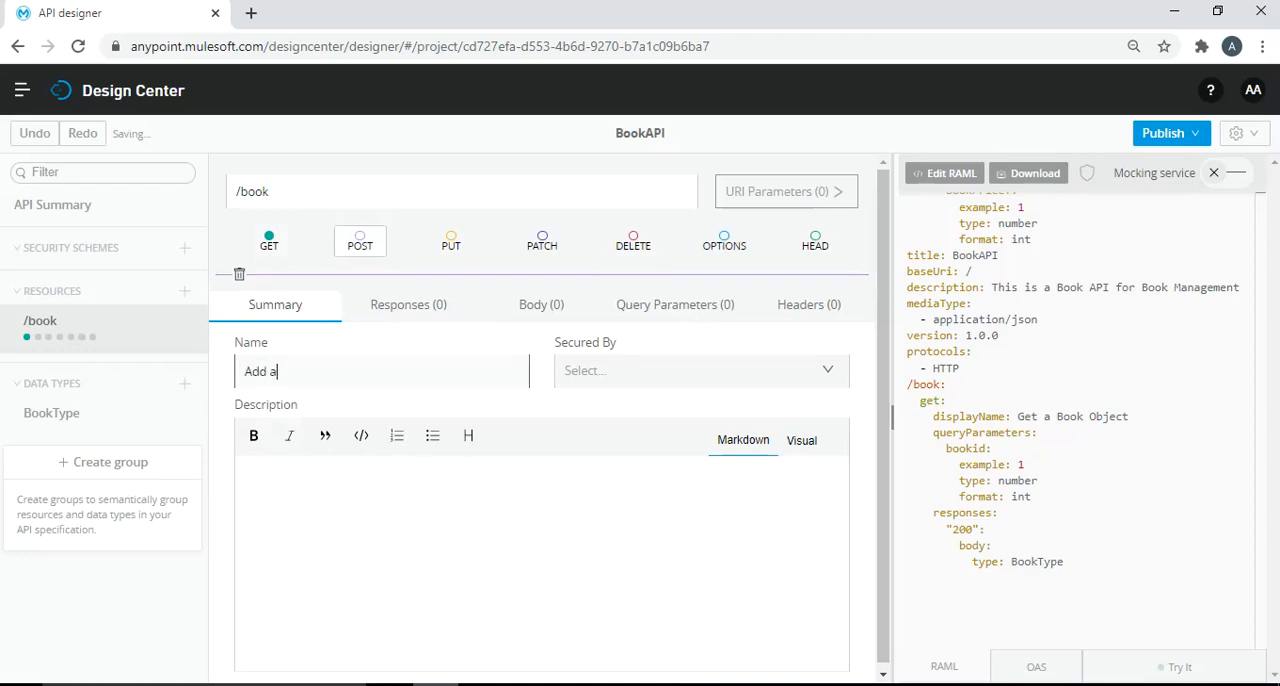
type(" New Book")
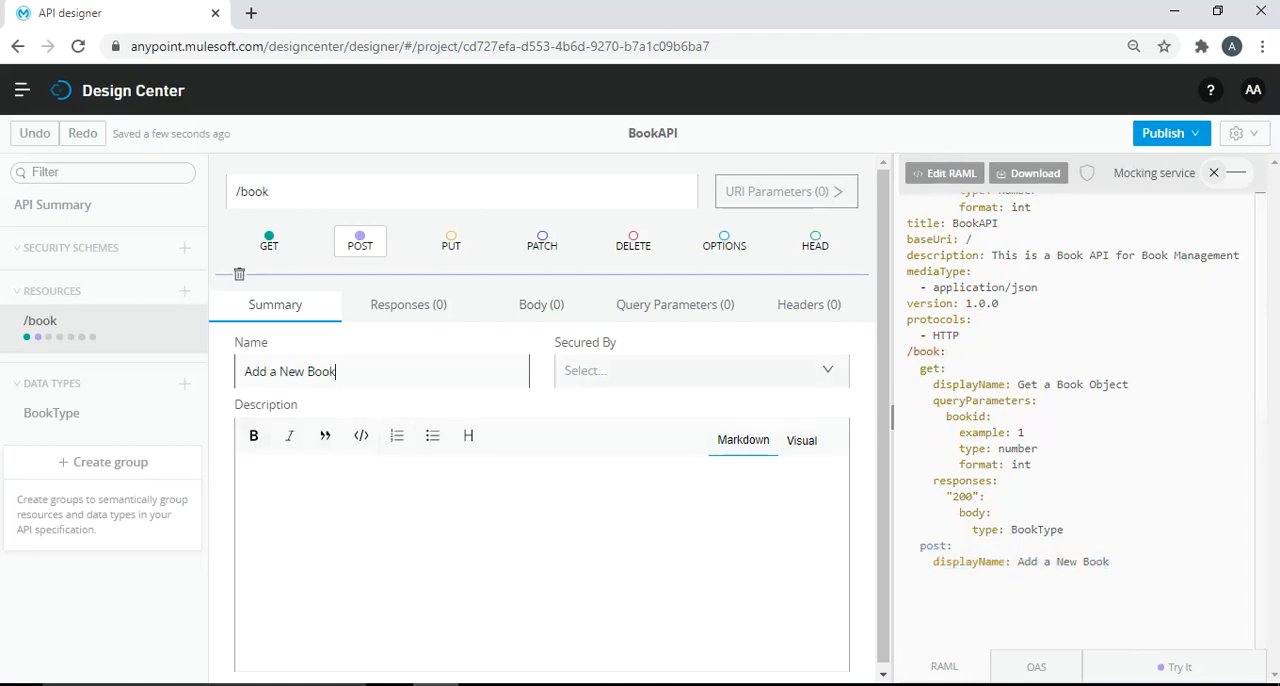
left_click_drag(340, 371, 242, 371)
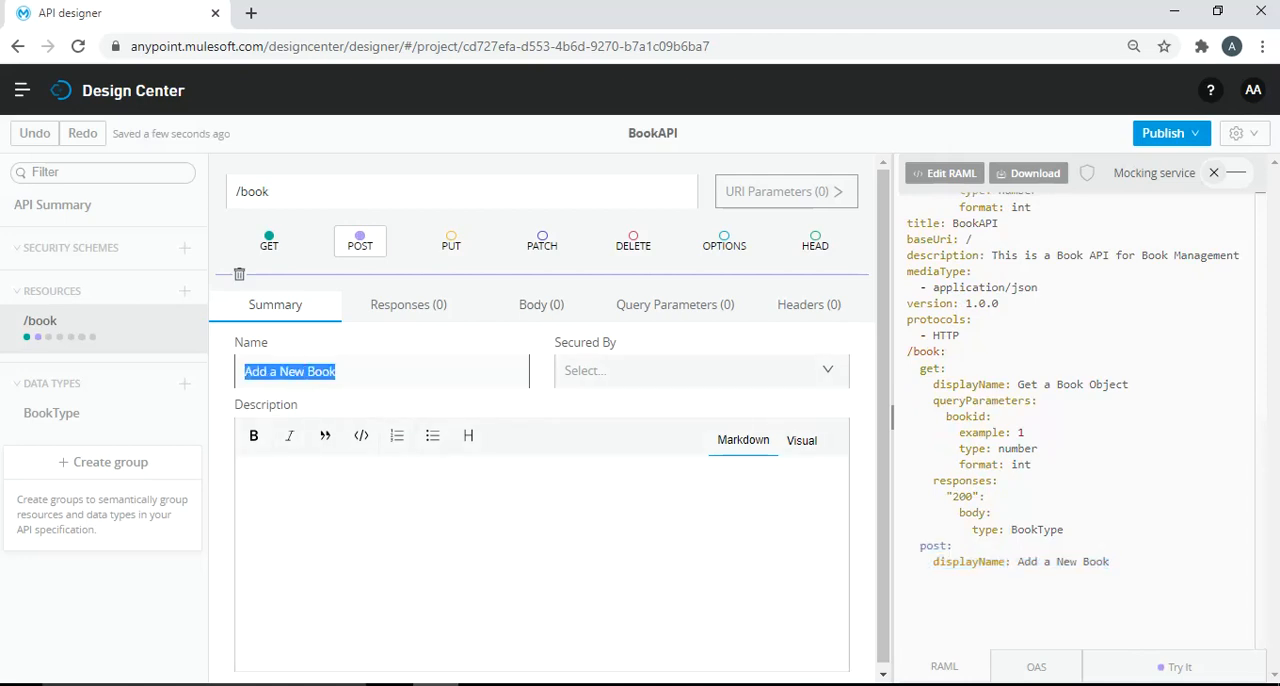
left_click(257, 472)
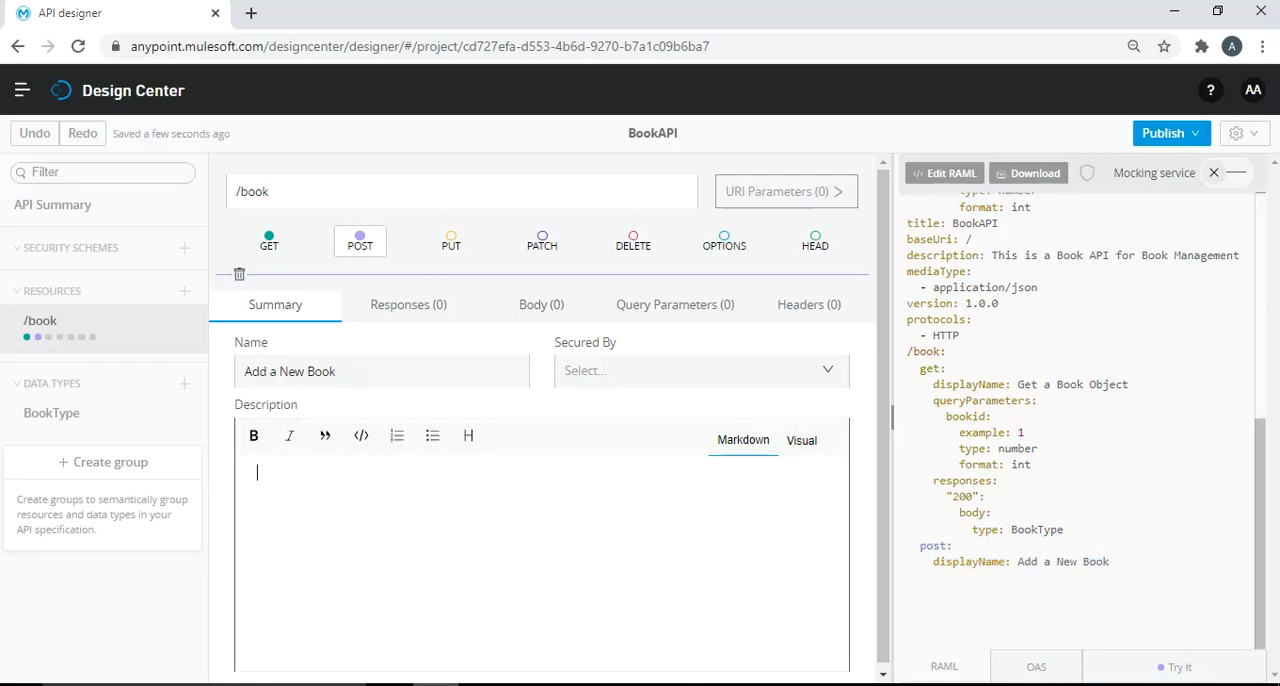
left_click_drag(883, 440, 883, 445)
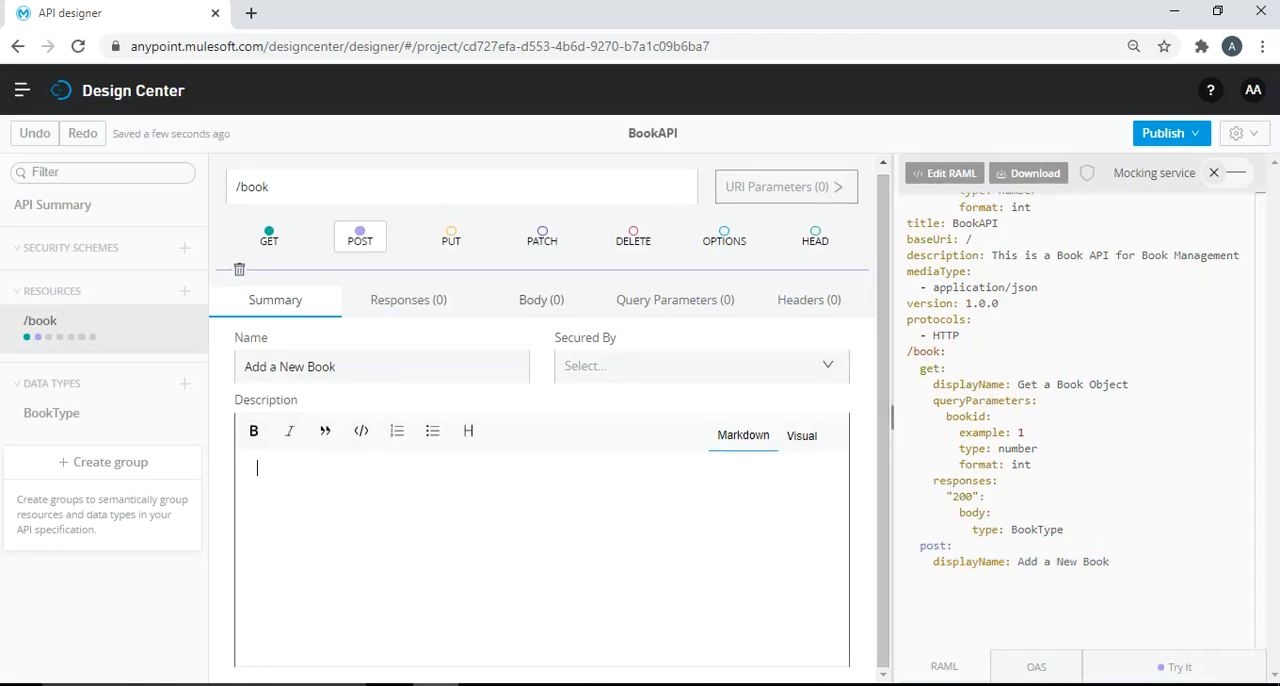
- Add a default application/json request body of type BookType to the POST method
left_click(541, 300)
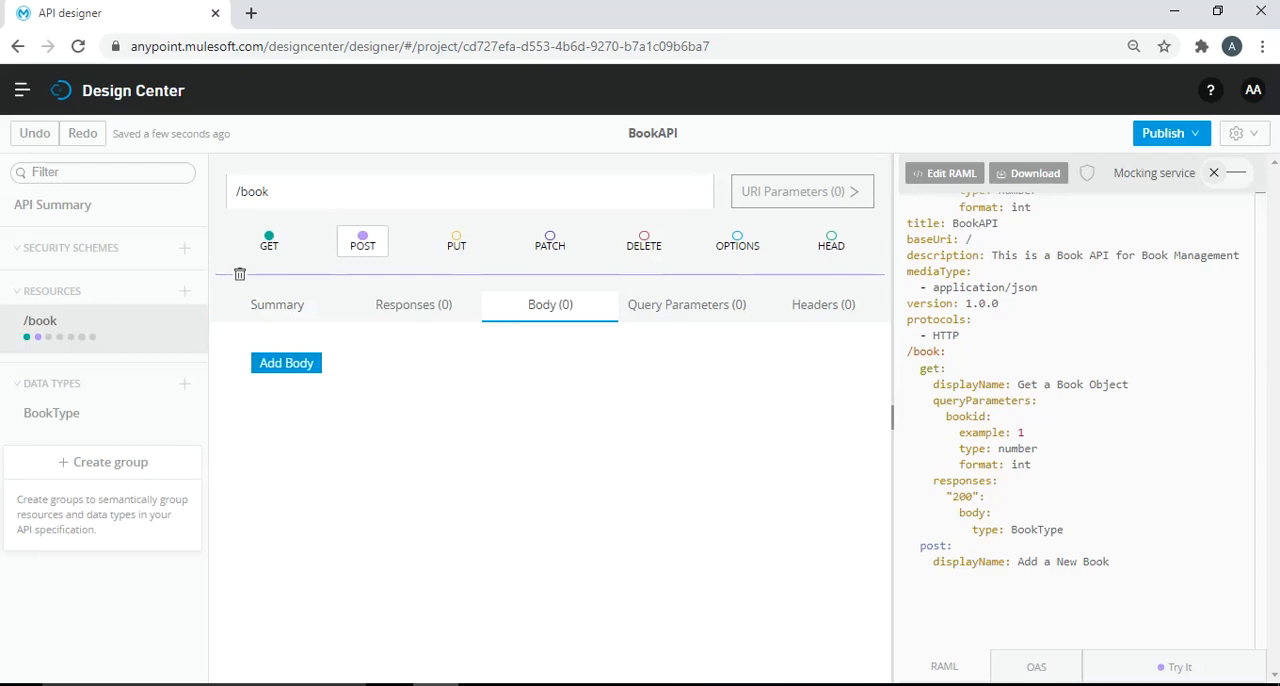
left_click(286, 363)
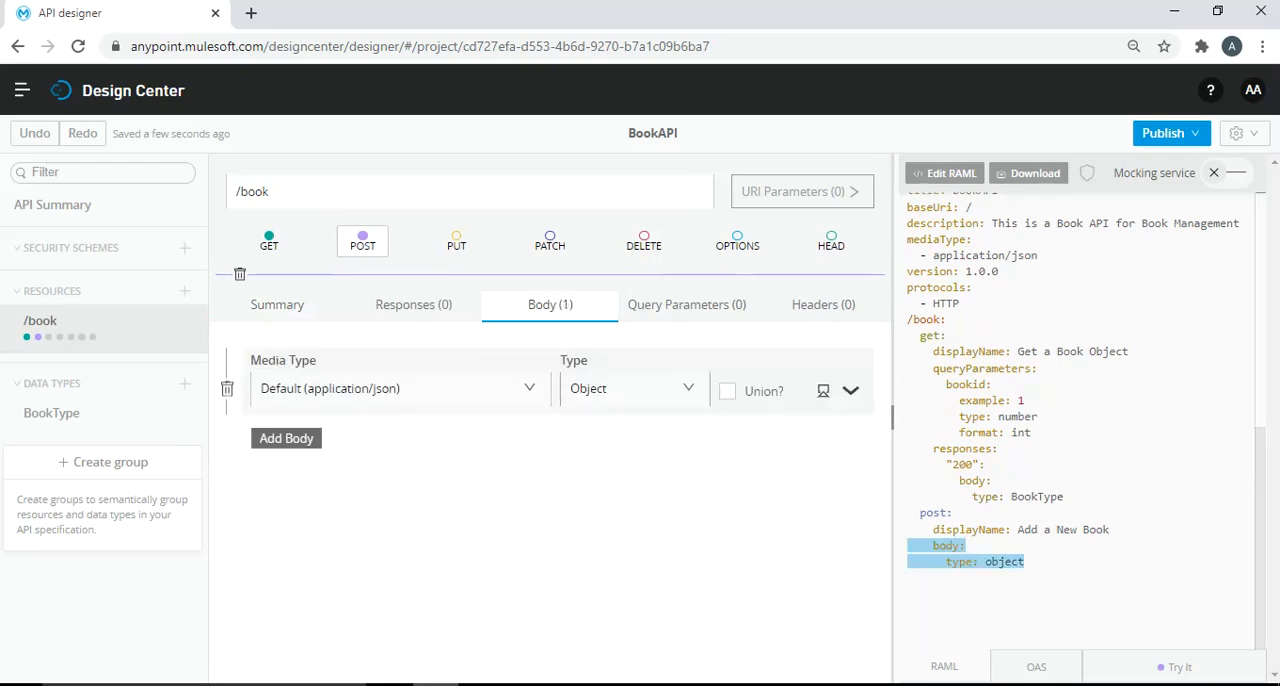
left_click(688, 388)
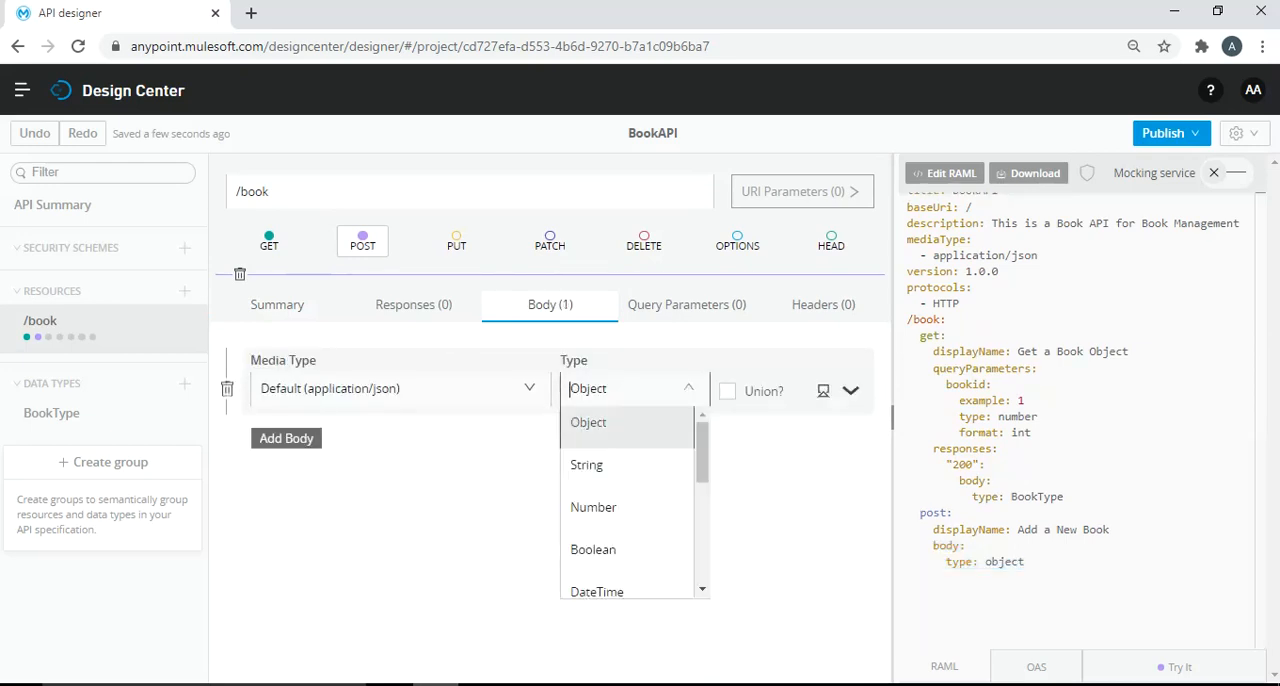
left_click_drag(703, 452, 703, 556)
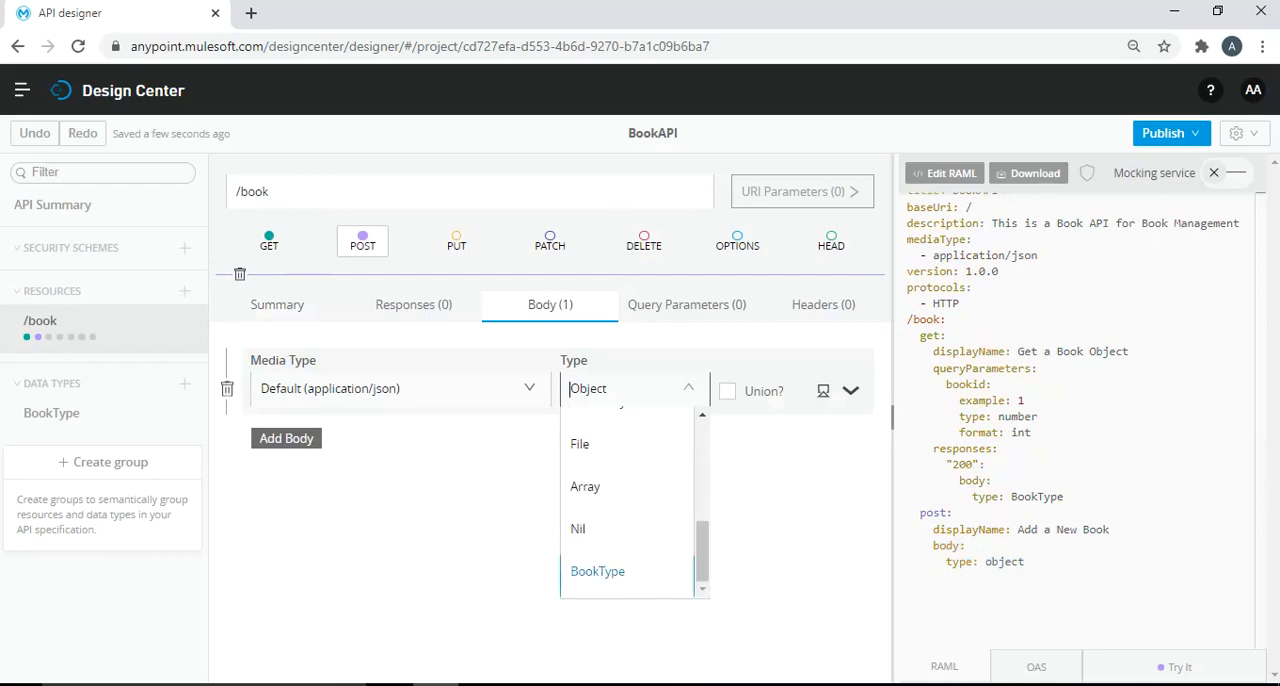
left_click(597, 571)
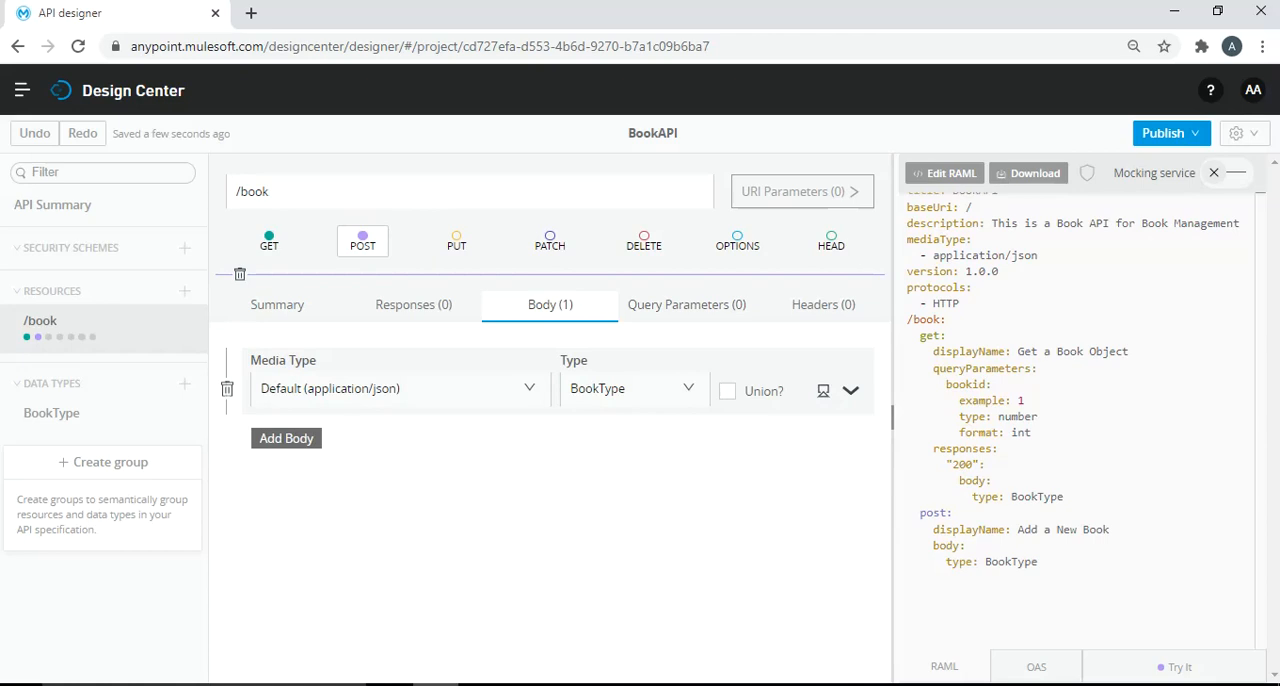
- Review the get, post and BookType definitions in the generated RAML and turn on the mocking service
left_click(413, 305)
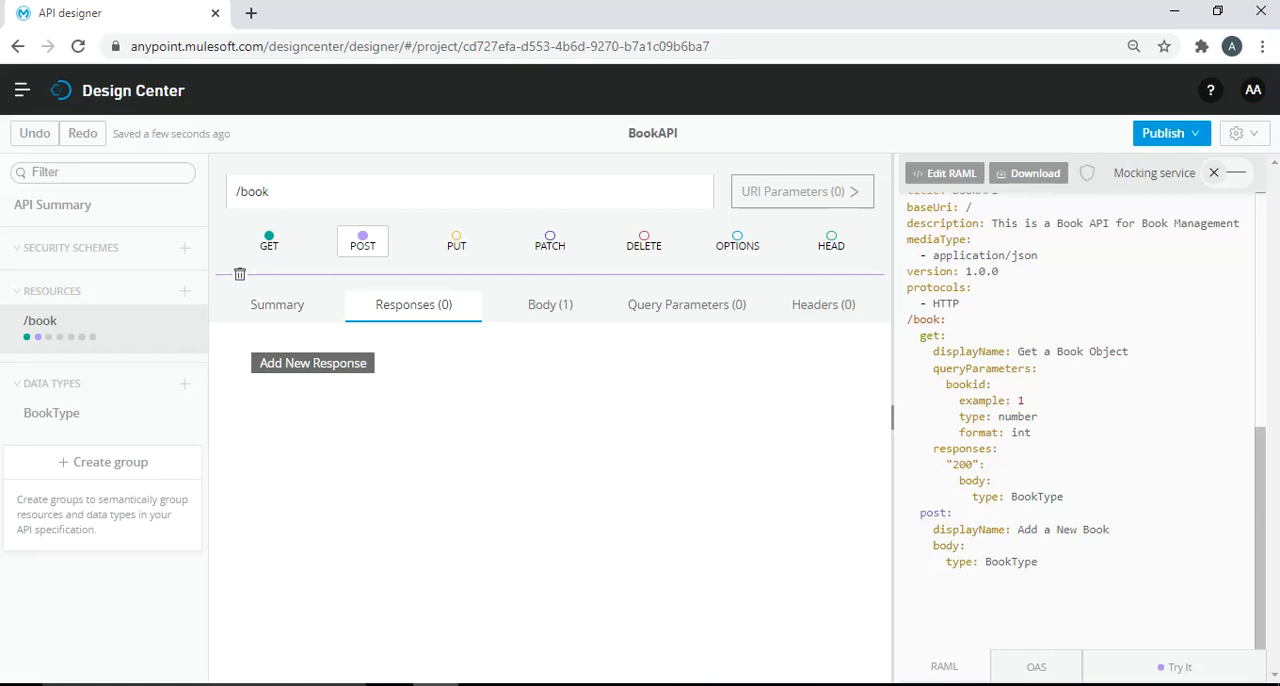
left_click_drag(920, 336, 947, 336)
double_click(933, 513)
scroll(1075, 420, "up", 1)
scroll(1080, 420, "up", 4)
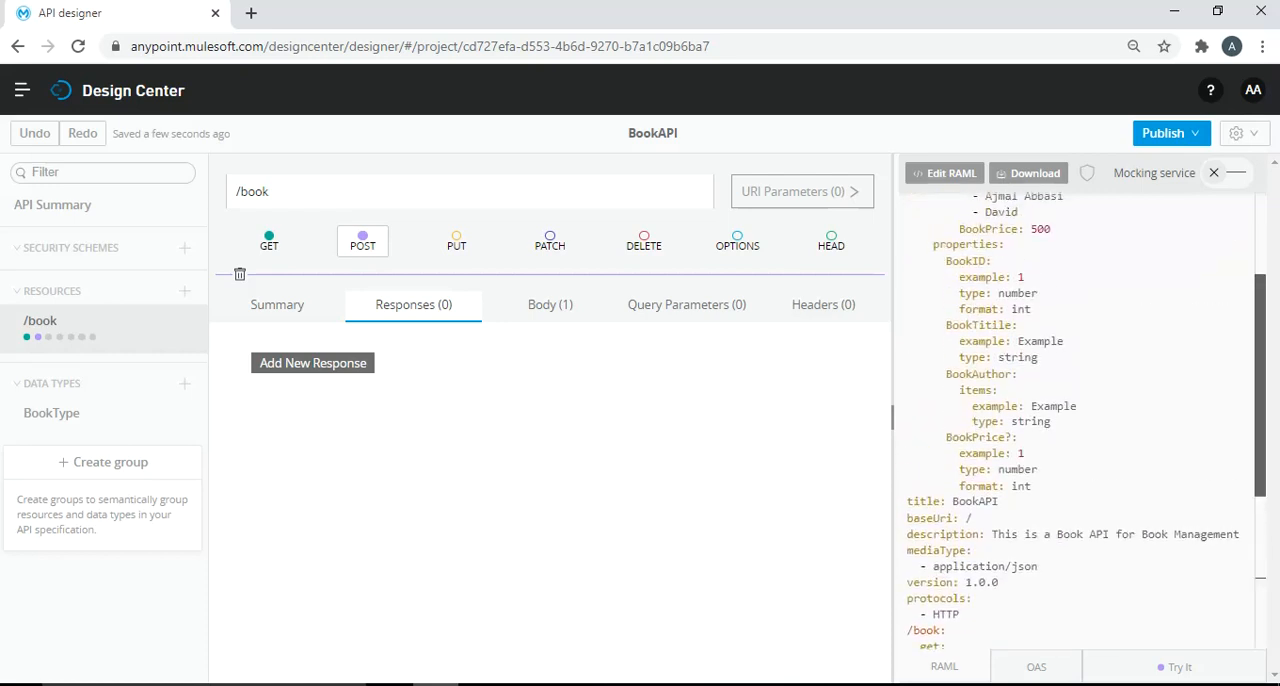
scroll(1080, 420, "up", 1)
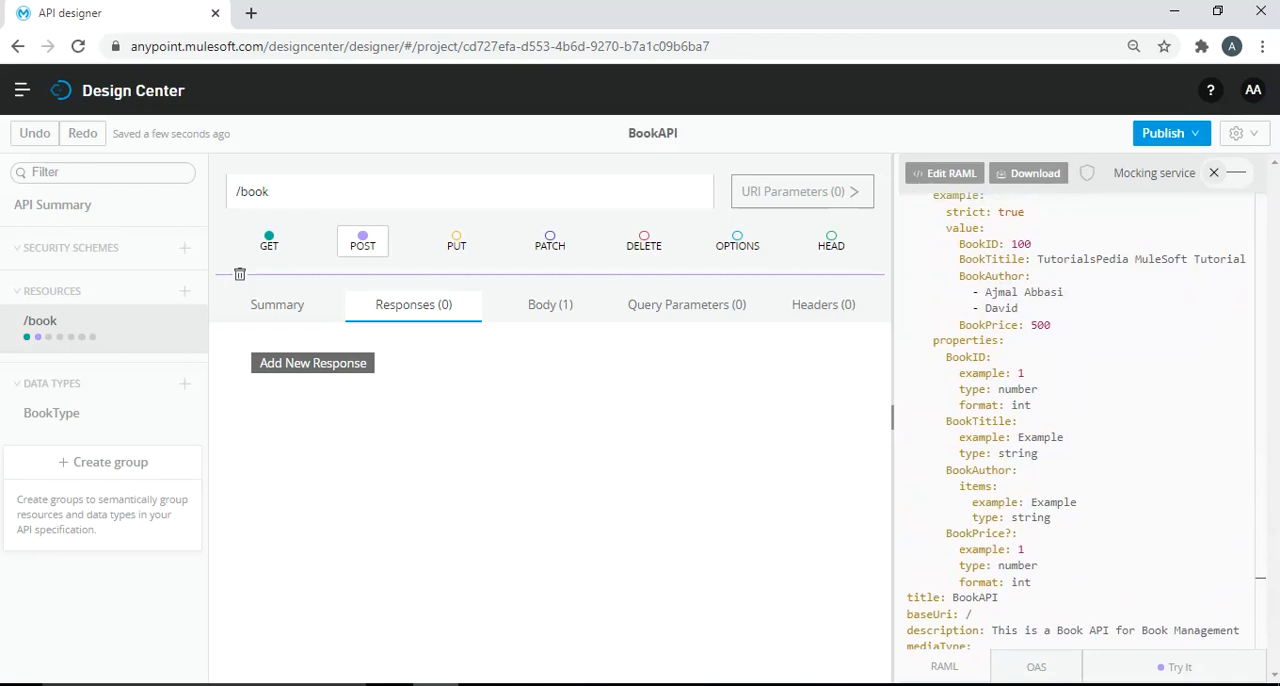
left_click(1227, 173)
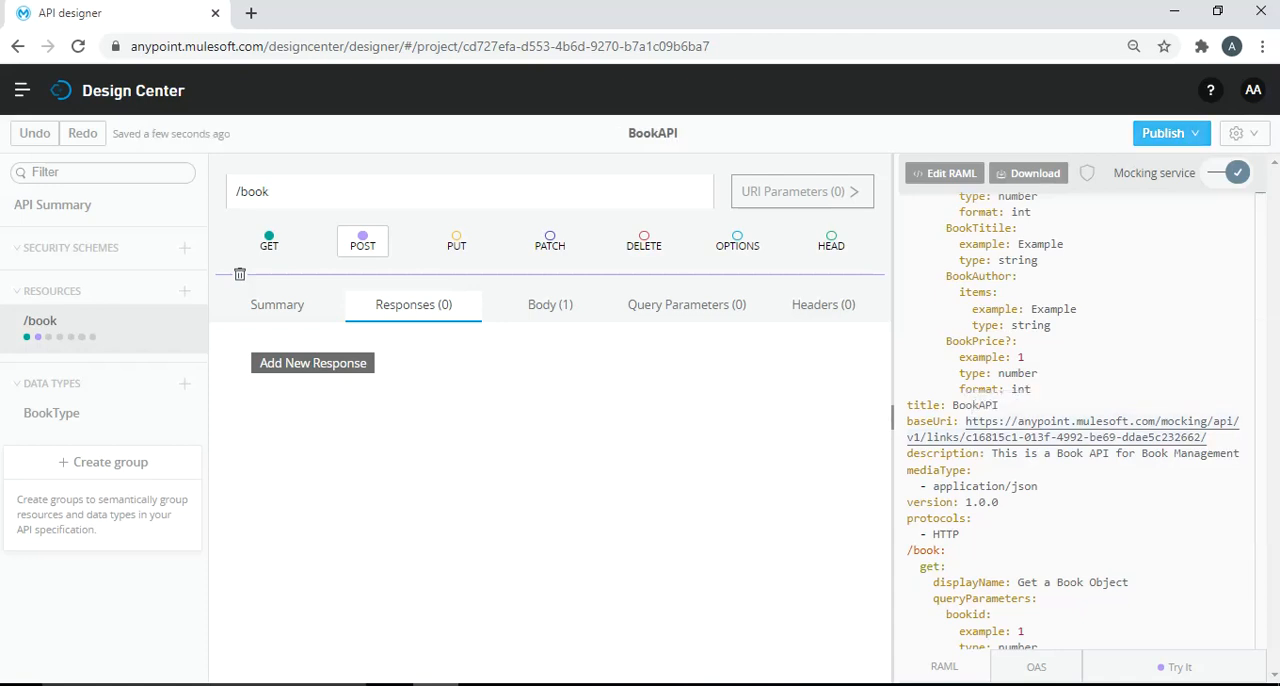
- Publish BookAPI to Exchange with asset version 1.0.0 and open the published asset in Exchange
left_click(1171, 134)
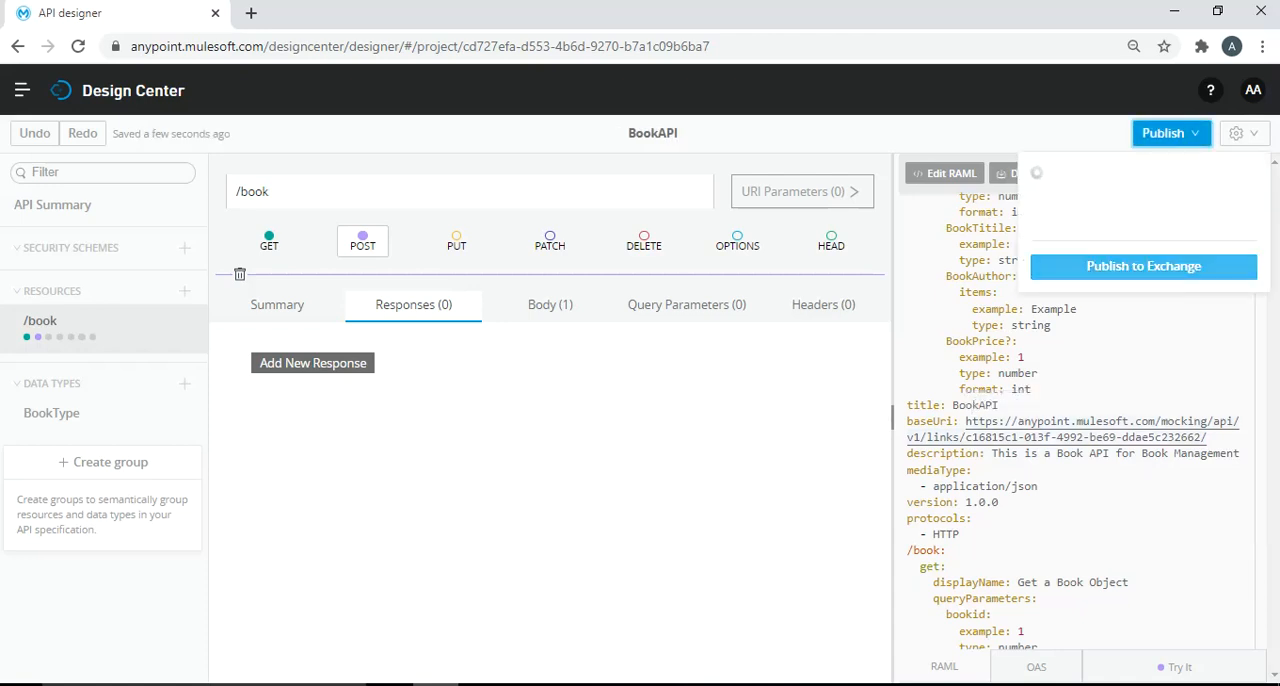
left_click(1143, 272)
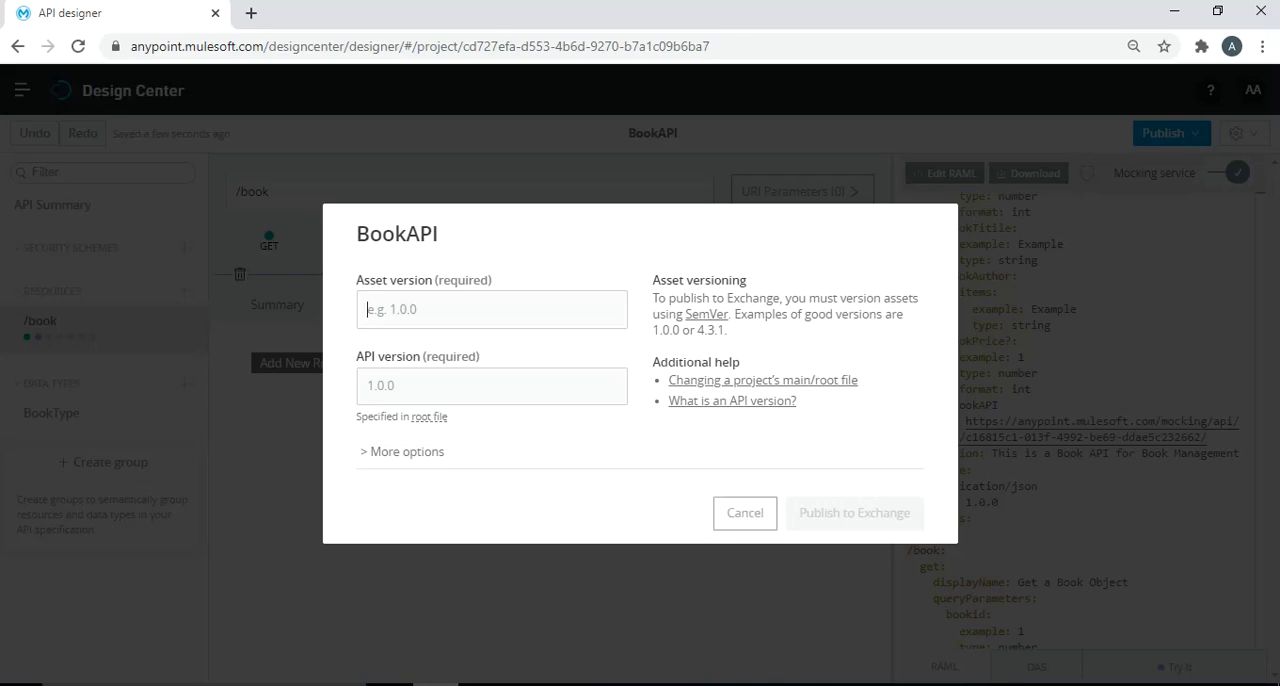
type("1.0.0")
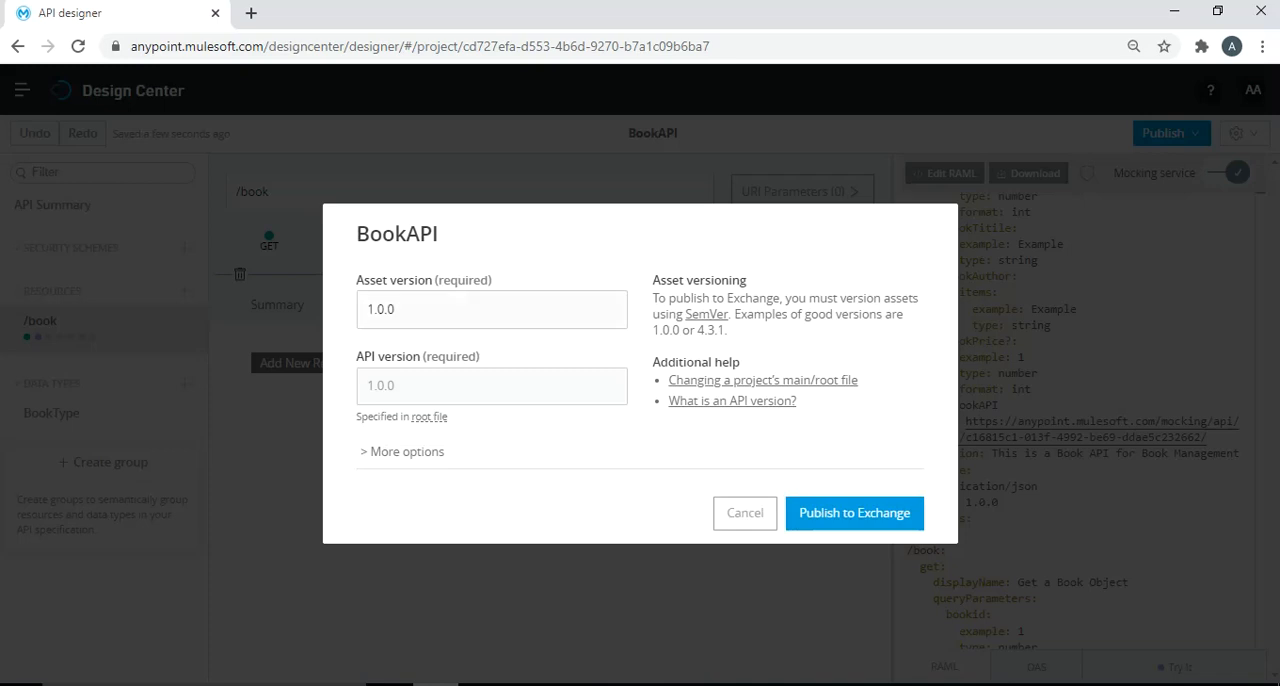
left_click(854, 512)
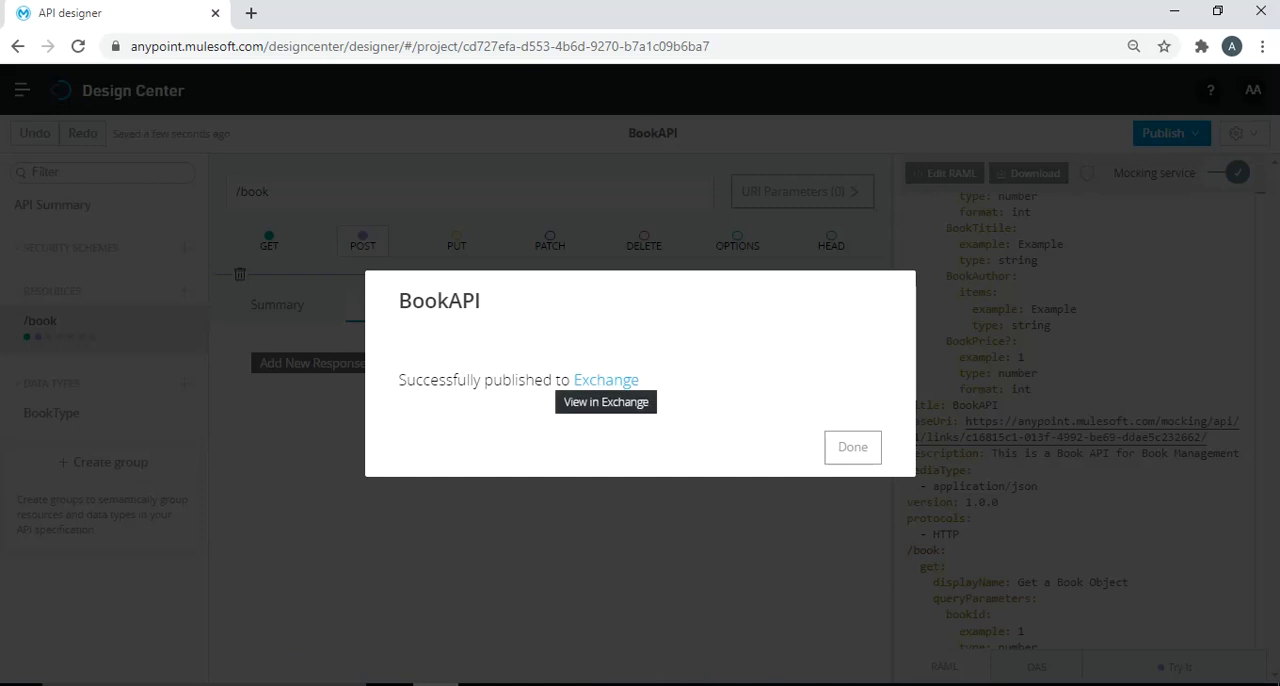
left_click(606, 381)
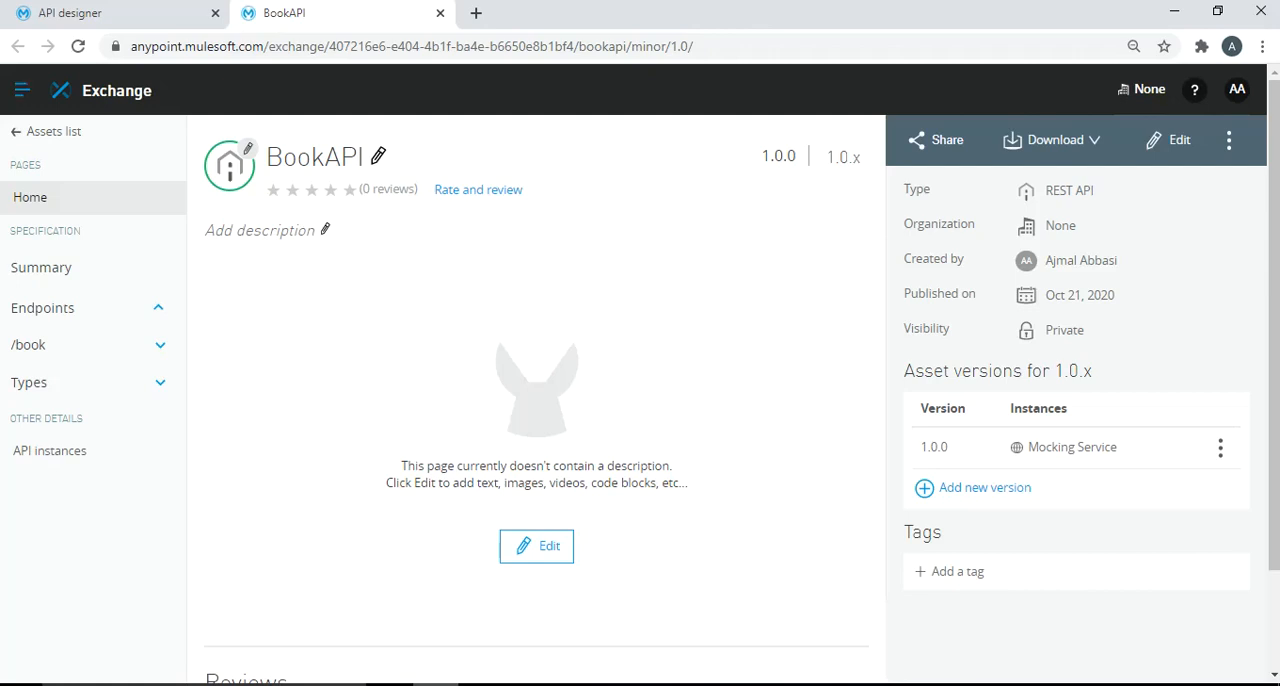
- Switch to API Manager, start managing an API from Exchange, and choose BookAPI as the API to manage
left_click(22, 90)
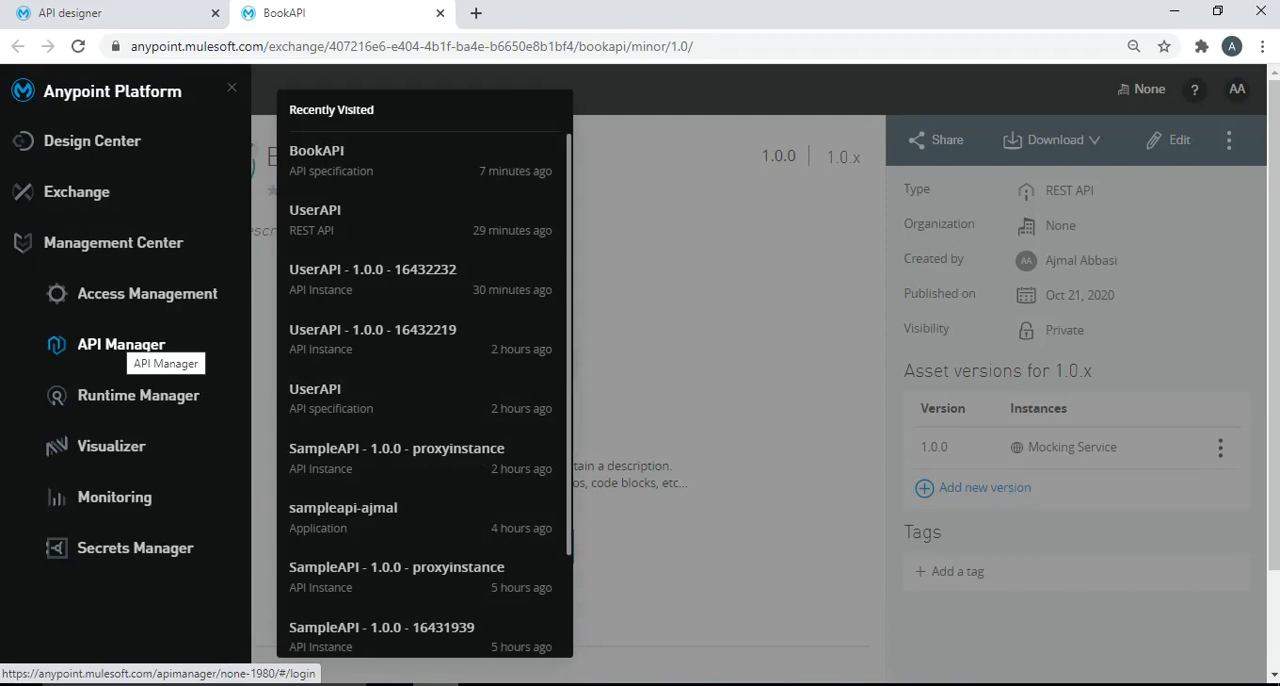
left_click(121, 344)
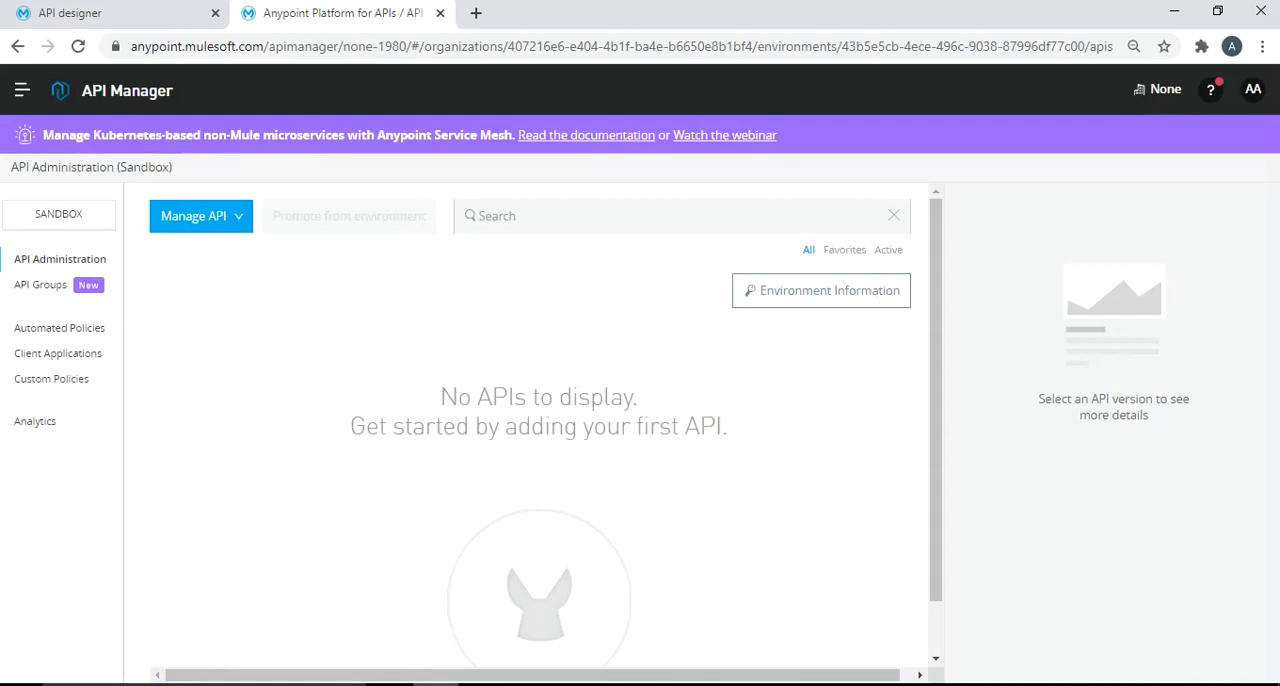
left_click(194, 216)
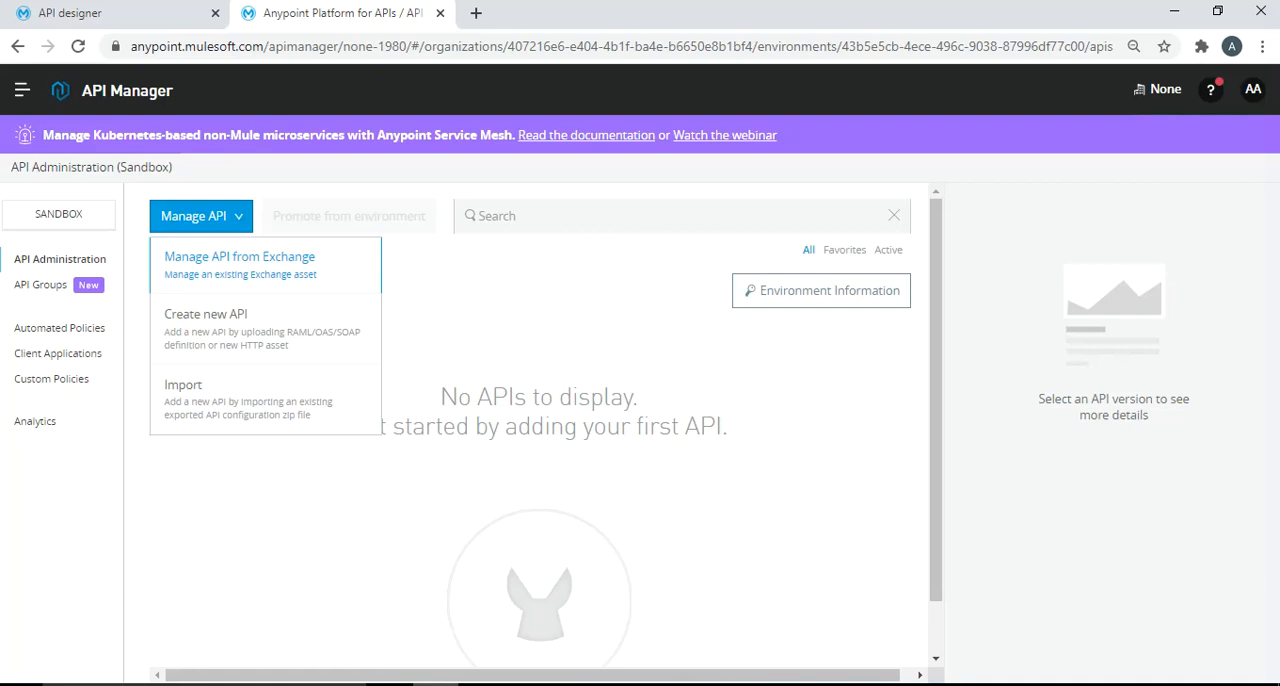
left_click(240, 258)
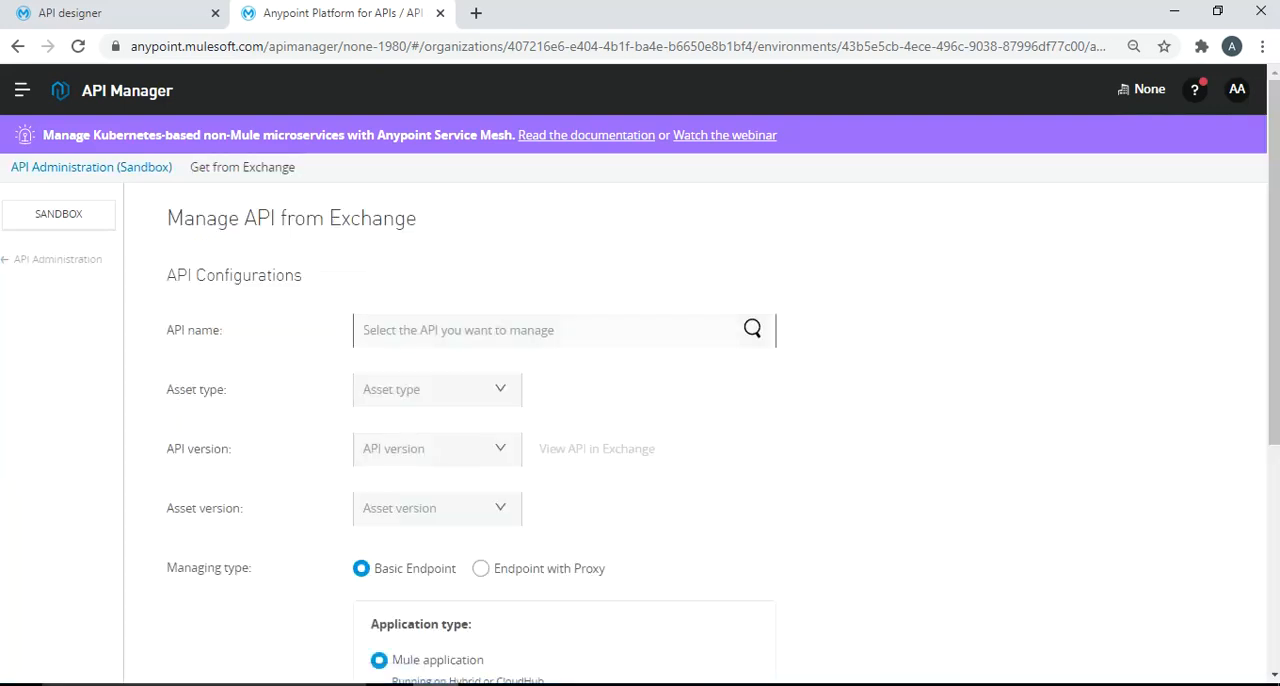
type("book")
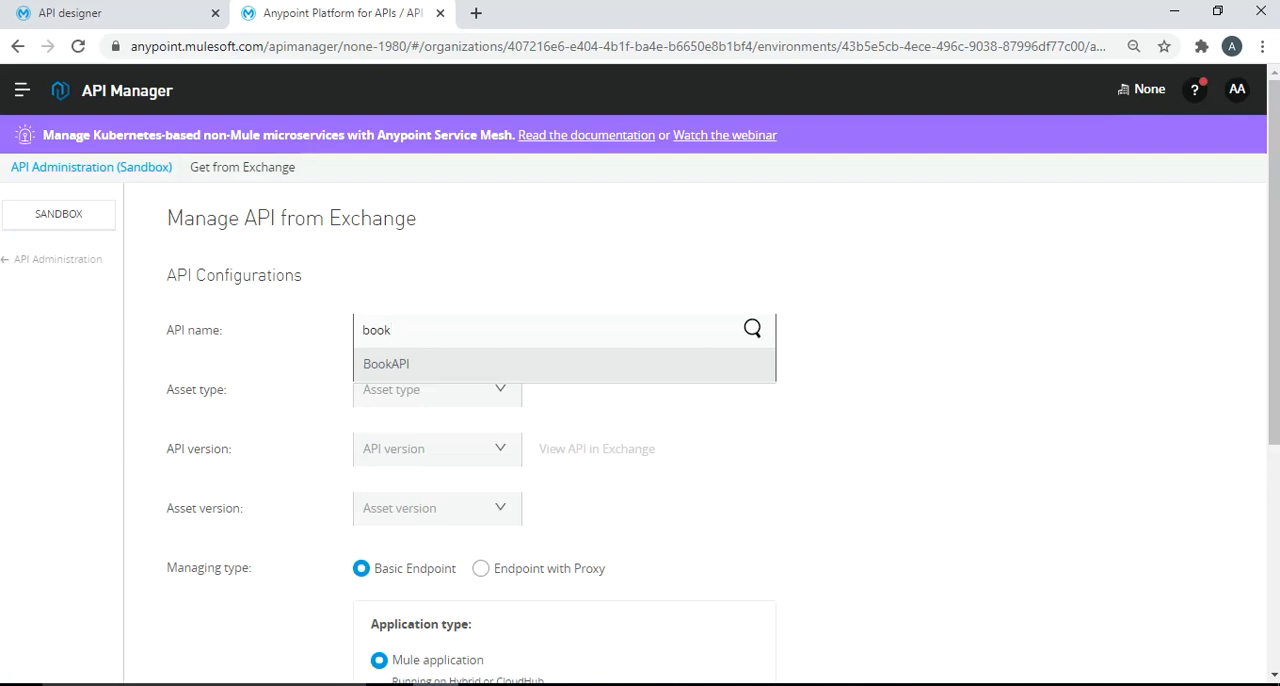
key("Return")
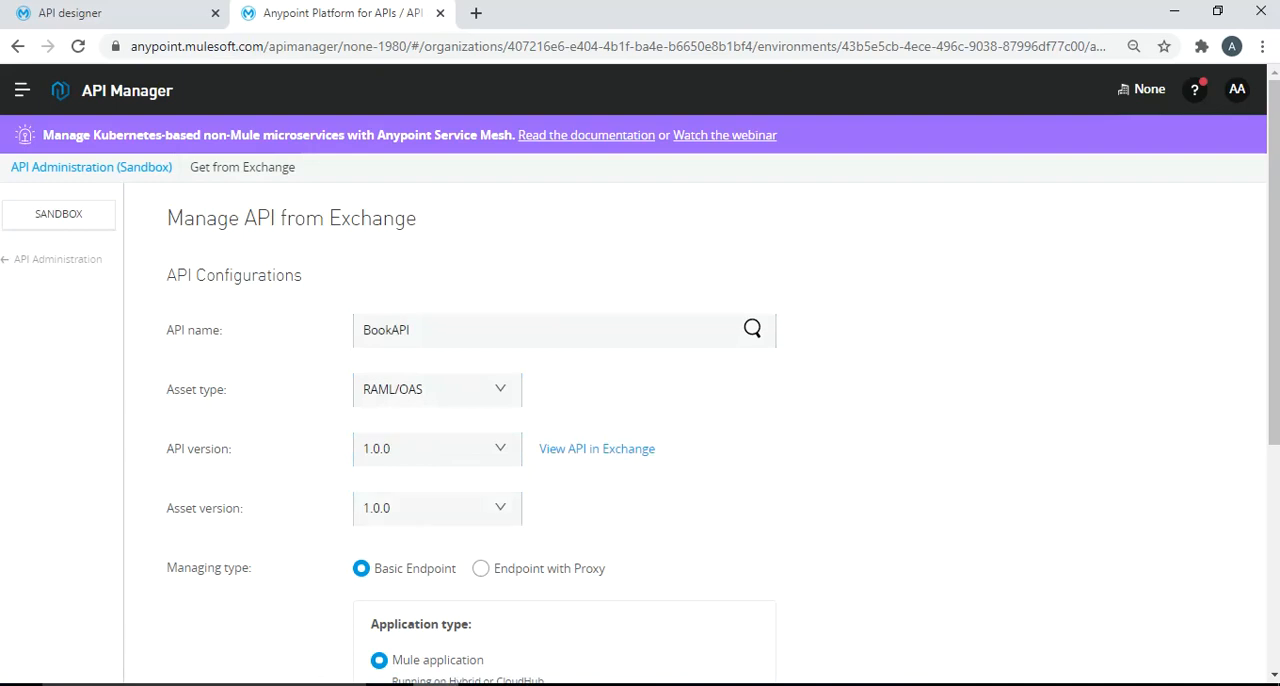
- Set the managing type to Endpoint with Proxy on CloudHub, enable Mule 4 or above, and save the BookAPI configuration
scroll(640, 400, "down", 1)
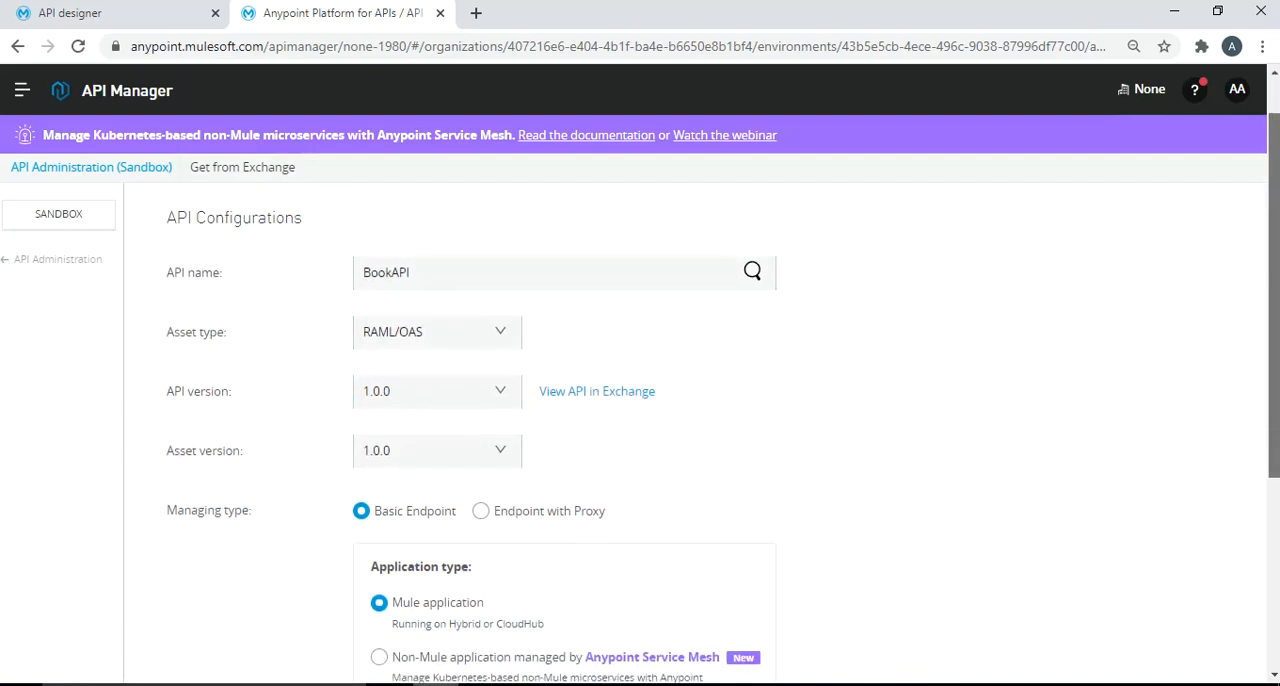
scroll(640, 400, "down", 2)
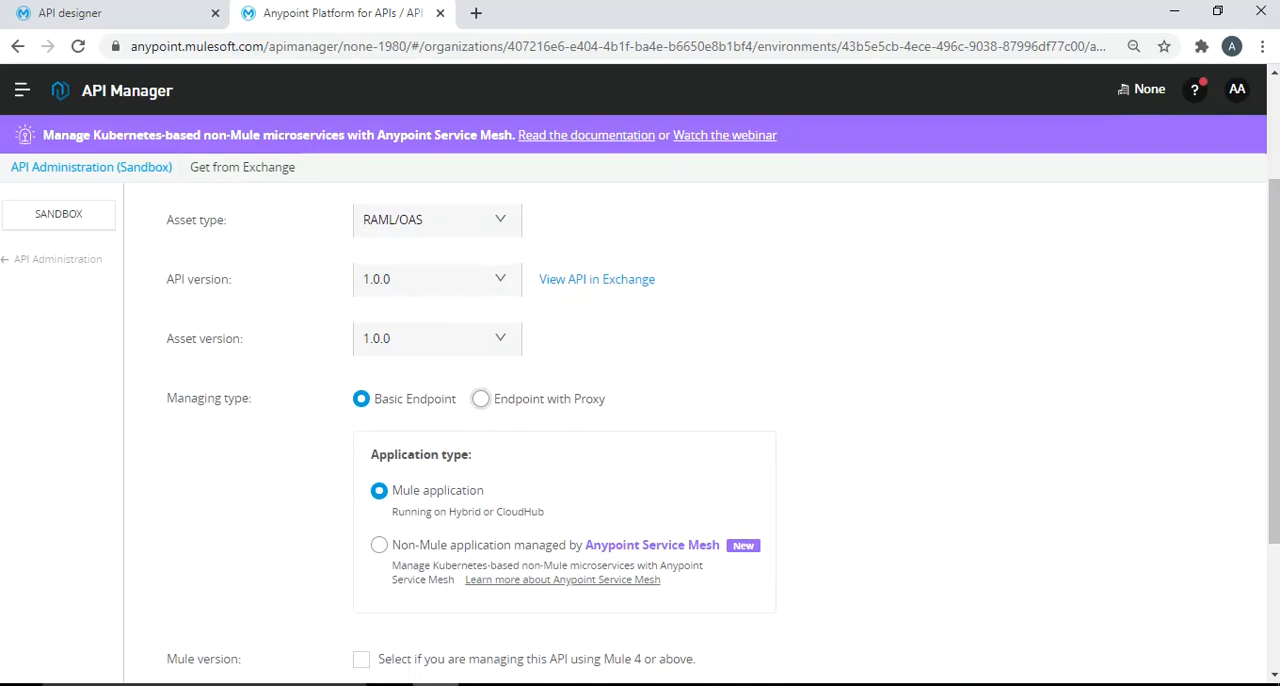
left_click(481, 398)
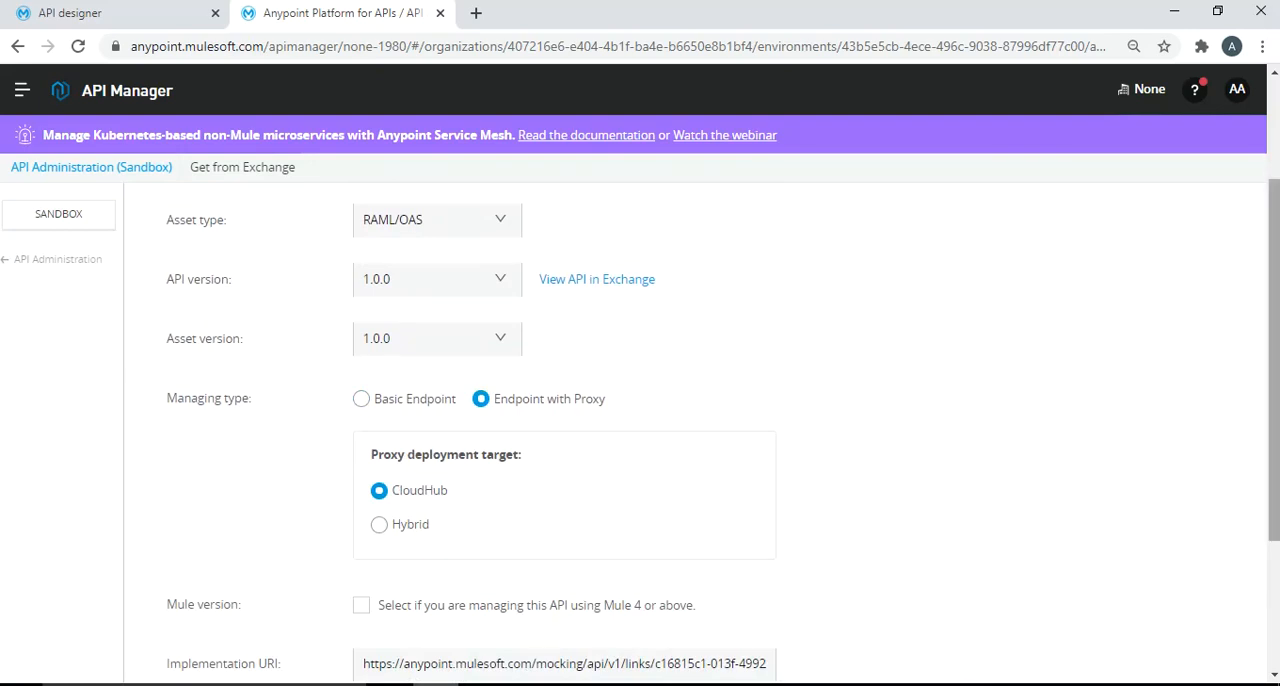
scroll(1273, 360, "down", 2)
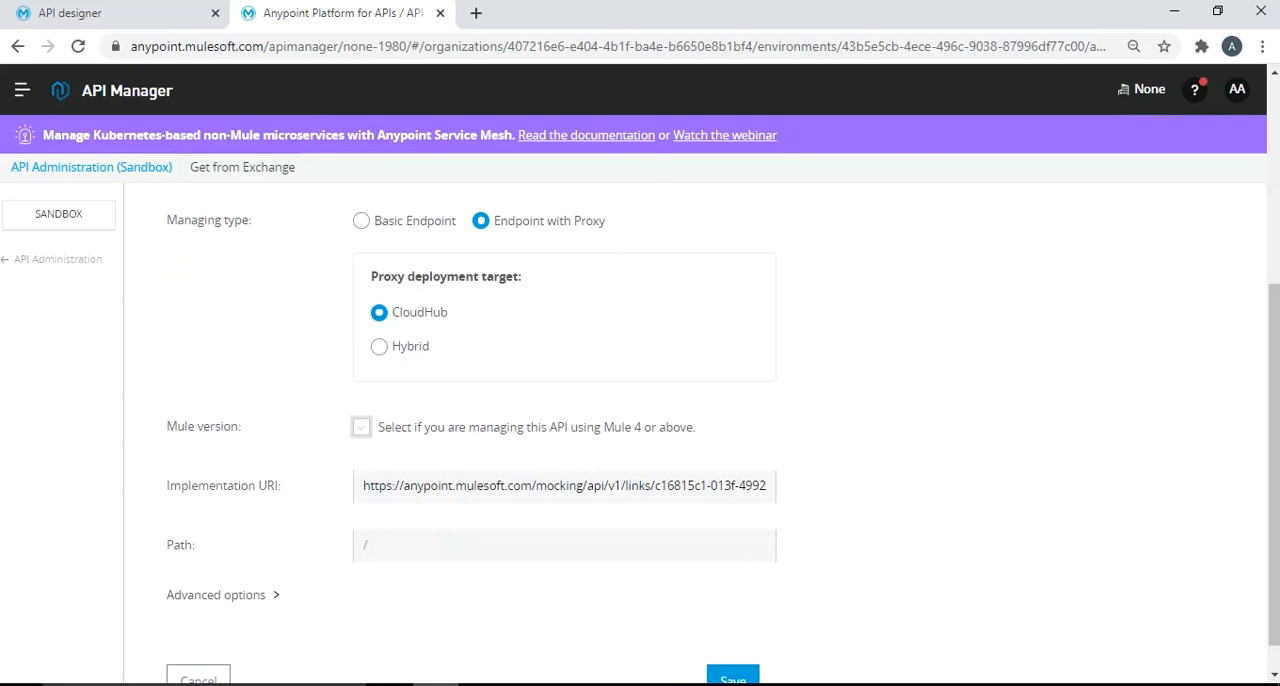
left_click(361, 427)
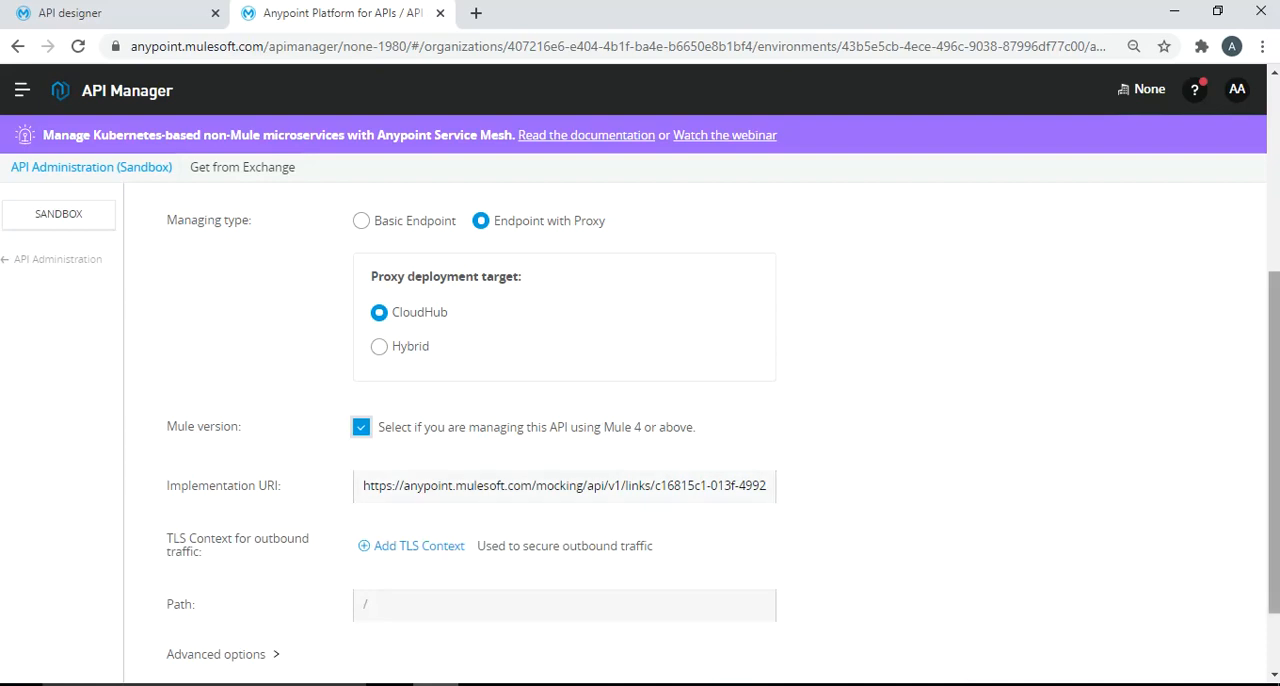
scroll(640, 420, "down", 1)
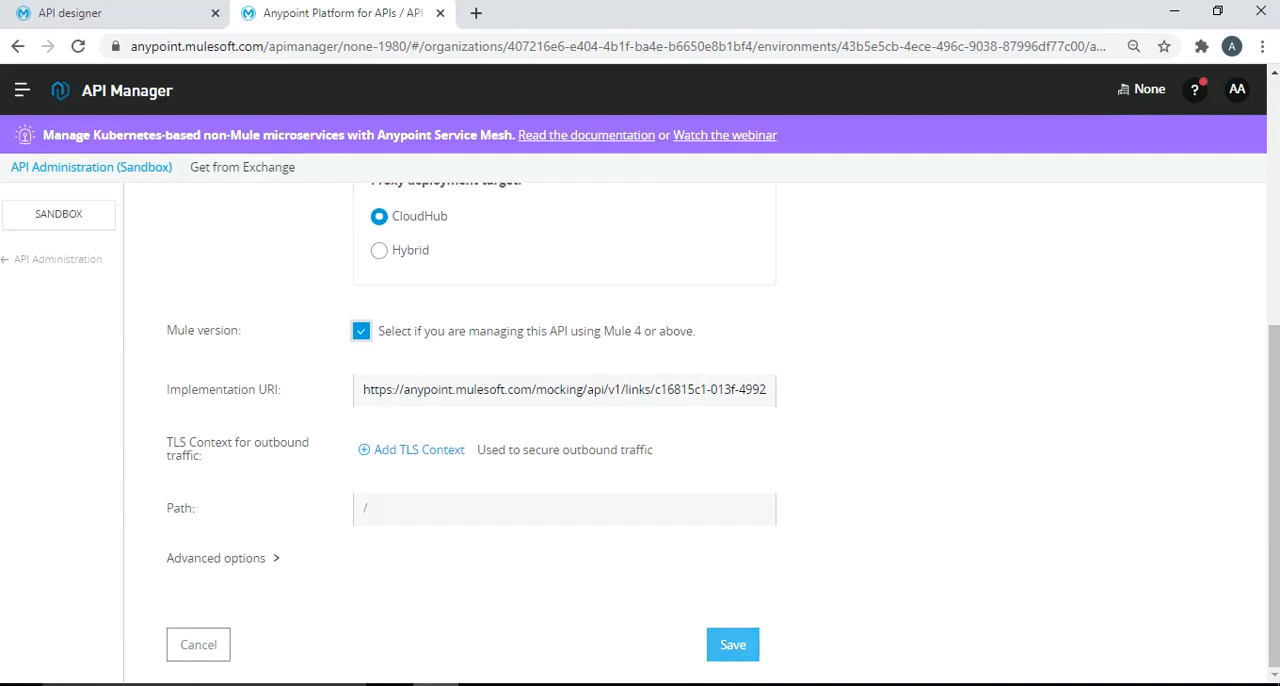
left_click(733, 644)
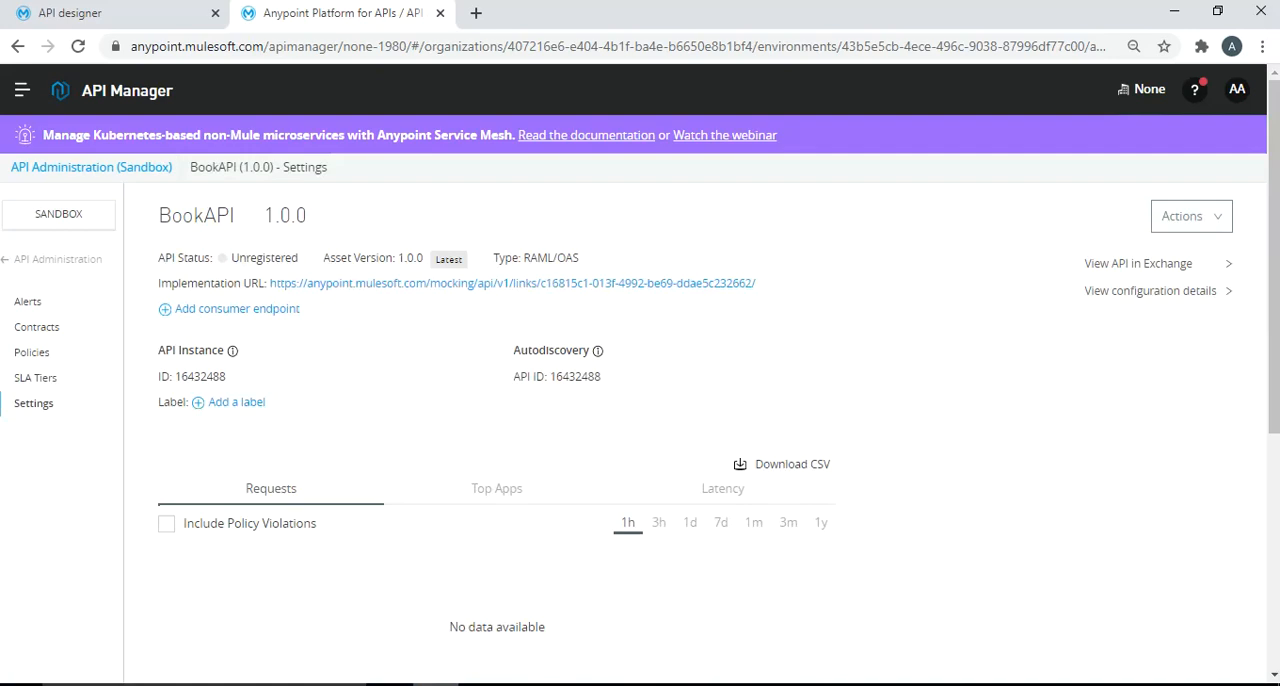
- In the deployment configuration, select runtime version 4.3.0 and name the proxy application bookproxy
scroll(700, 430, "down", 4)
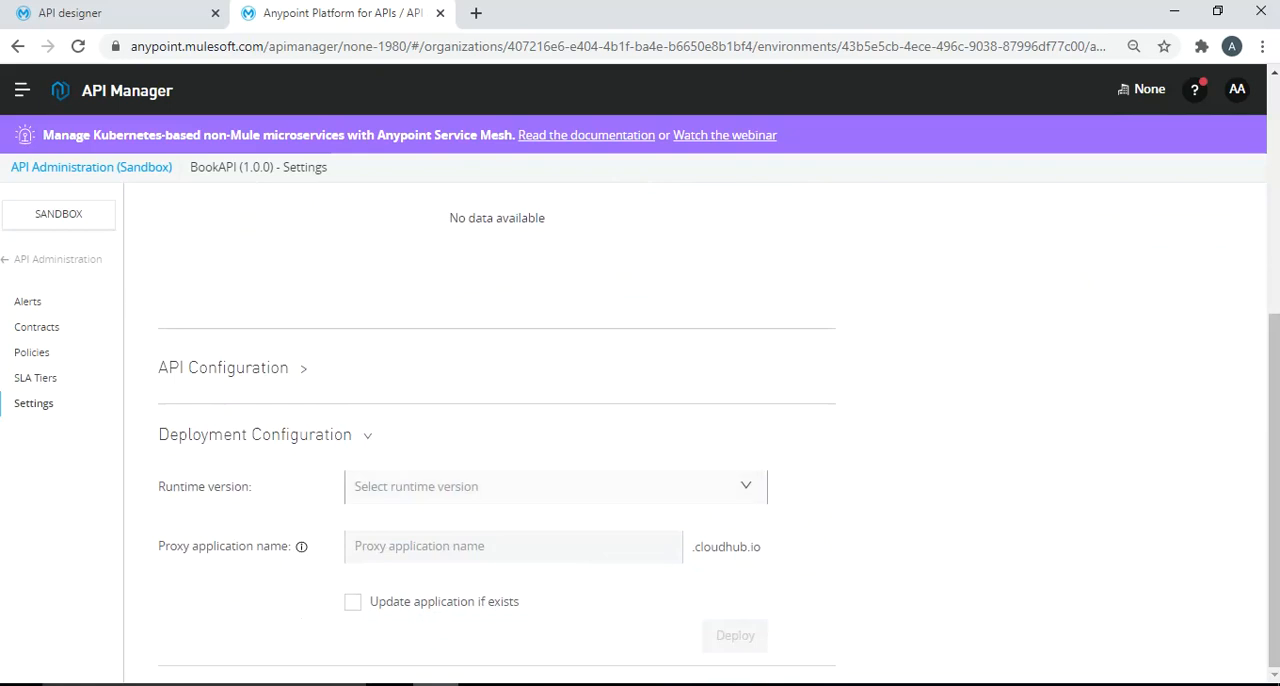
left_click(556, 487)
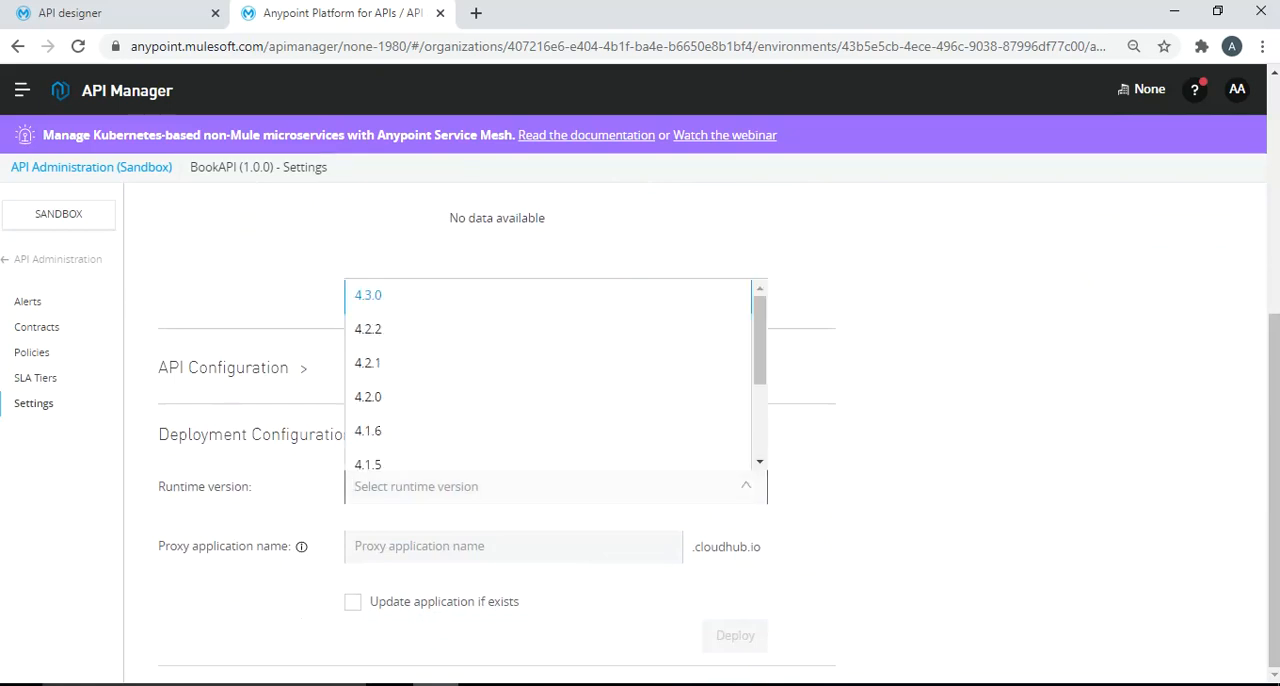
left_click(368, 295)
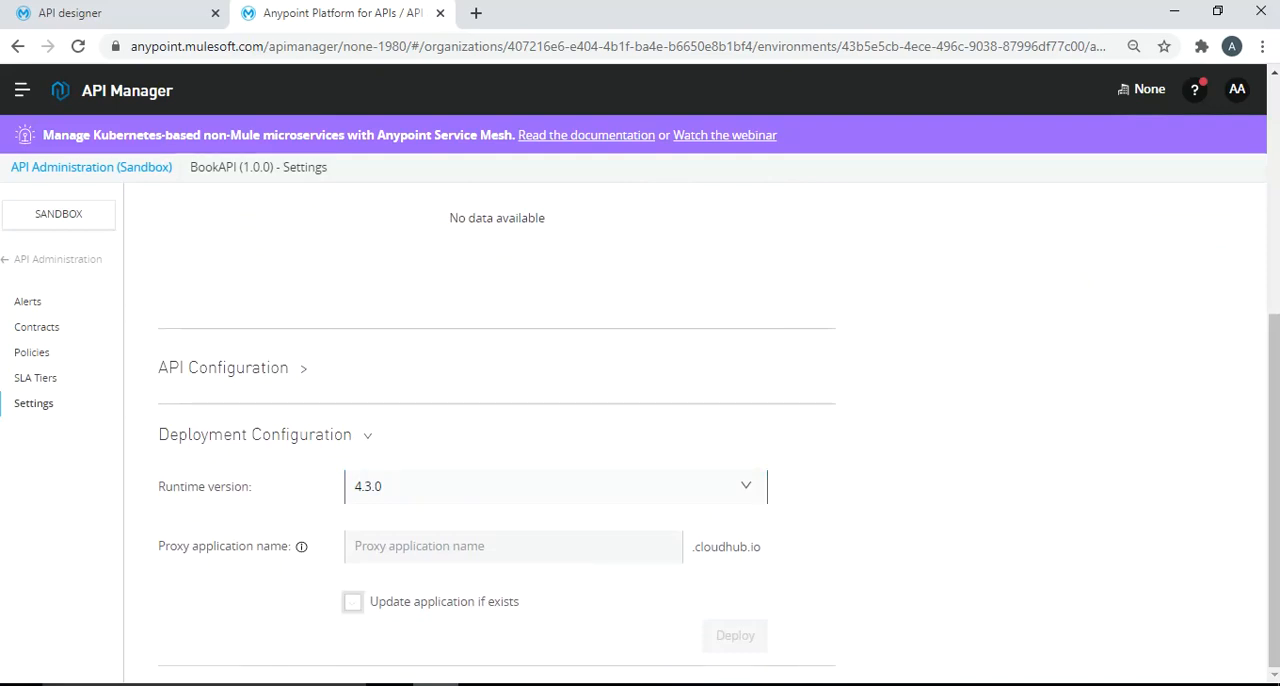
left_click(513, 547)
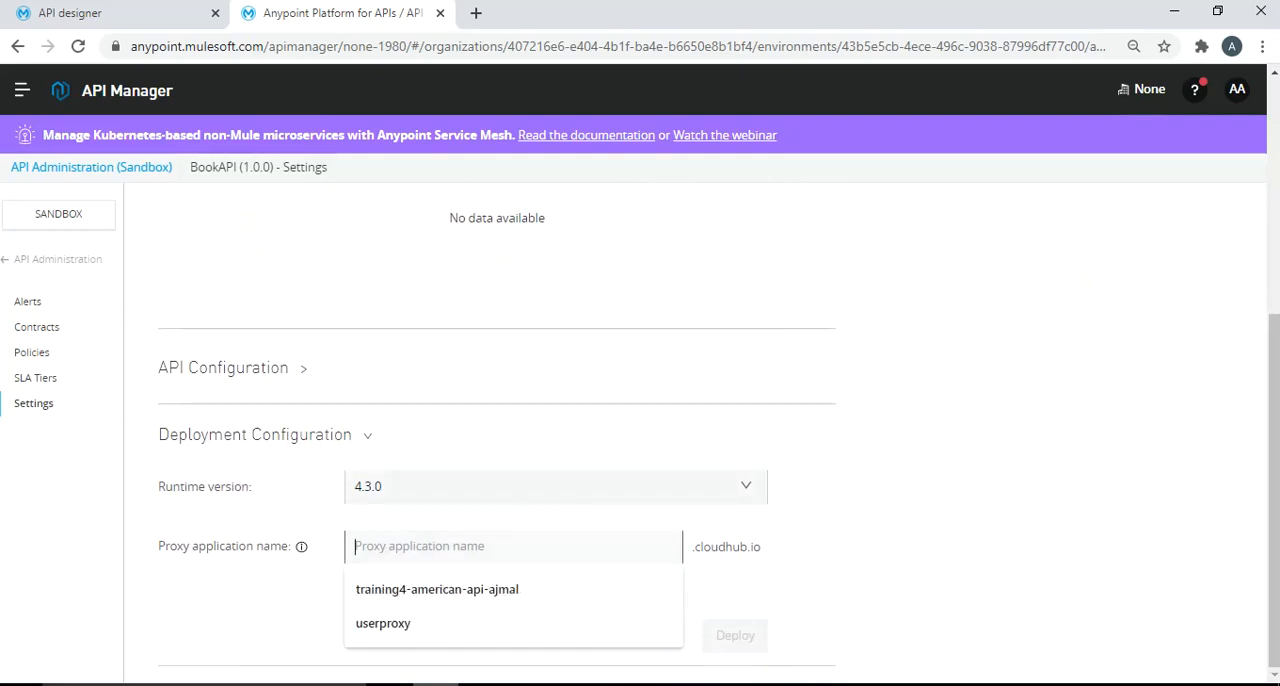
left_click(900, 560)
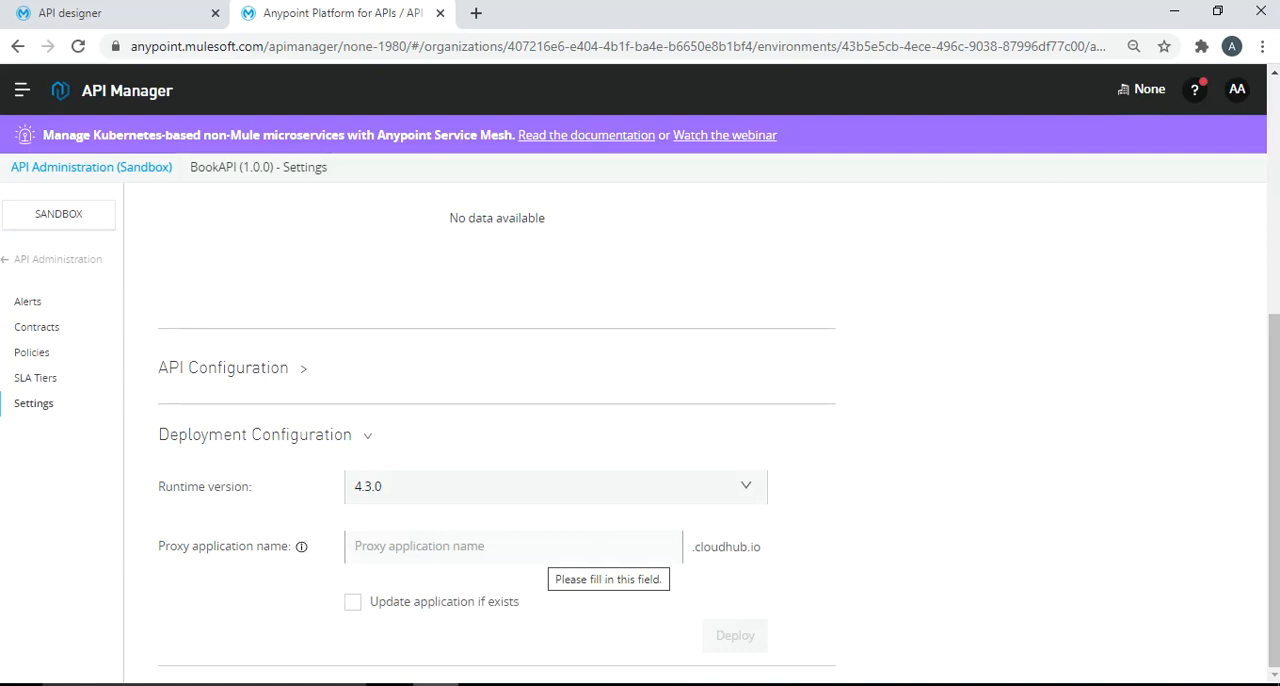
left_click(550, 547)
type("boo")
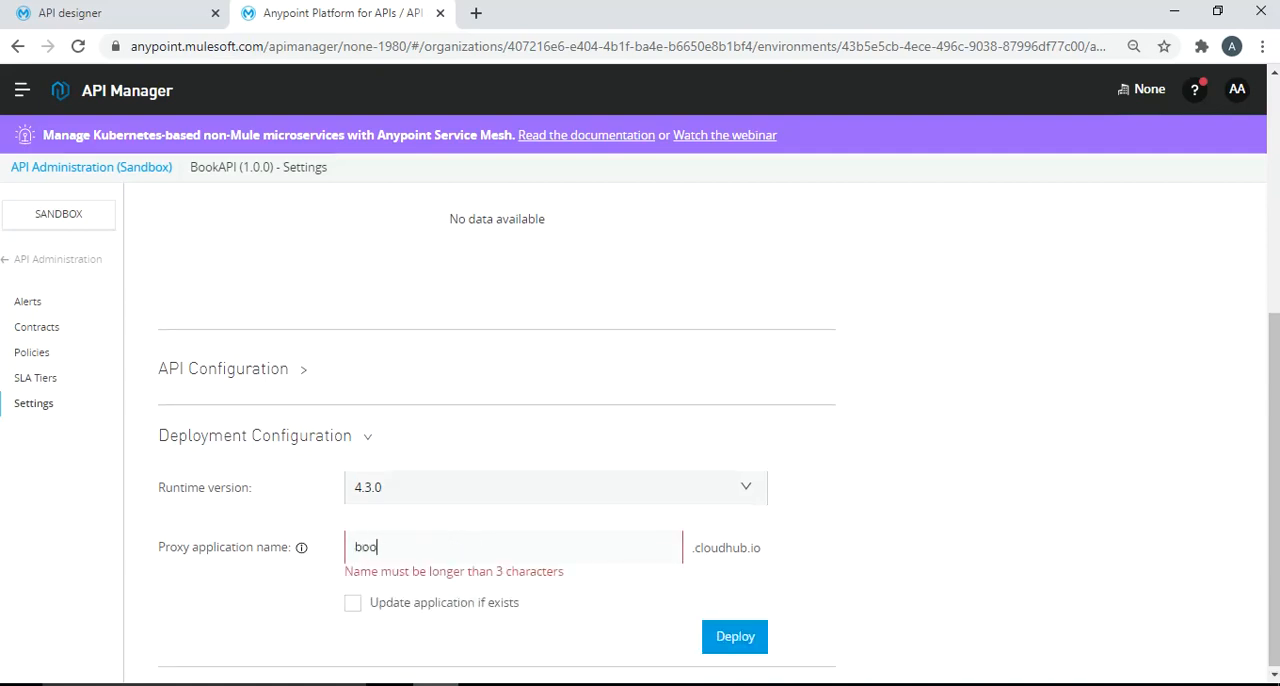
type("kproxy")
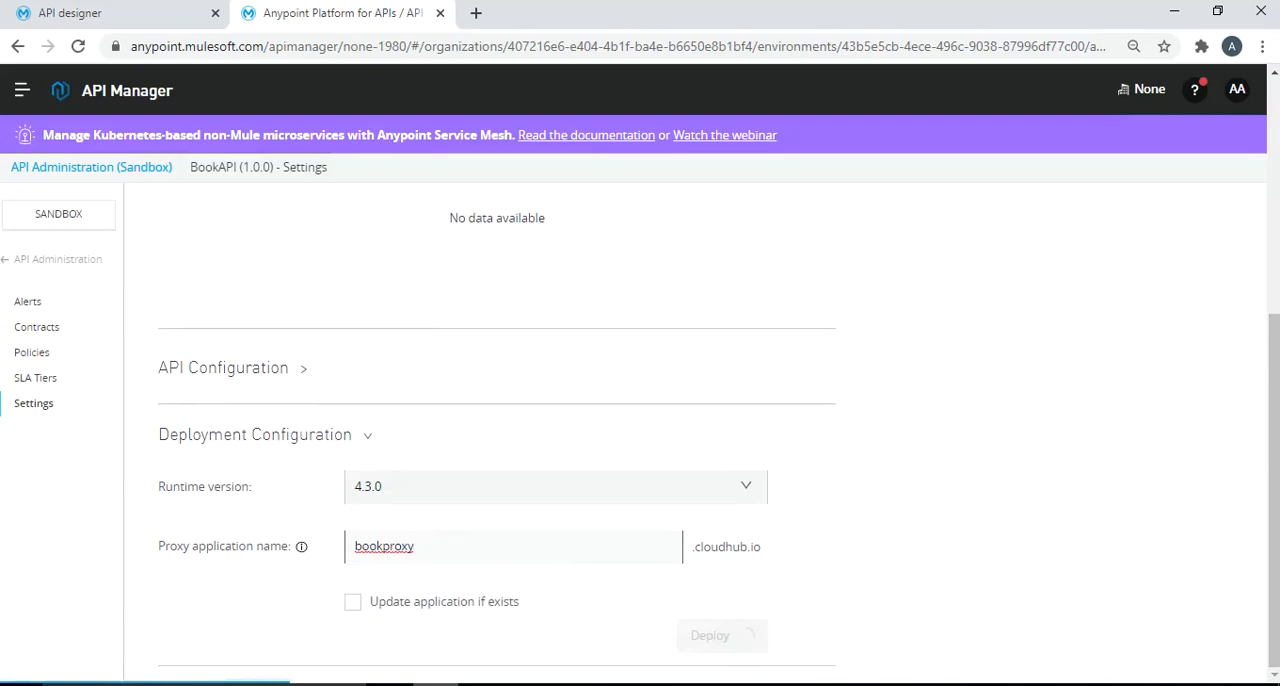
key("Tab")
left_click(450, 547)
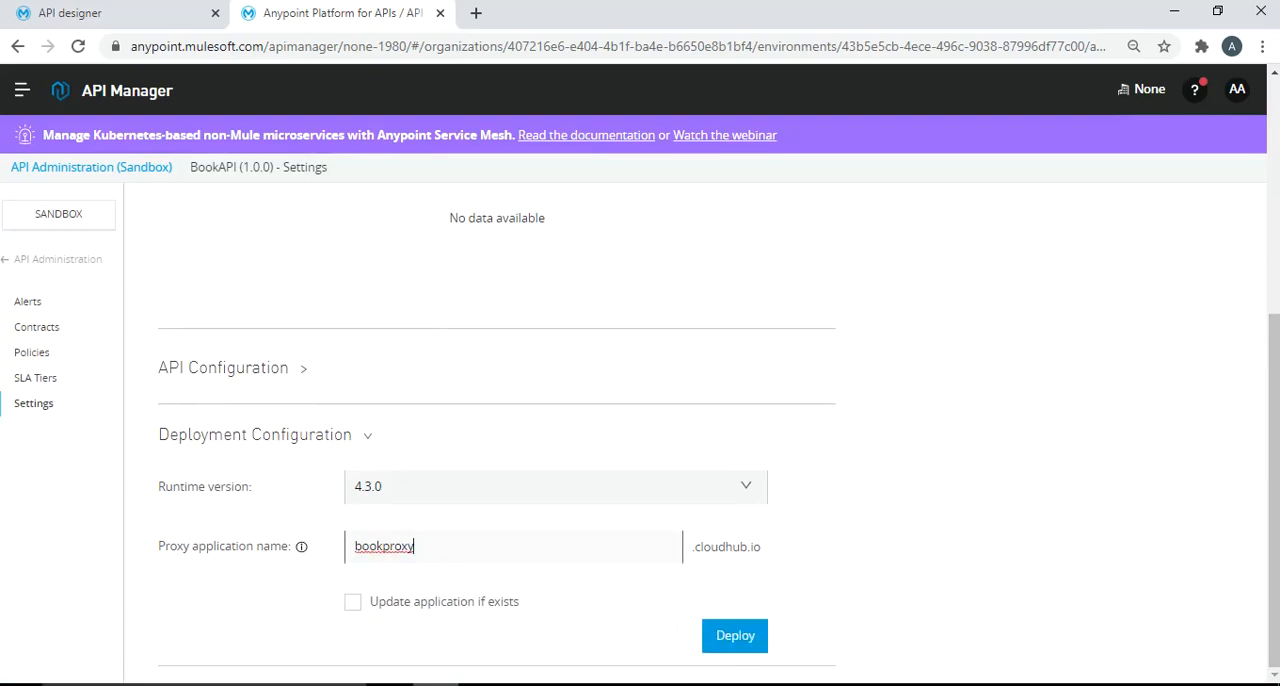
left_click(600, 625)
- Enable updating the application if it exists, deploy the proxy to CloudHub, and dismiss the deployment dialog when it finishes
left_click(353, 601)
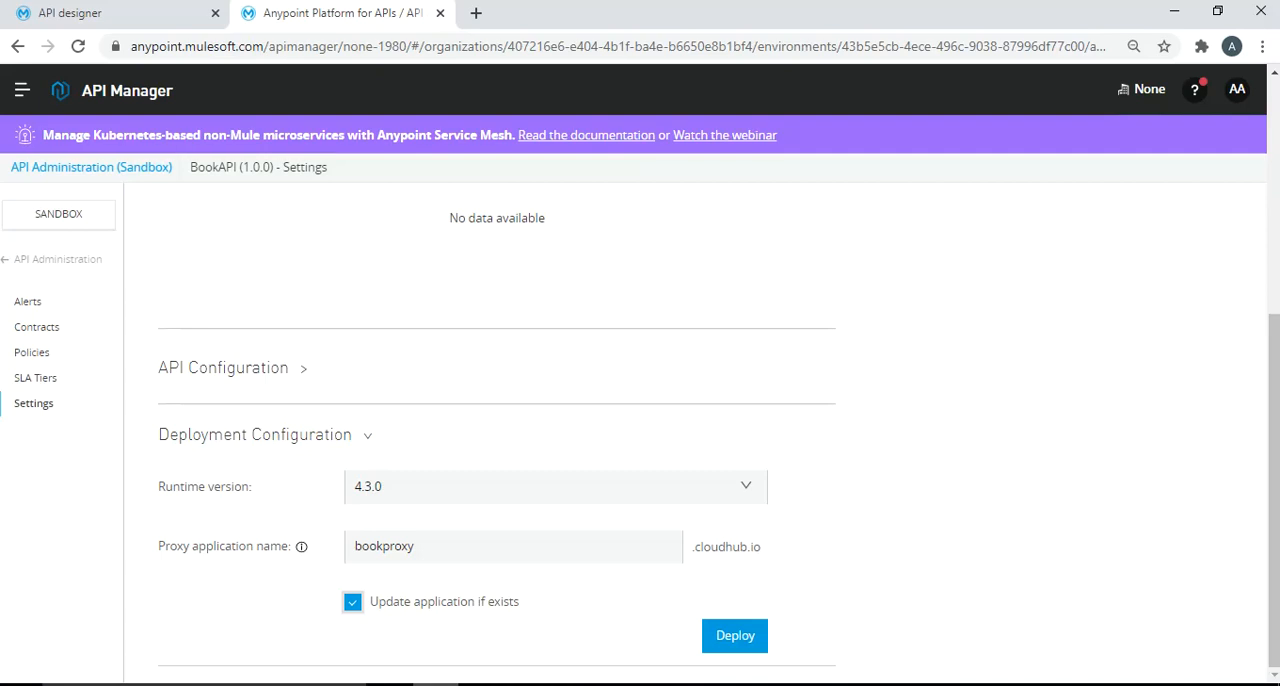
left_click(735, 636)
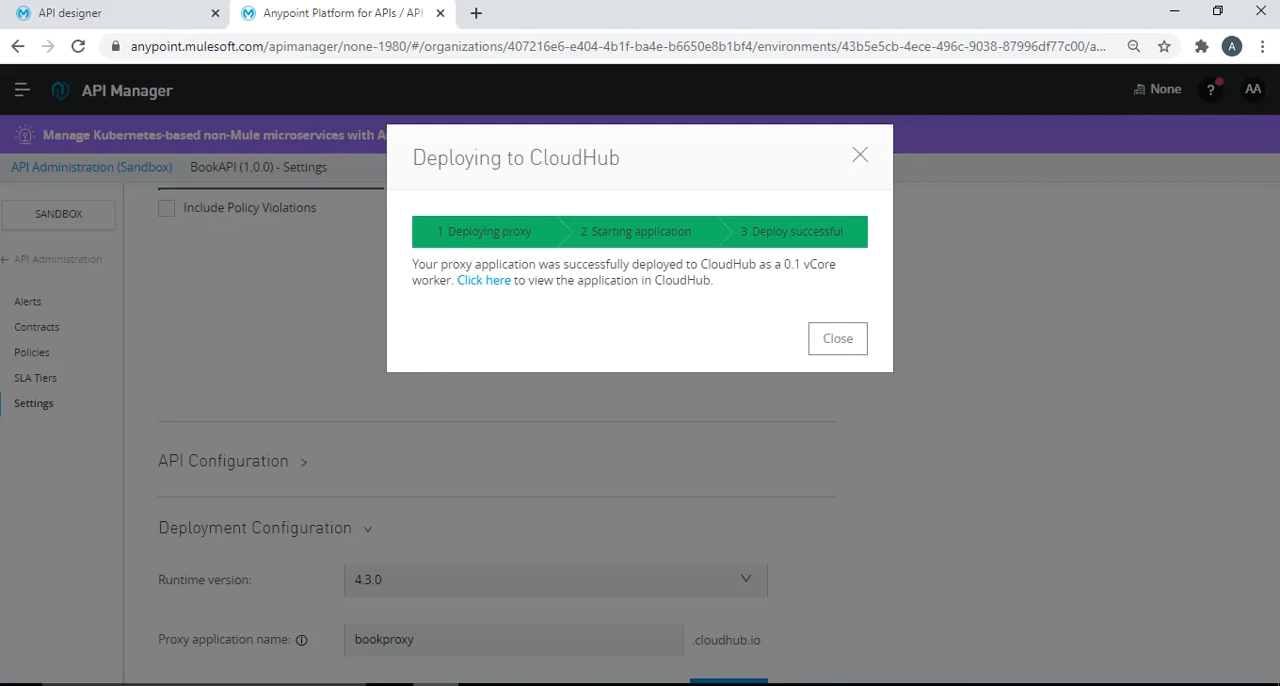
left_click(837, 338)
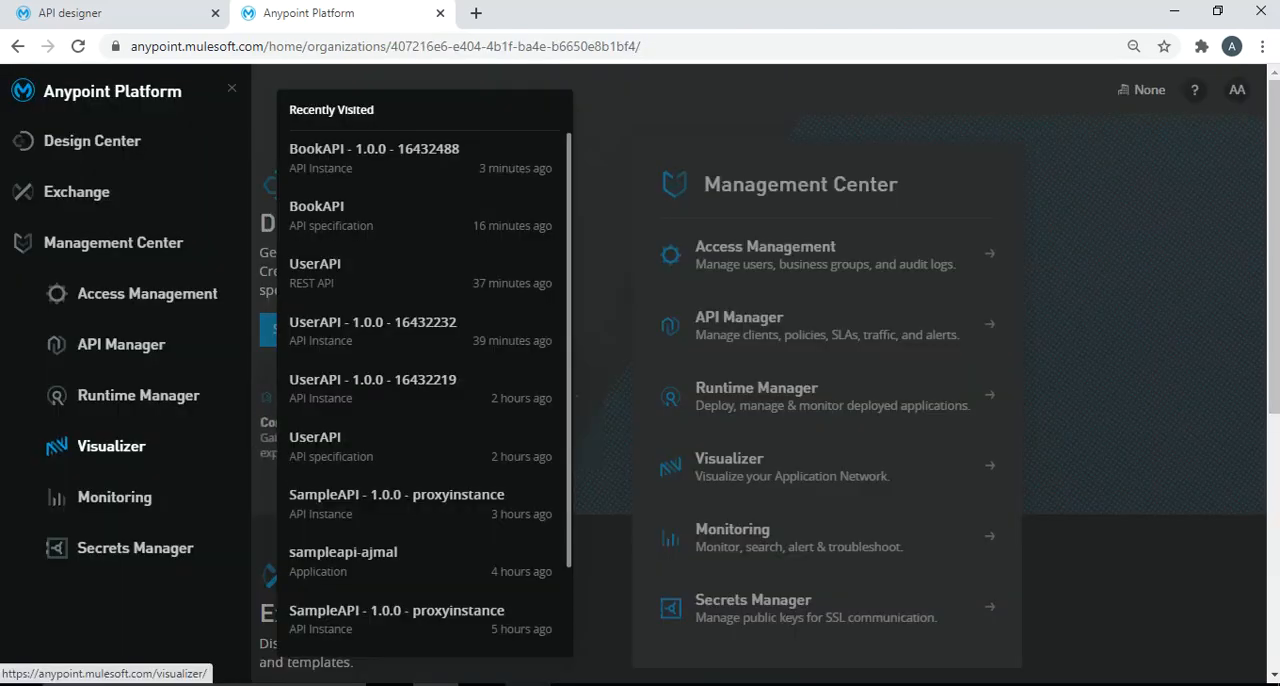
- Switch to Runtime Manager, open the bookproxy application, and copy its domain
left_click(138, 395)
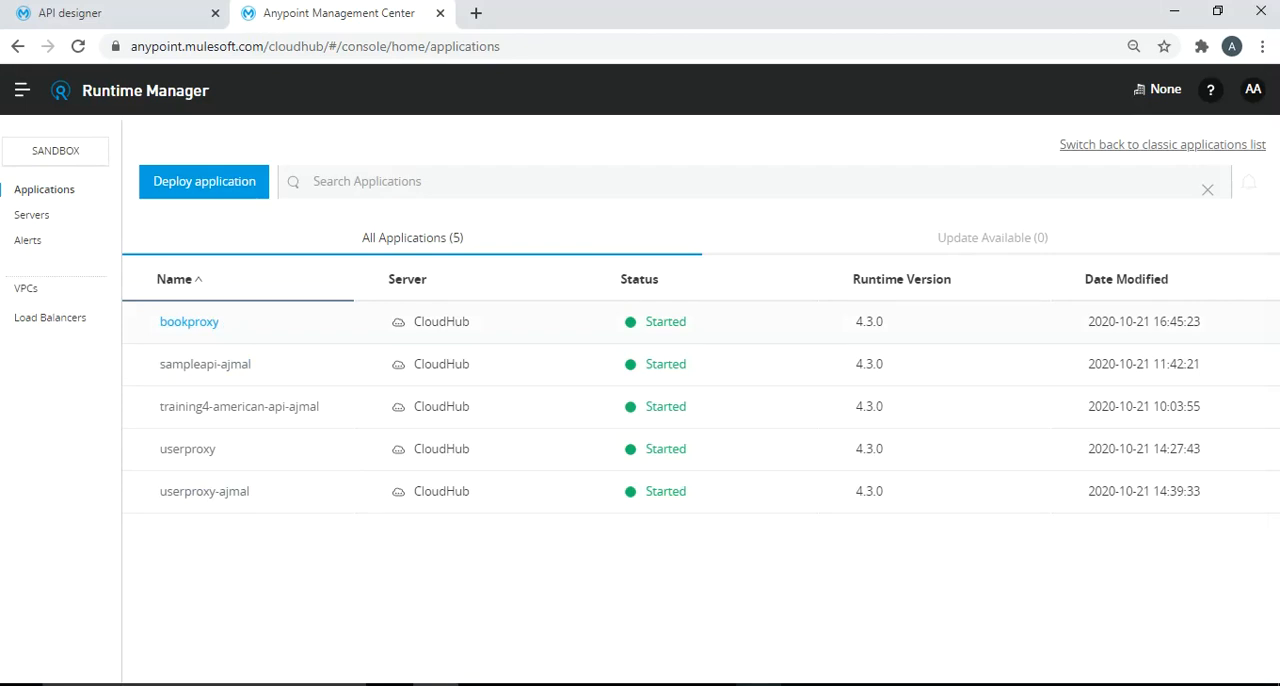
left_click(189, 321)
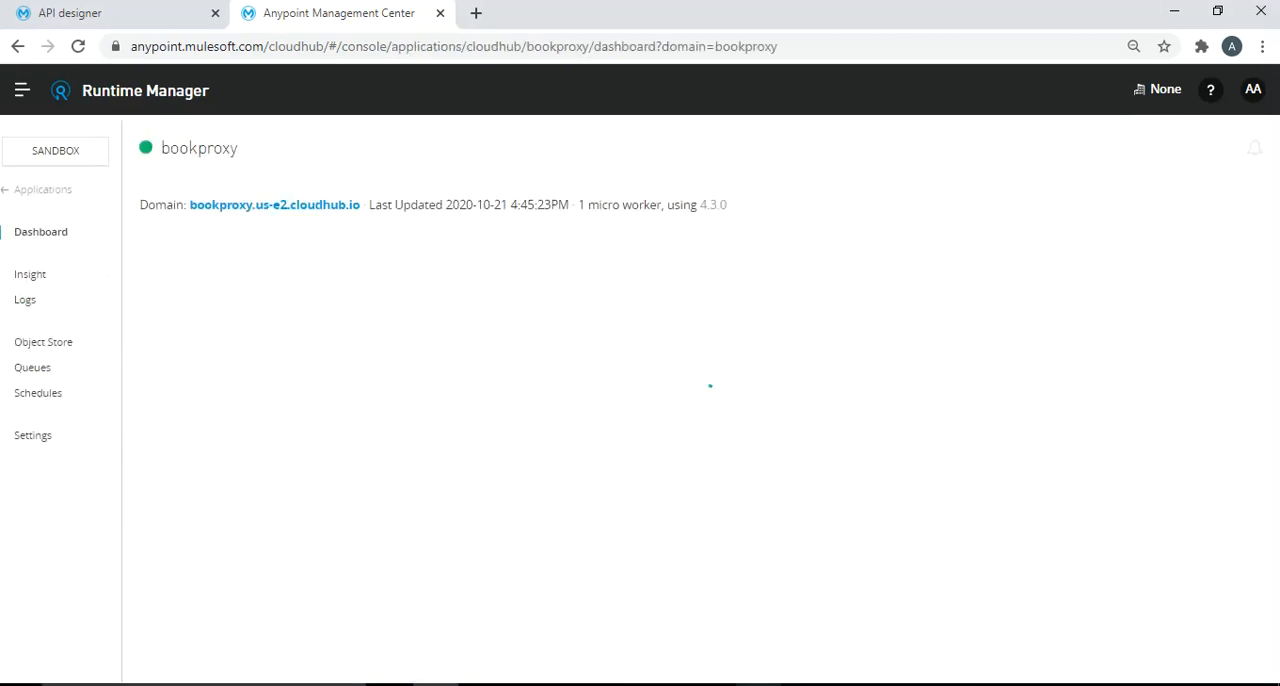
left_click_drag(363, 205, 189, 205)
key("ctrl+c")
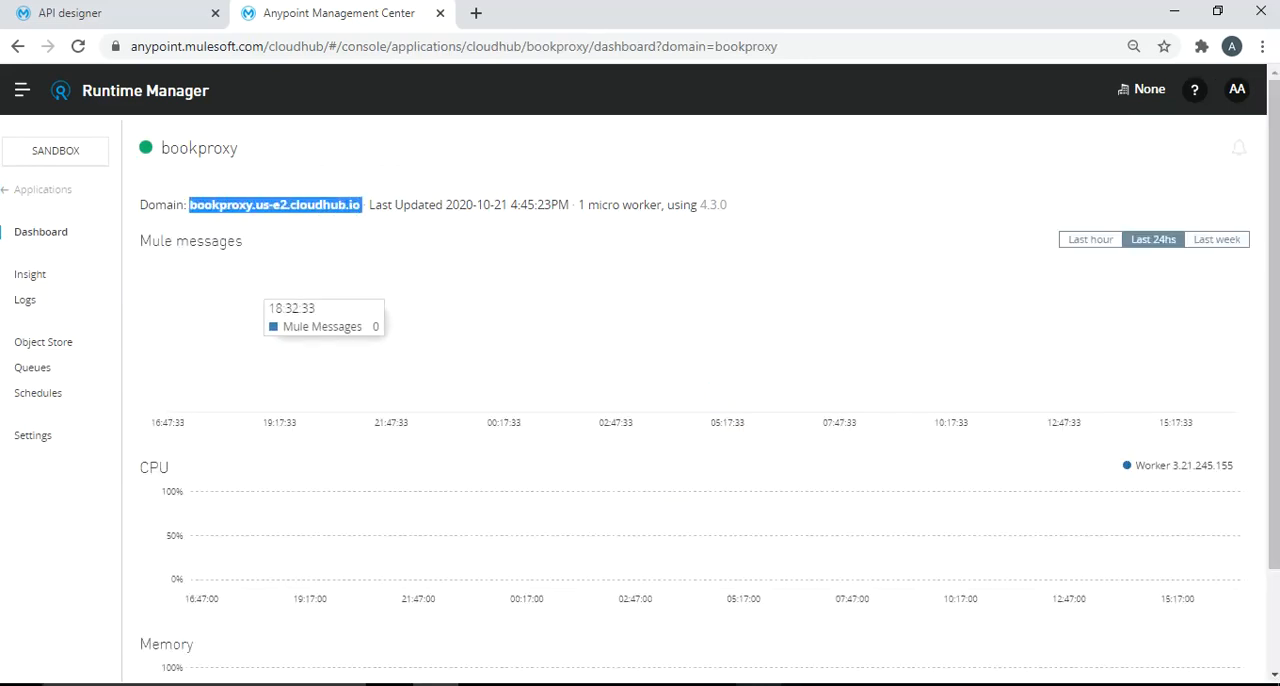
- Switch to Firefox and test the deployed proxy by requesting bookproxy.us-e2.cloudhub.io/book?bookid=2
key("alt+Tab")
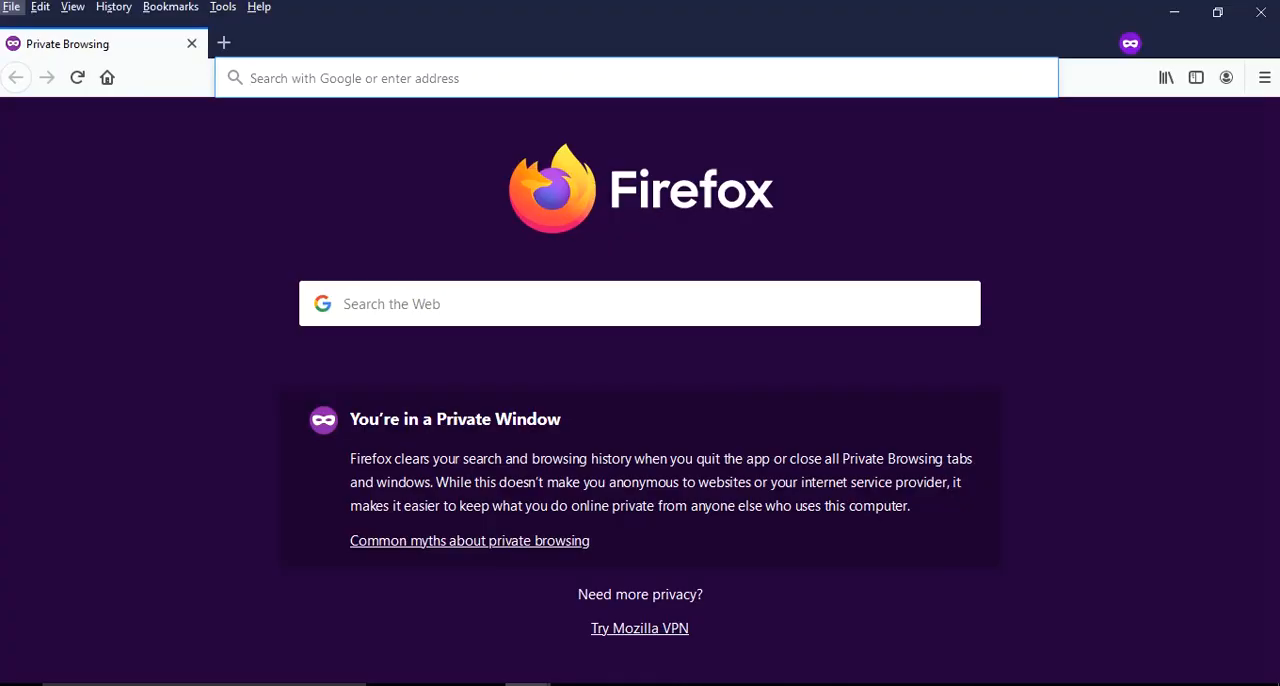
key("alt")
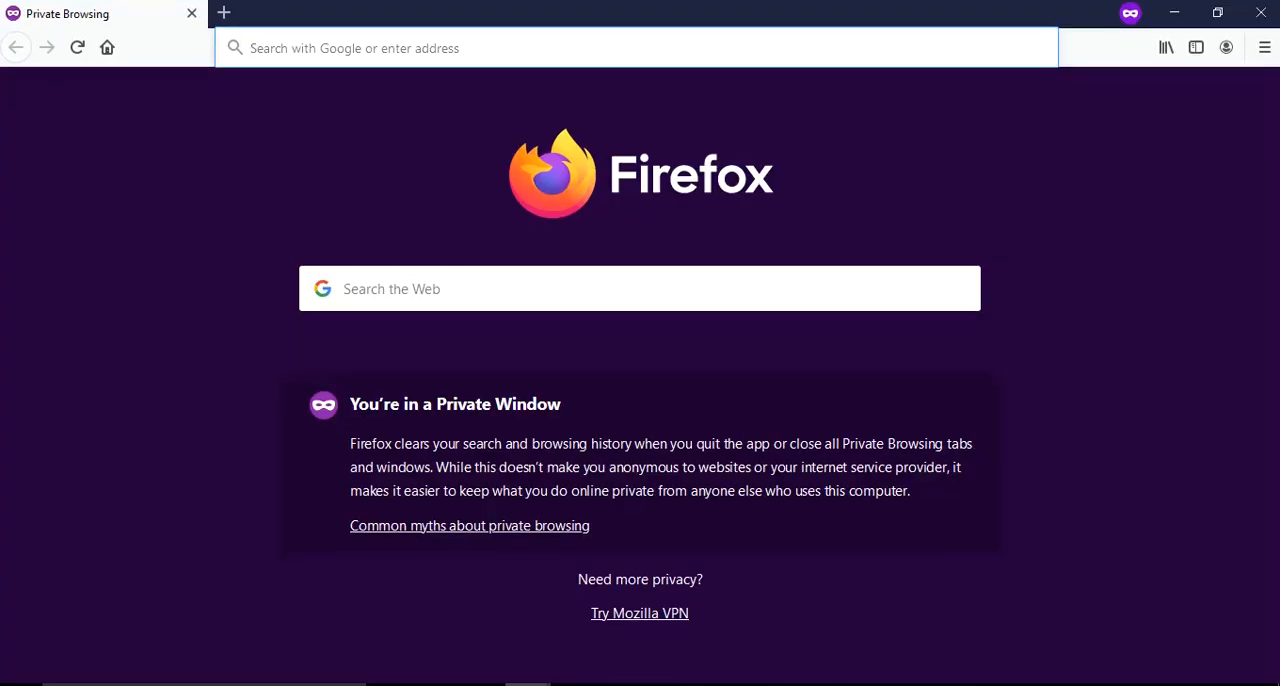
key("ctrl+v")
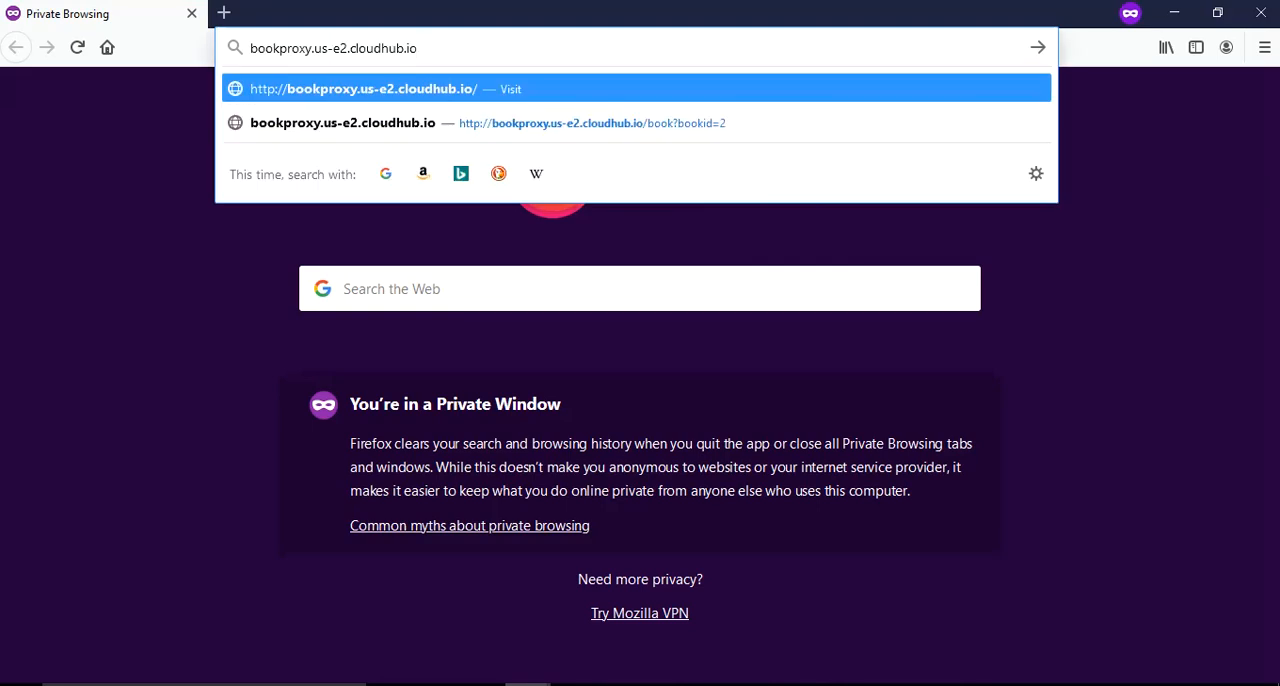
type("/book?book")
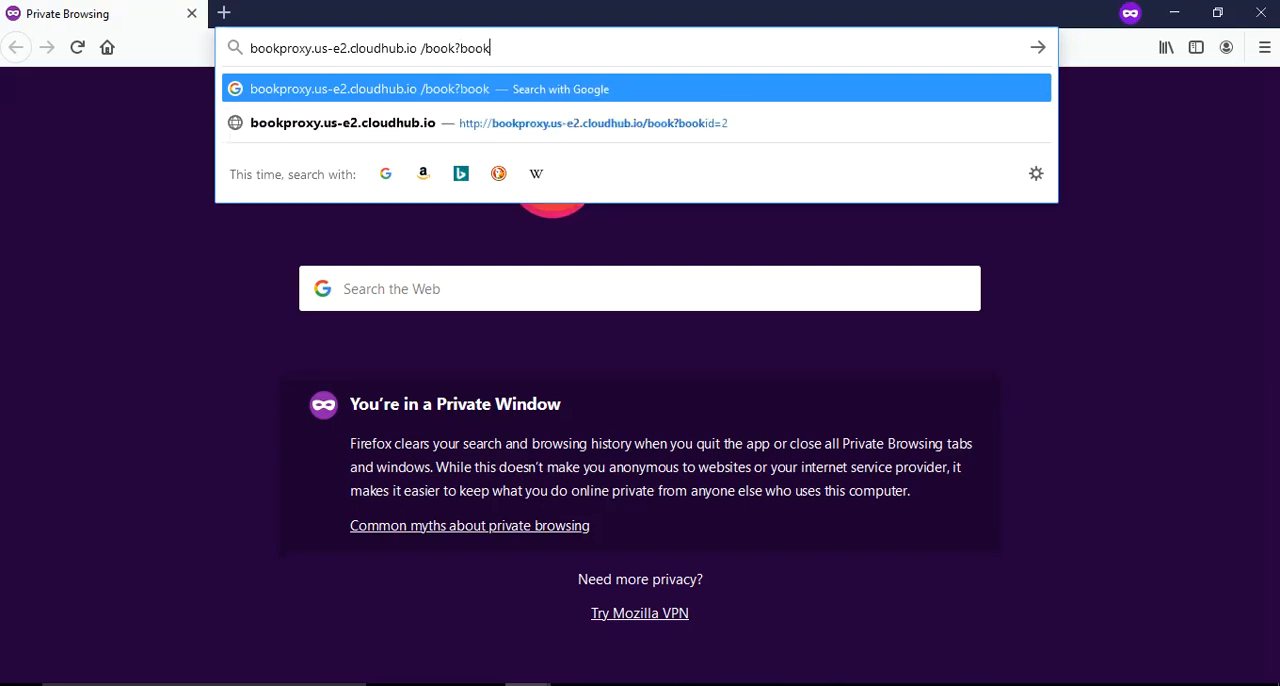
type("id=200")
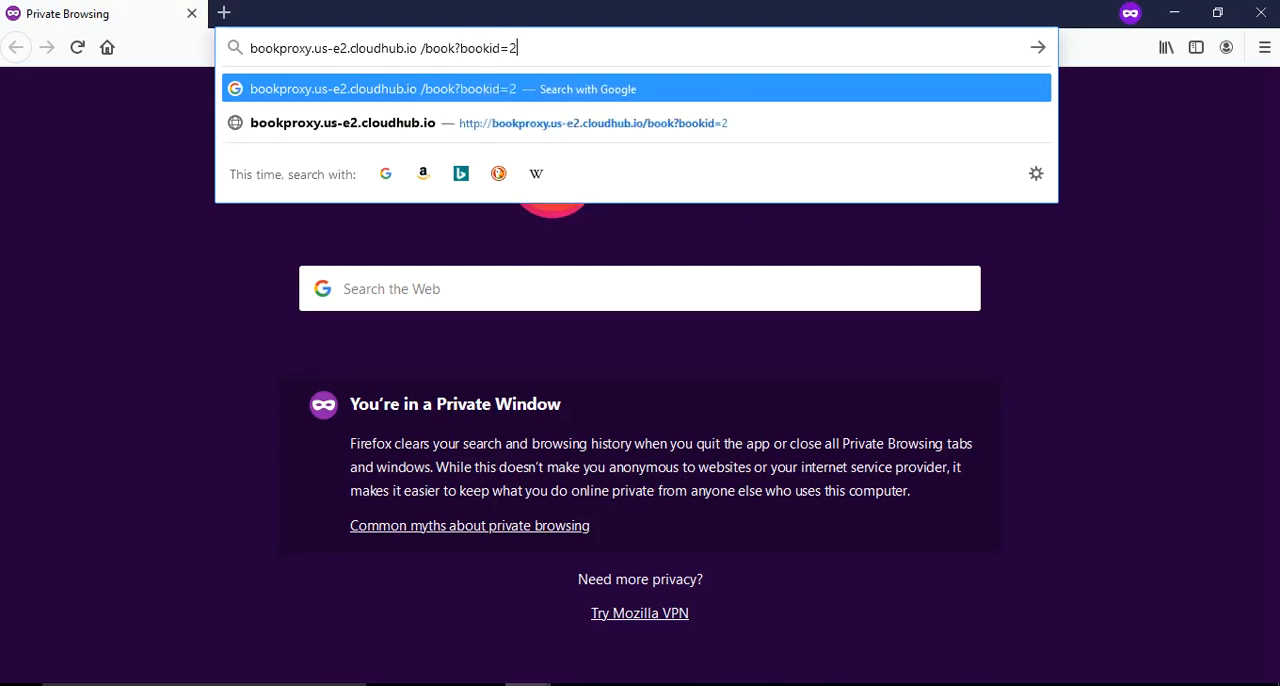
key("Return")
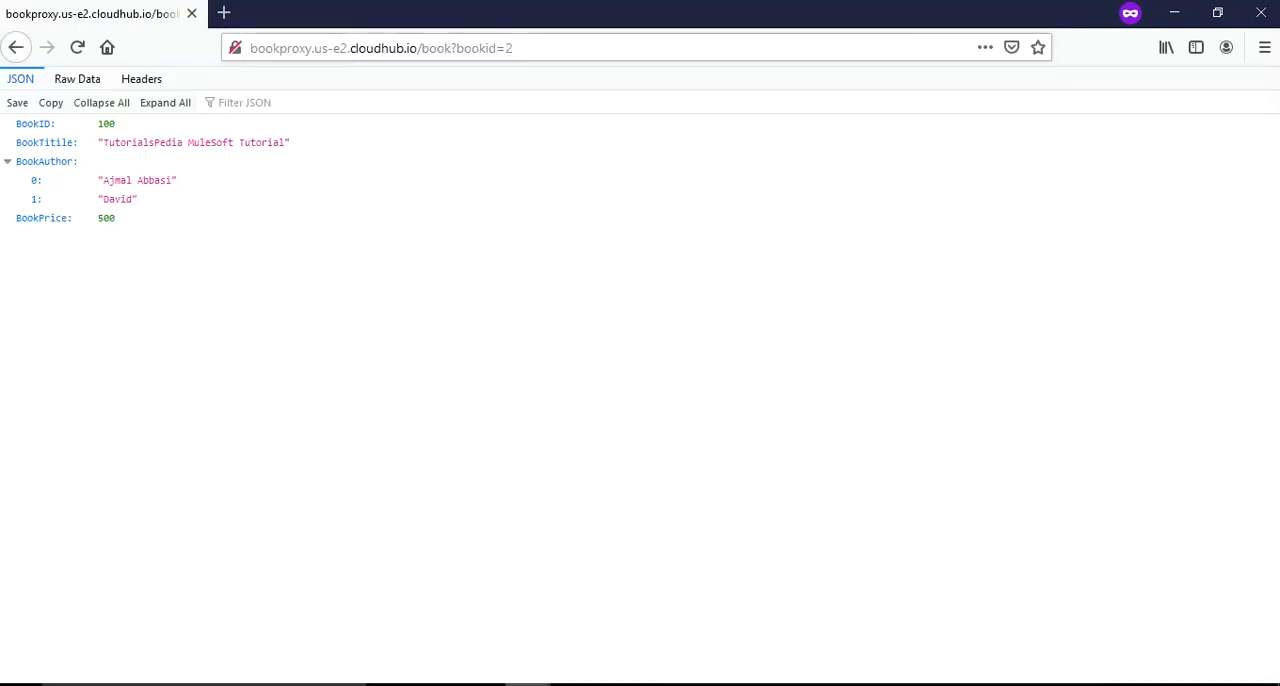
left_click(516, 48)
left_click(516, 48)
key("Return")
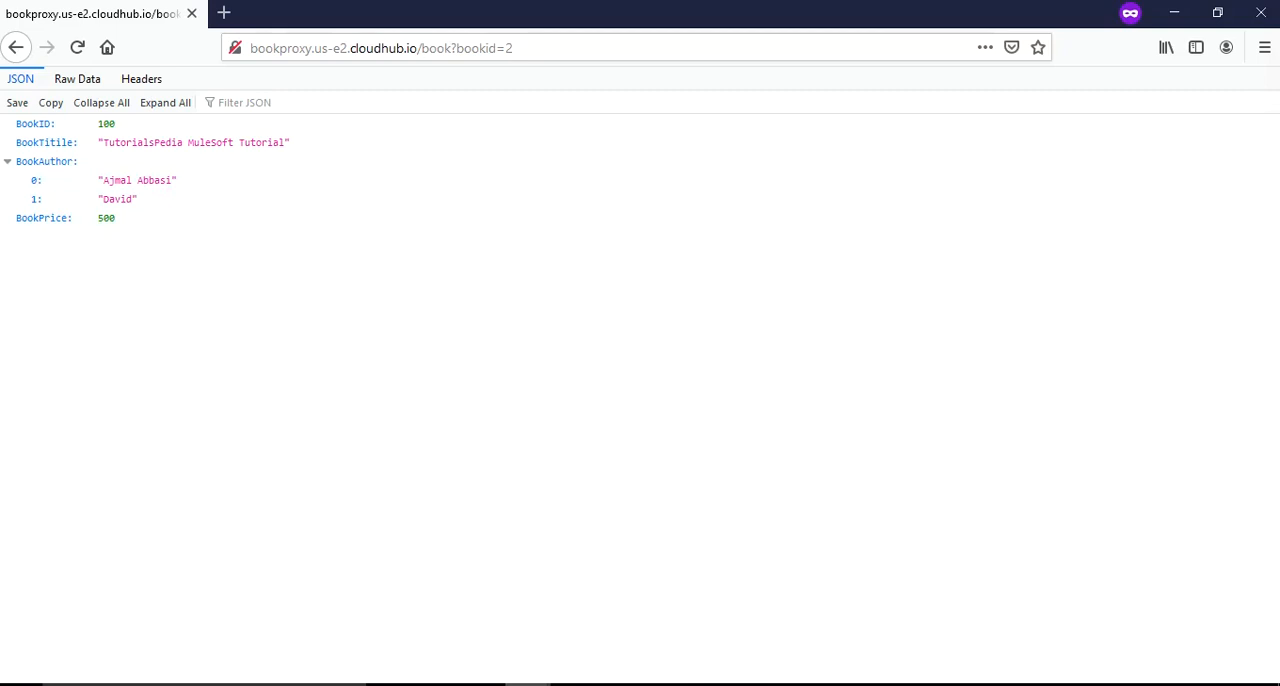
- Return to API Manager, open the active BookAPI 1.0.0 instance, and go to its policies
key("alt+Tab")
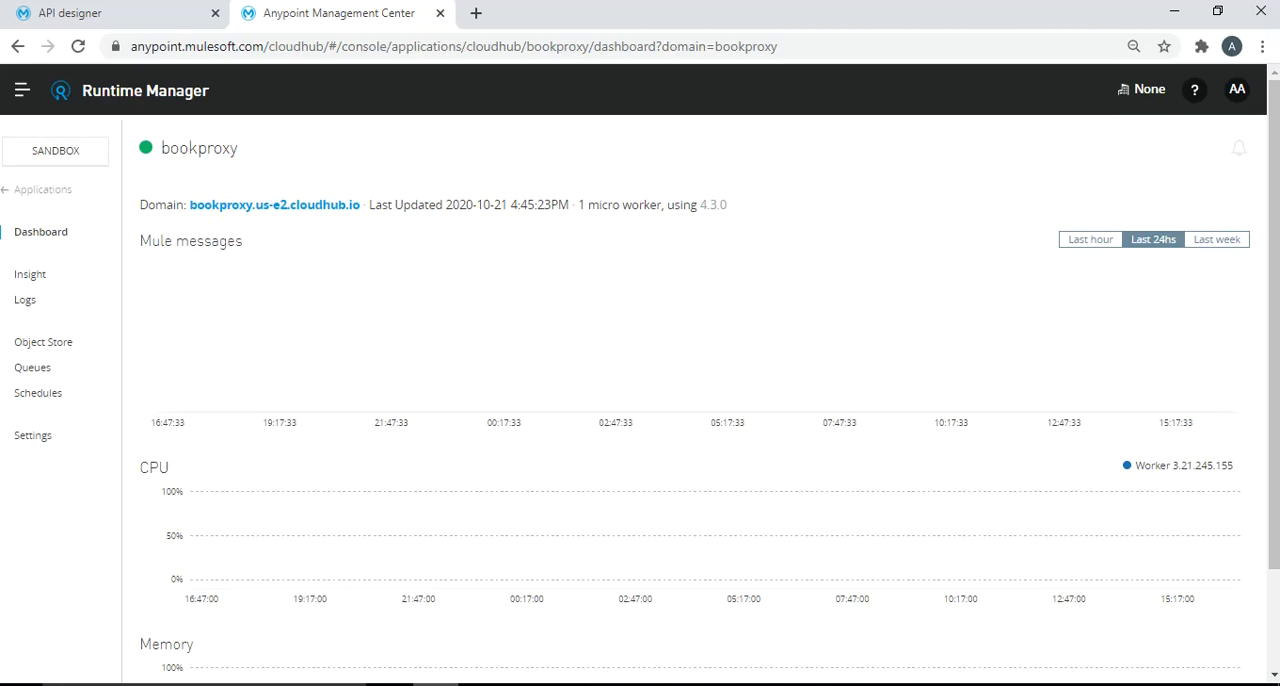
left_click(22, 90)
left_click(121, 344)
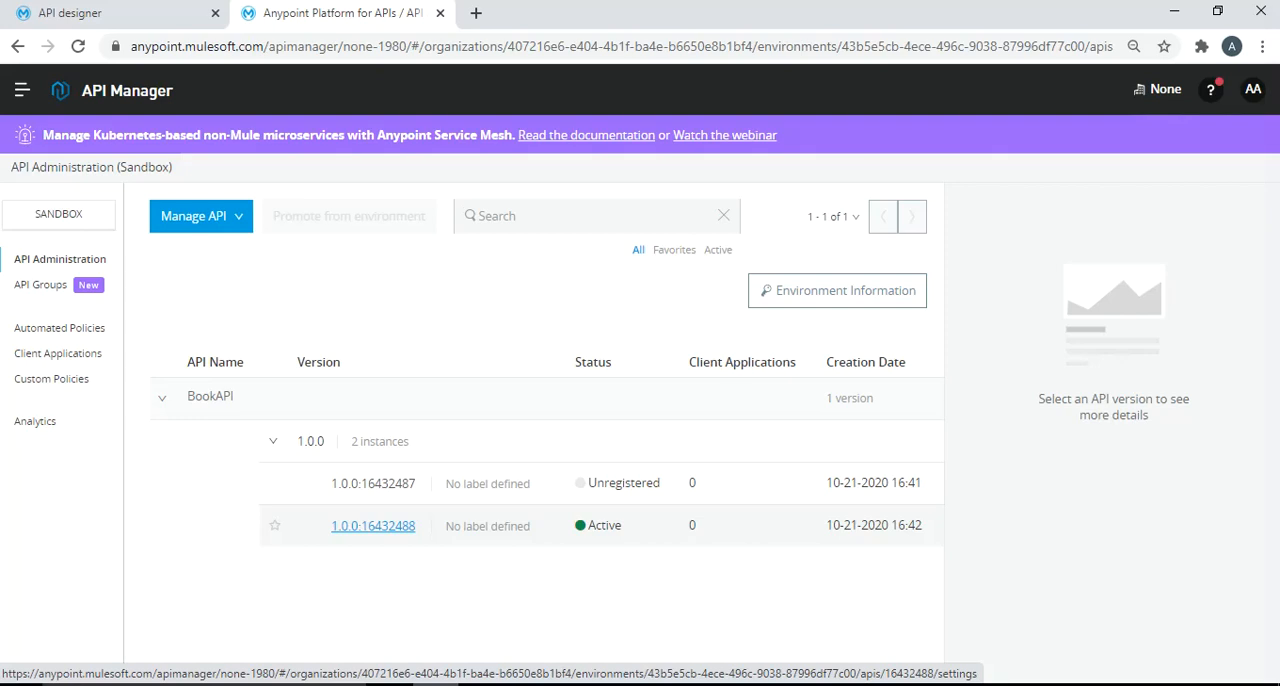
left_click(373, 525)
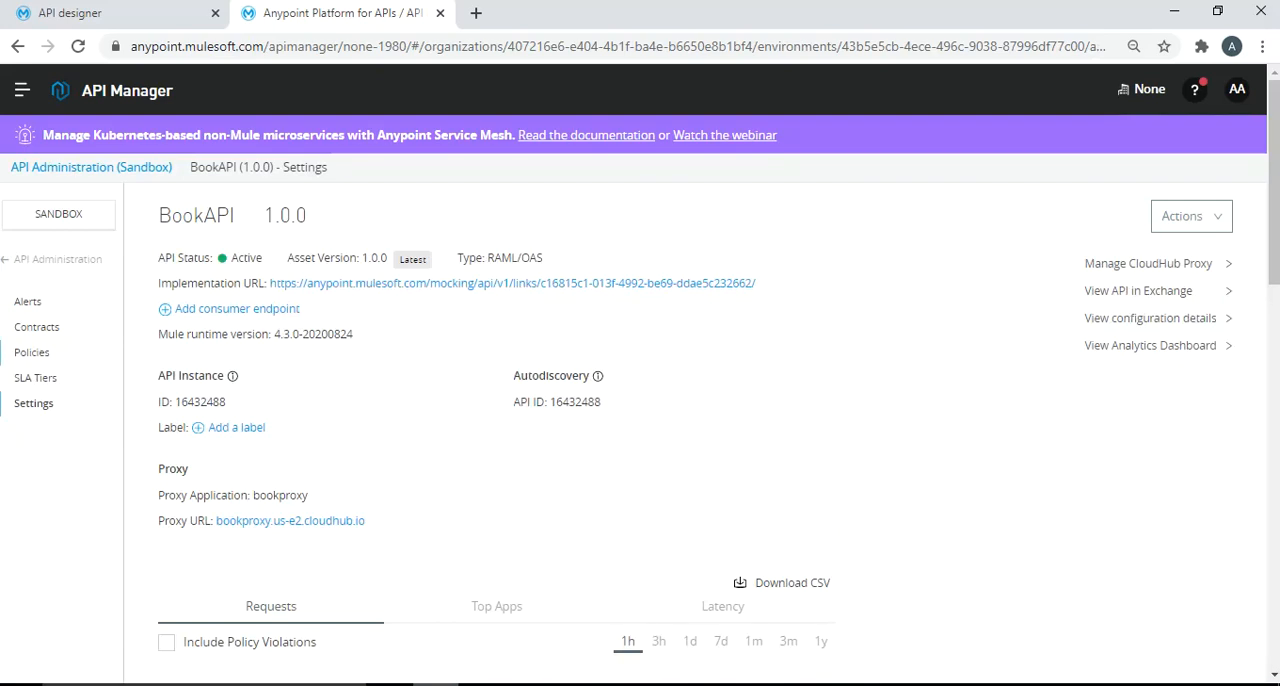
left_click(32, 353)
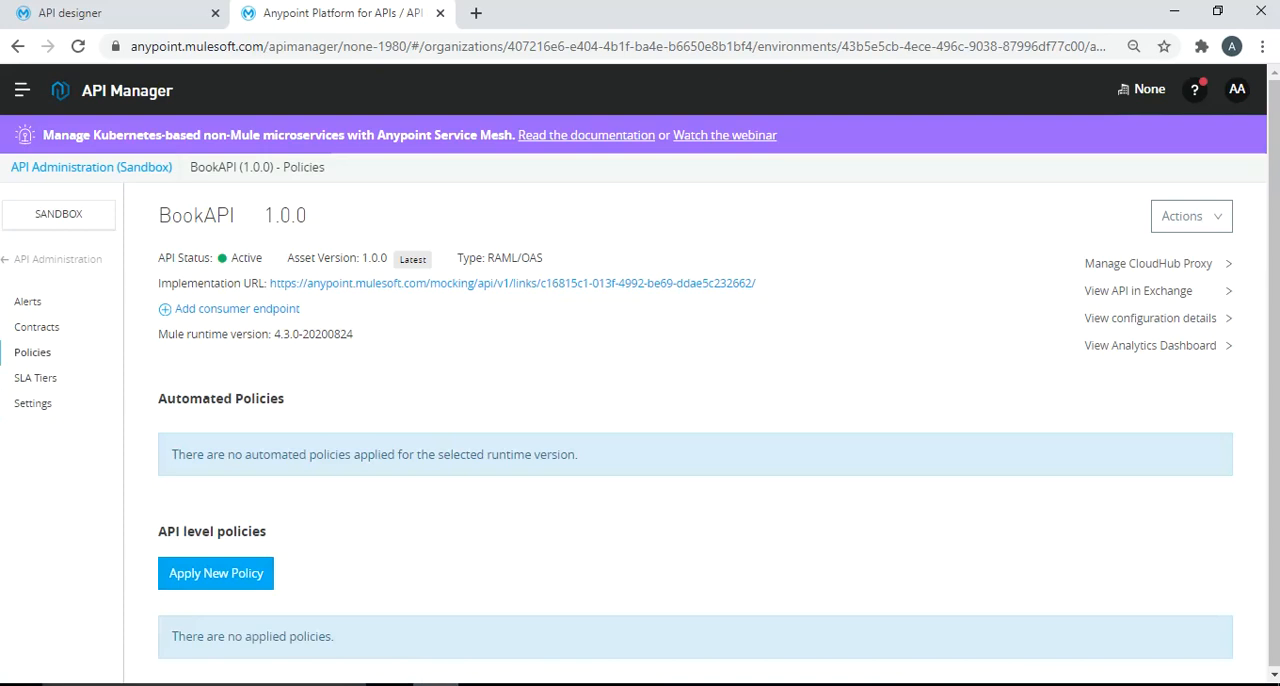
- Start a new API-level policy for BookAPI, choosing Rate limiting version 1.3.4 from the Quality of service category, and open its configuration
left_click(216, 573)
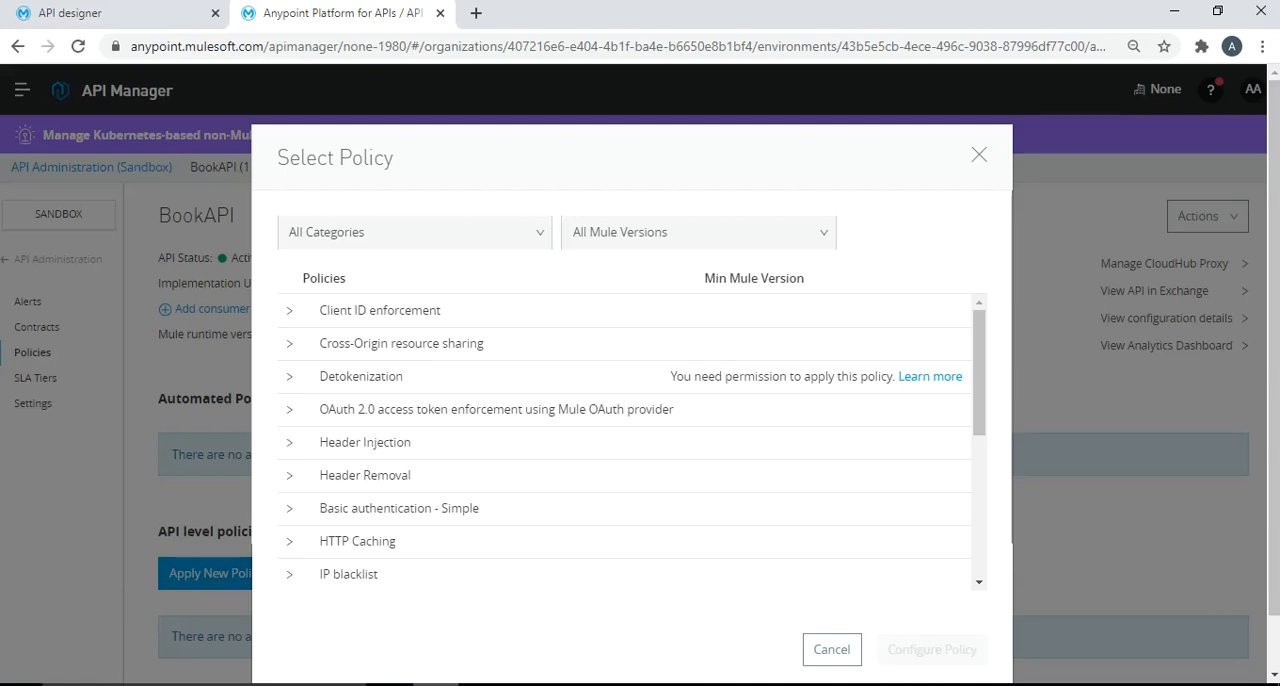
left_click(415, 232)
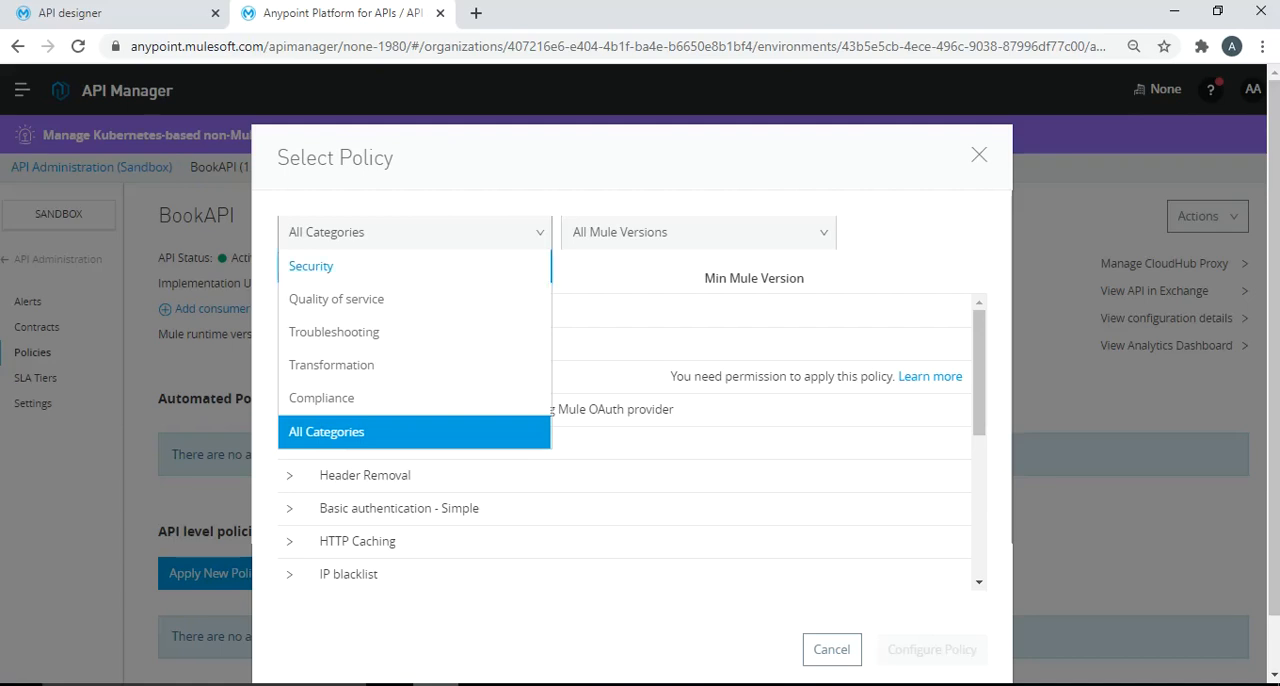
left_click(311, 266)
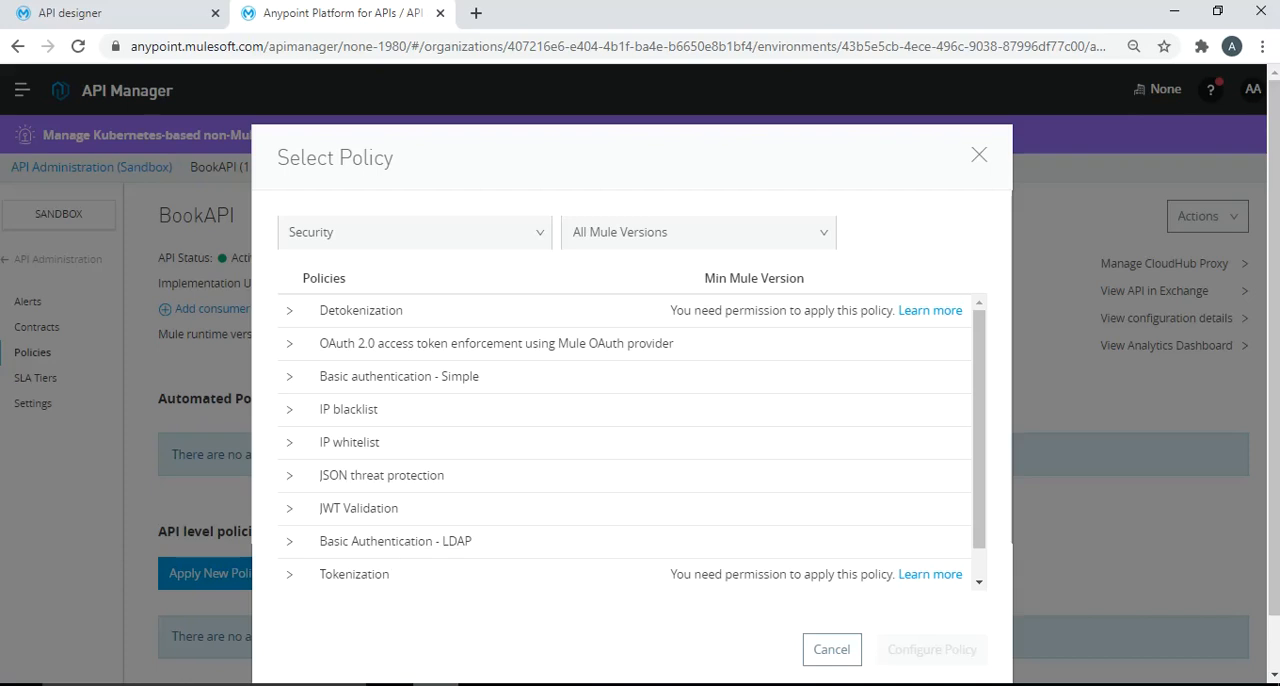
left_click(414, 232)
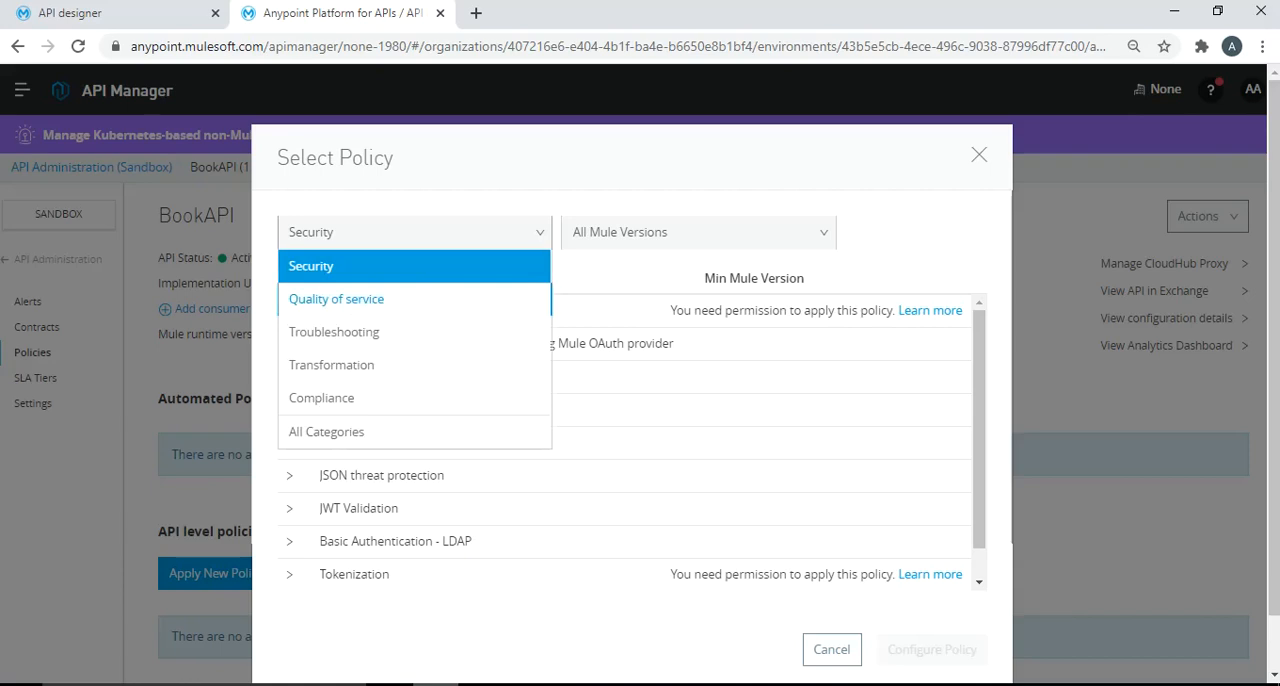
left_click(336, 299)
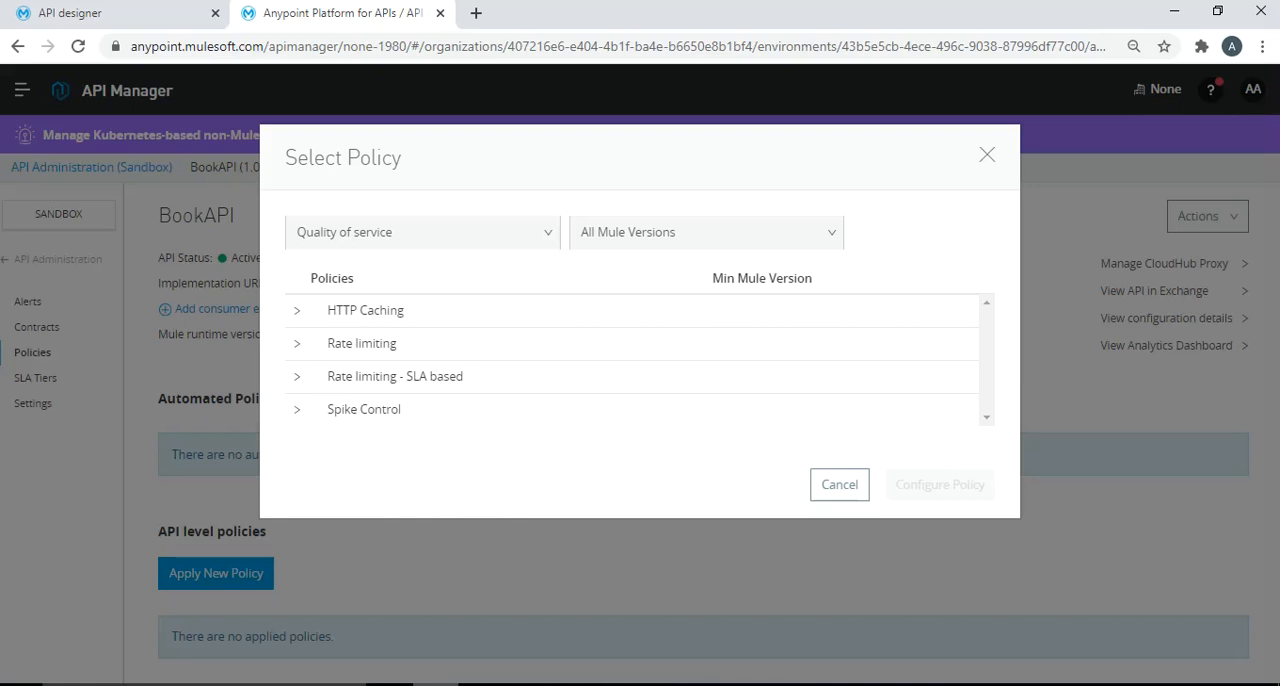
left_click(297, 344)
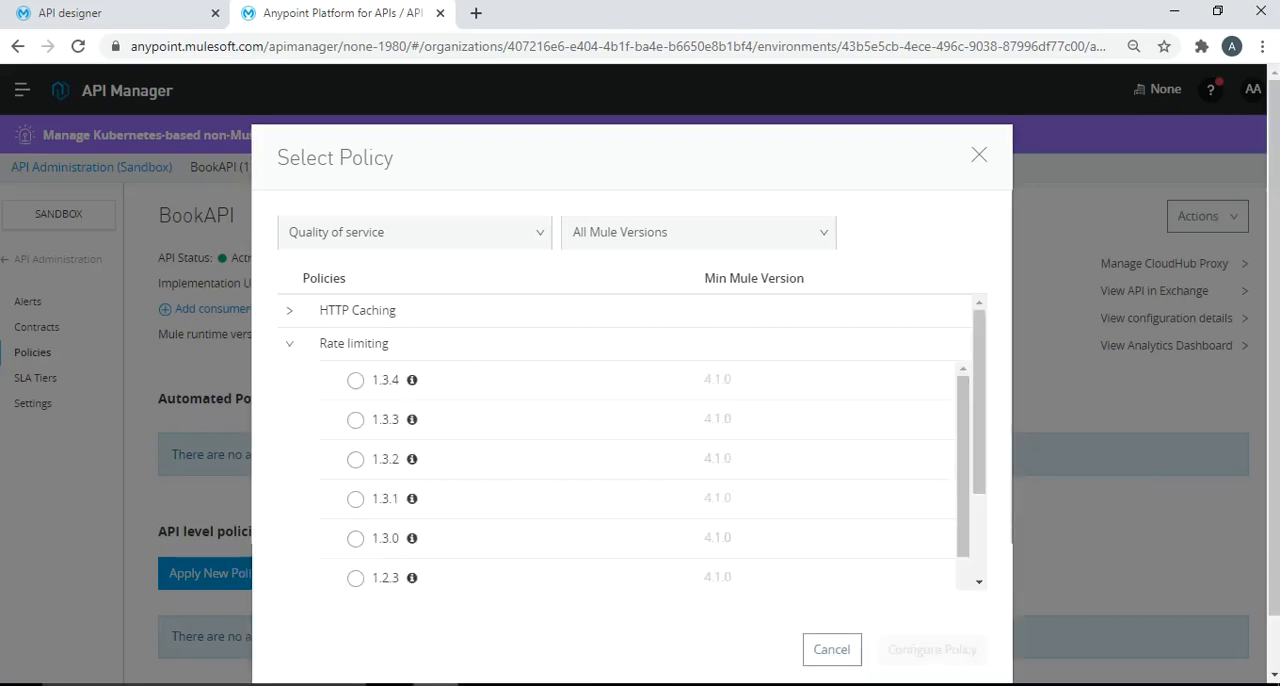
left_click(355, 380)
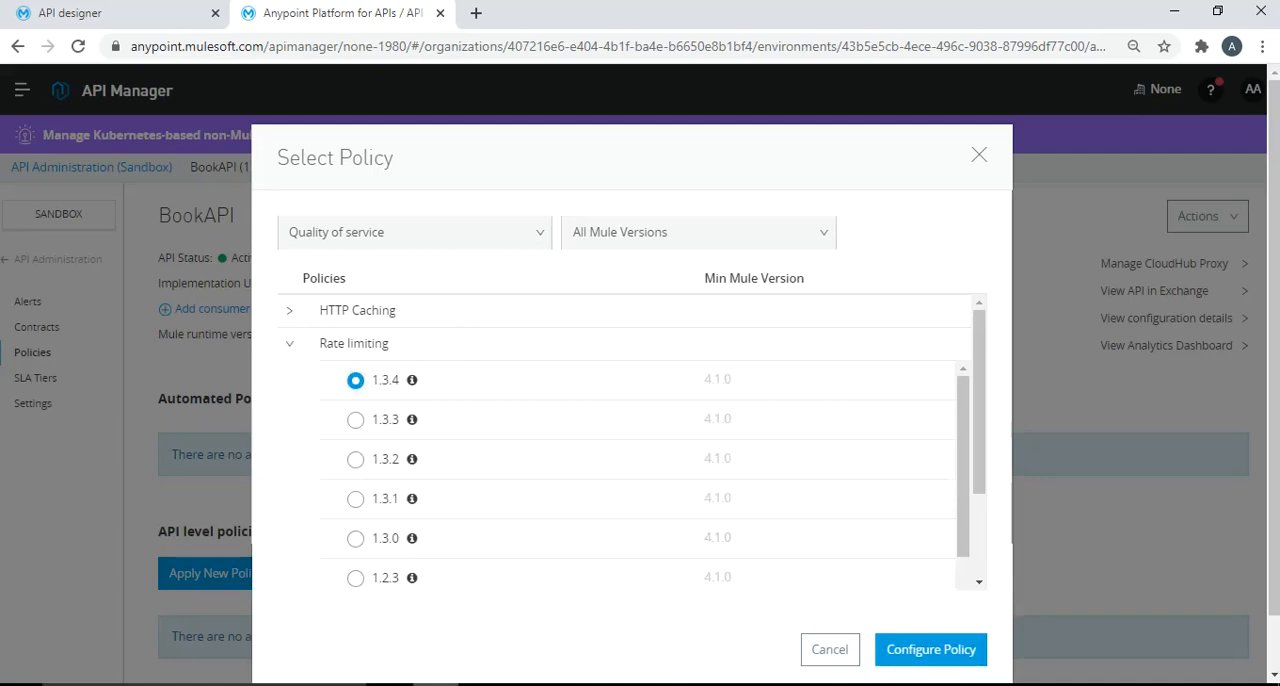
mouse_move(411, 380)
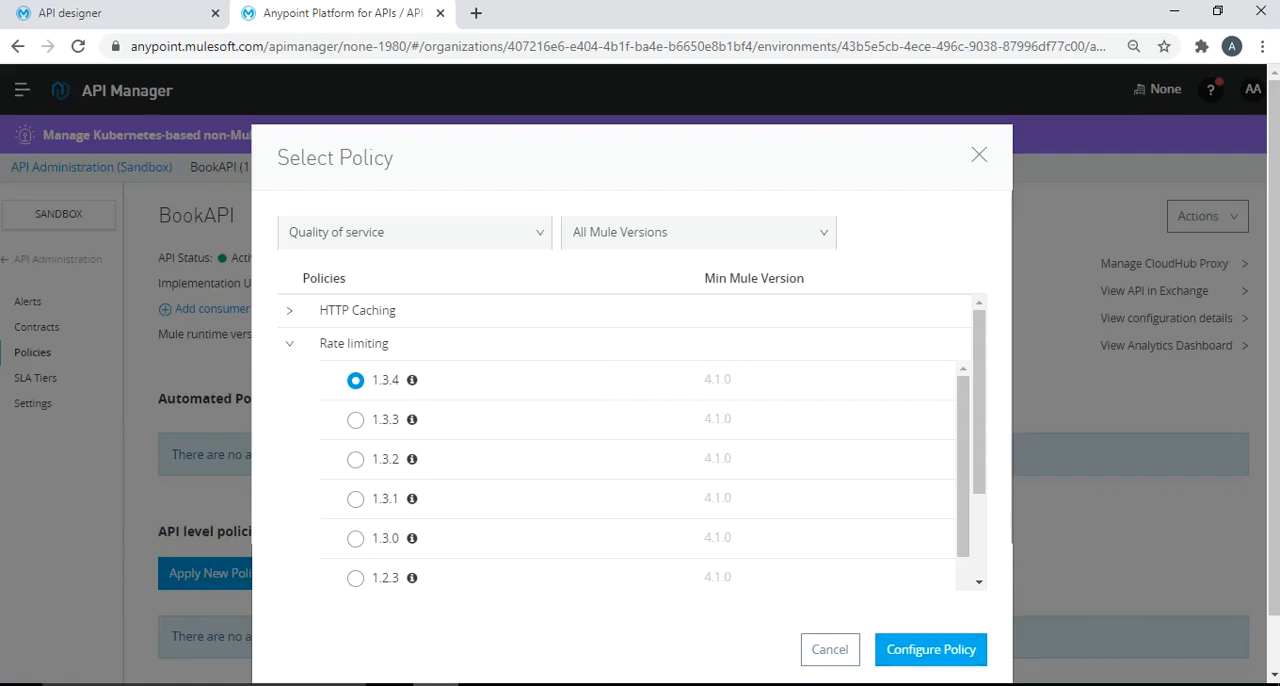
left_click(931, 649)
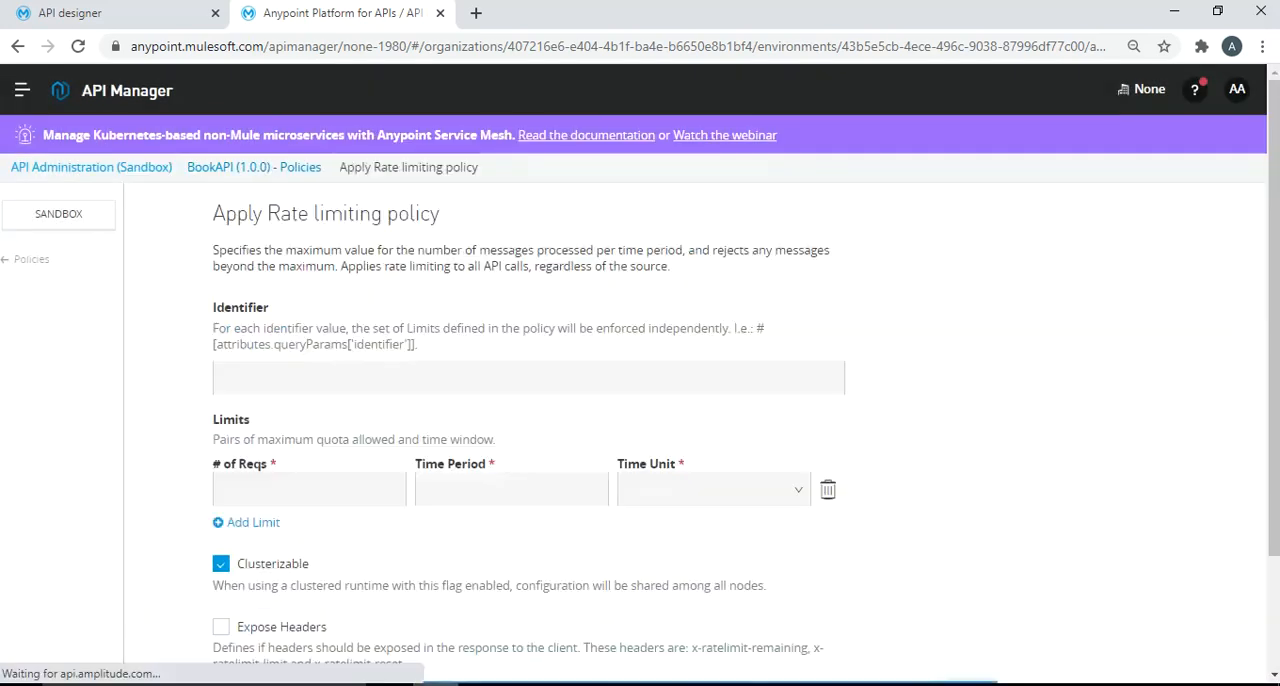
- Set the rate limit to 2 requests per time period of 1 minute
left_click(309, 490)
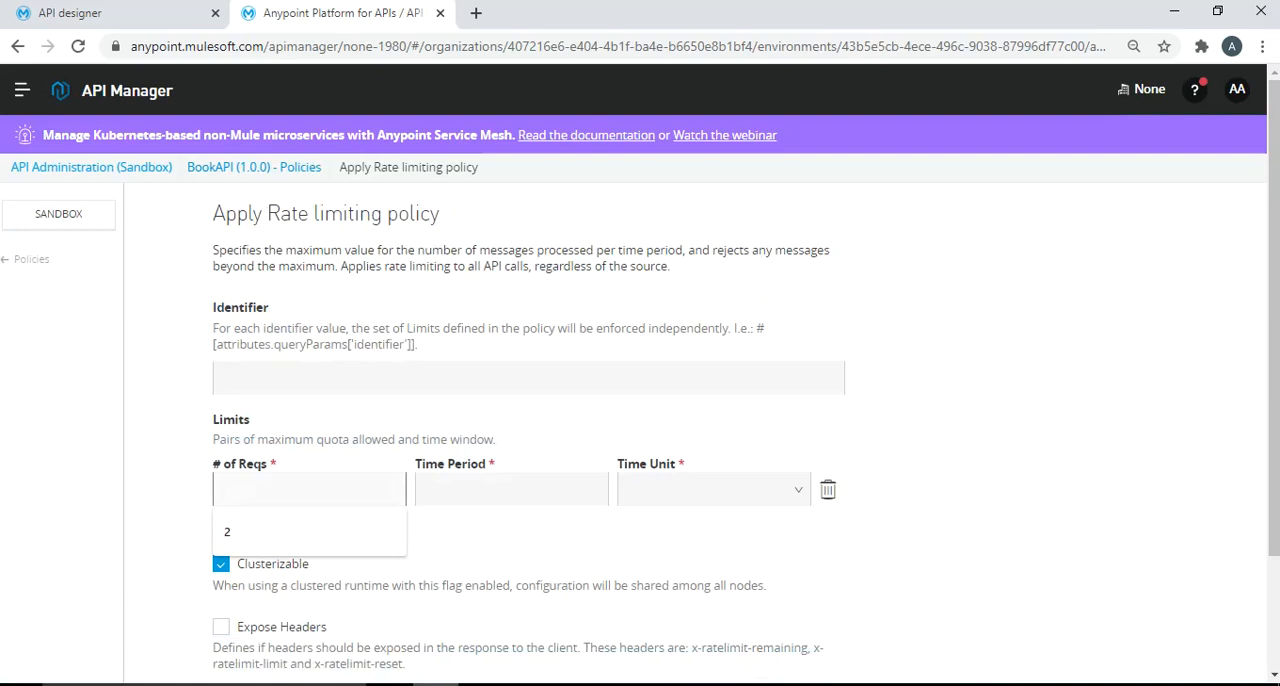
type("2")
key("Tab")
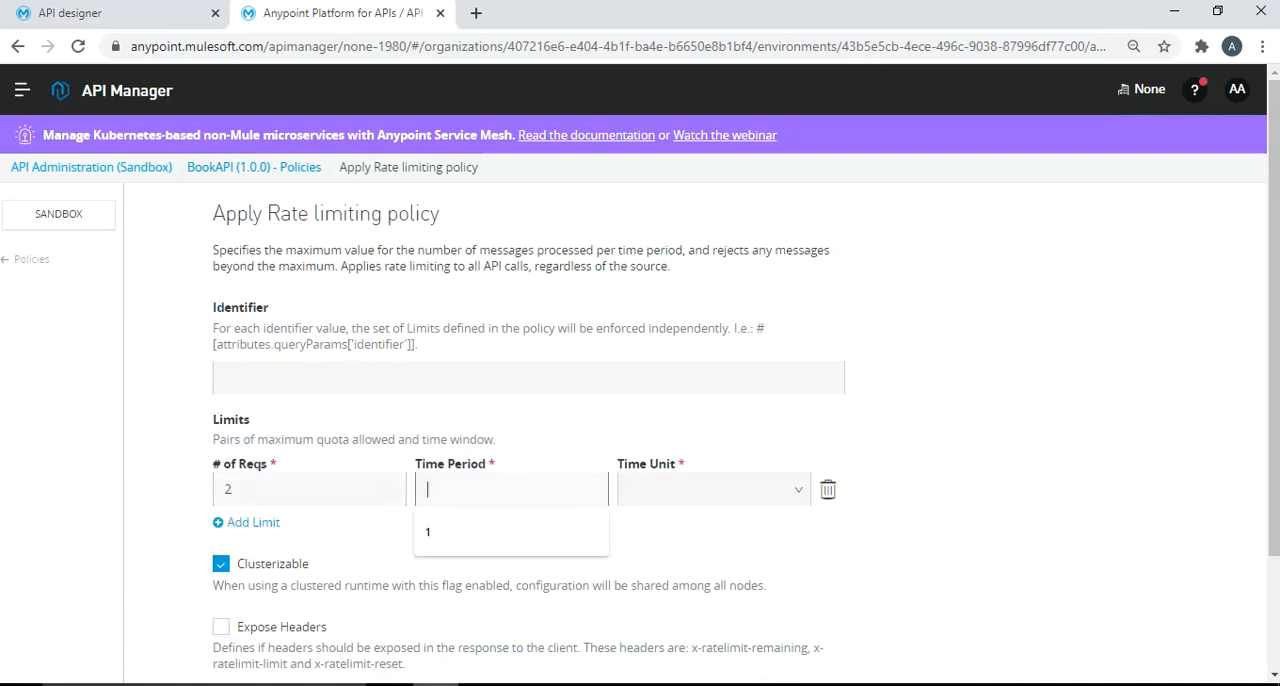
type("1")
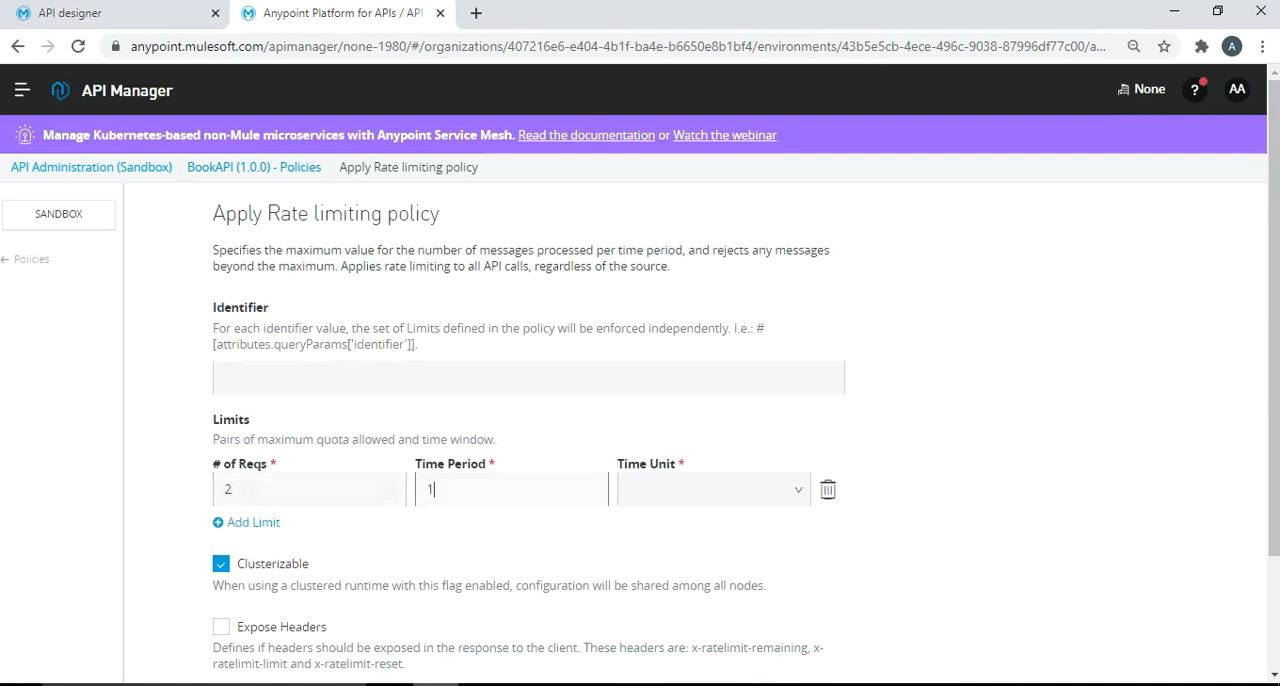
key("Tab")
key("Down")
key("Down")
key("Down")
key("Return")
key("Down")
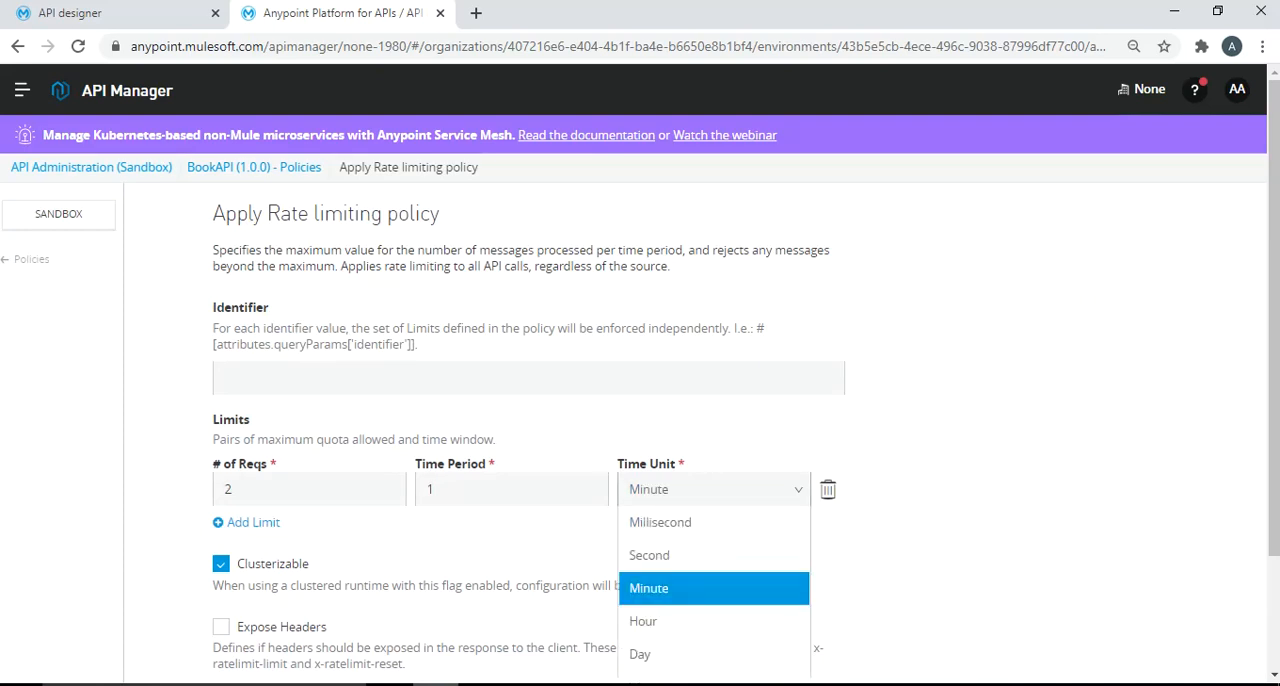
key("Return")
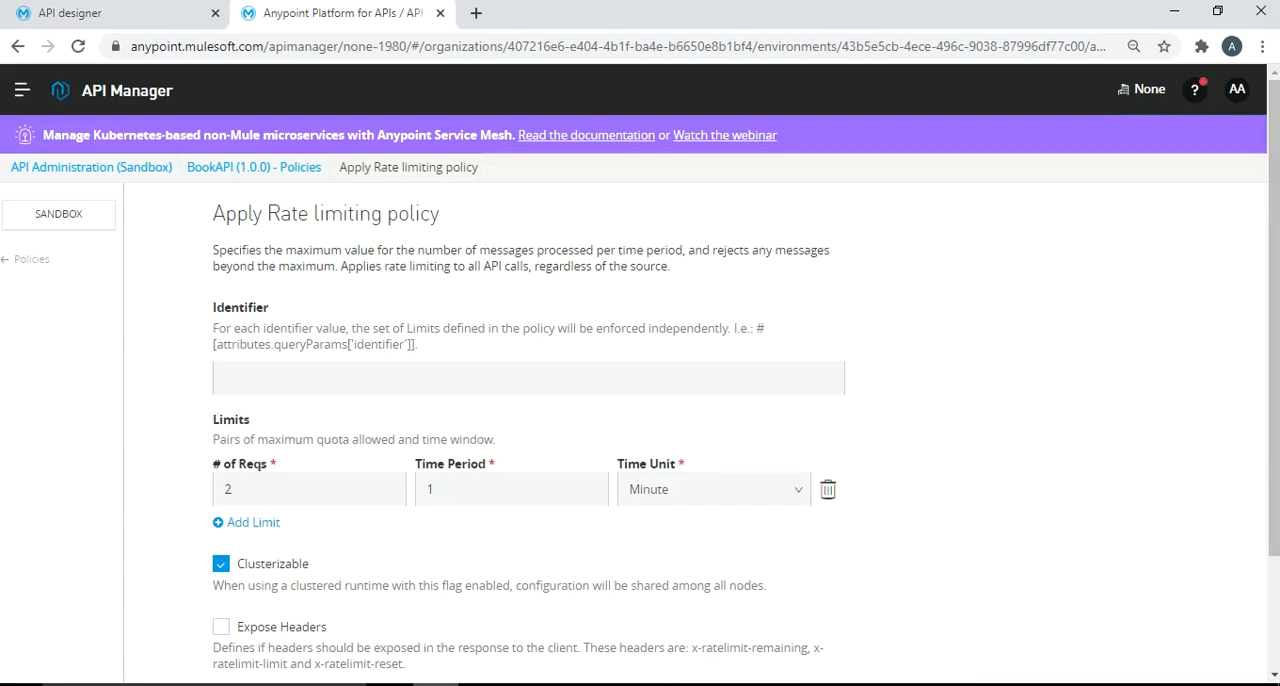
left_click(400, 378)
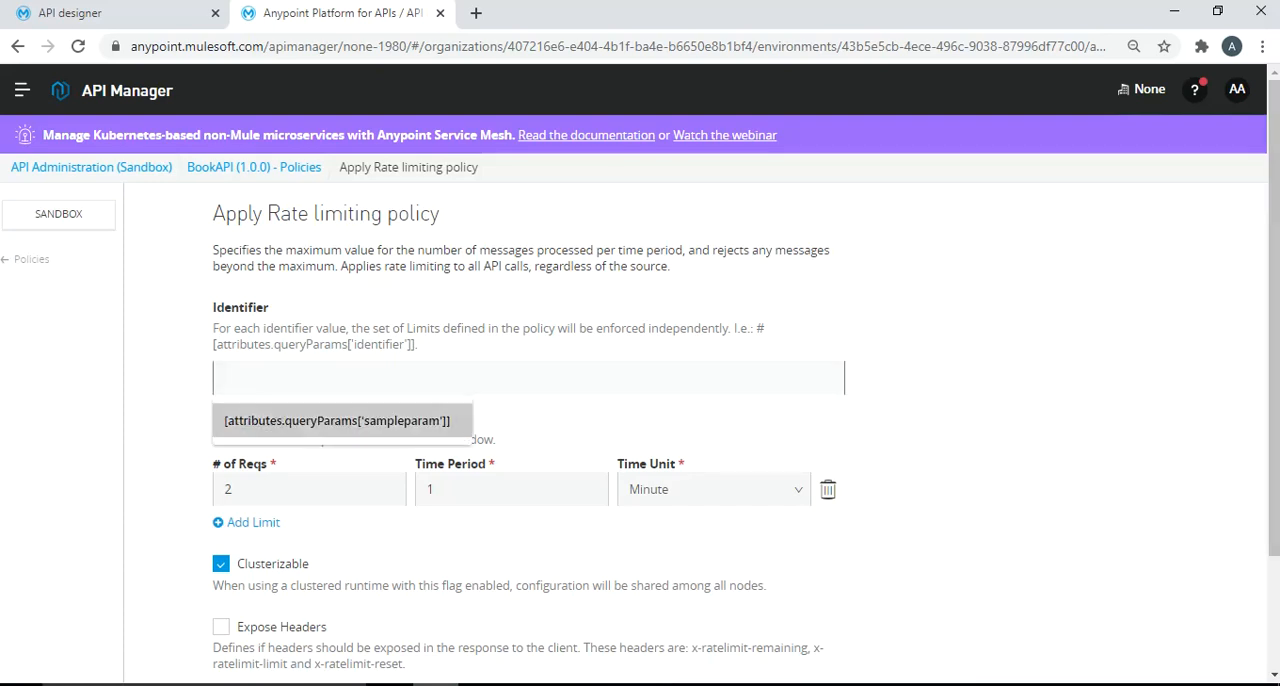
key("Escape")
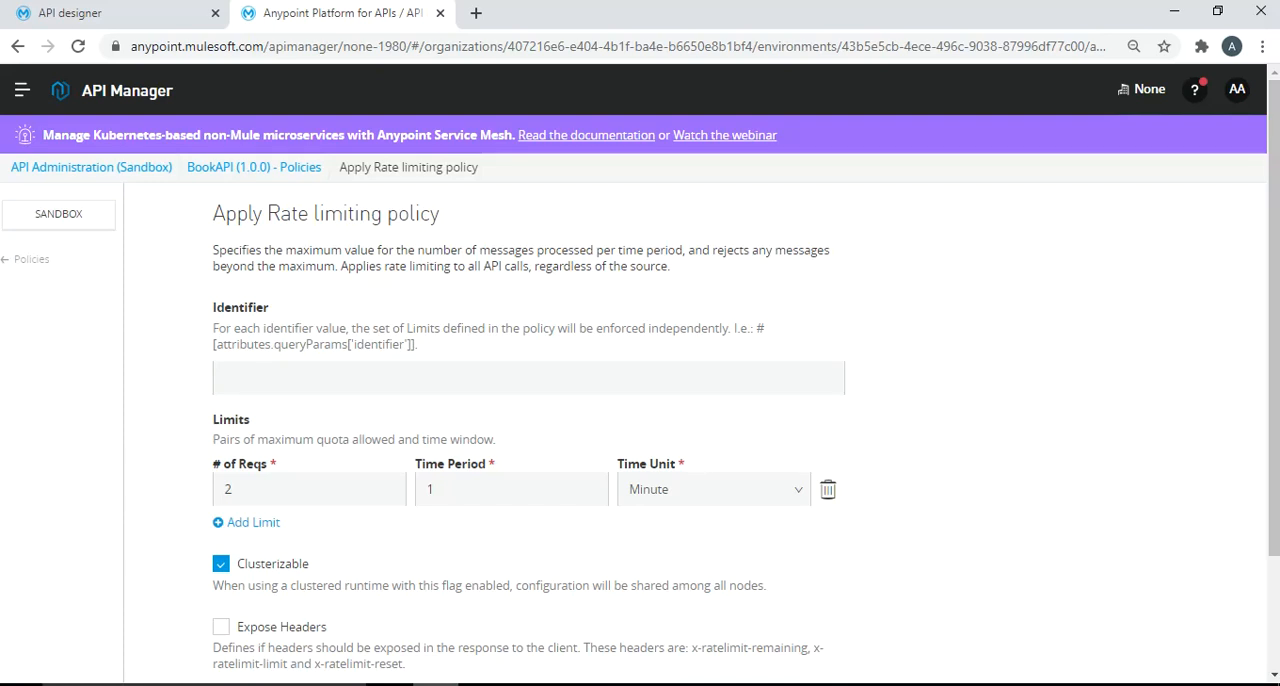
left_click(226, 378)
type("bookid")
key("BackSpace")
key("BackSpace")
key("BackSpace")
key("BackSpace")
key("BackSpace")
key("BackSpace")
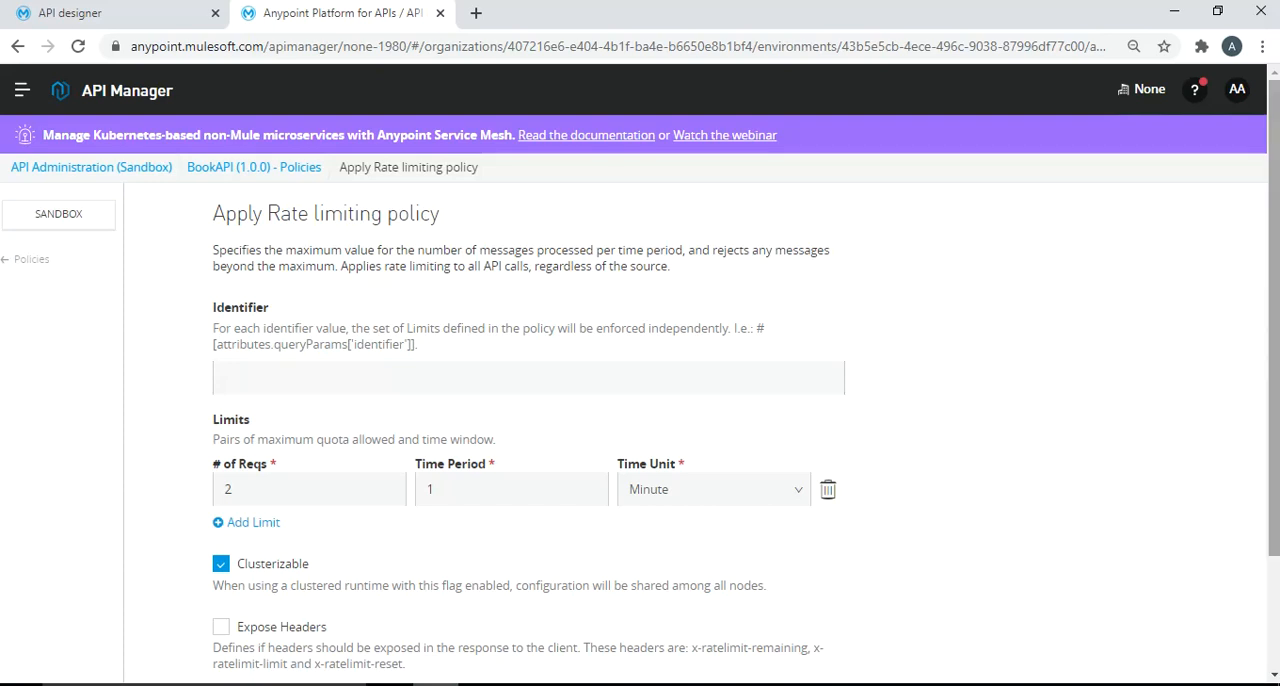
- Apply the rate limiting policy to all API methods and resources
scroll(640, 420, "down", 3)
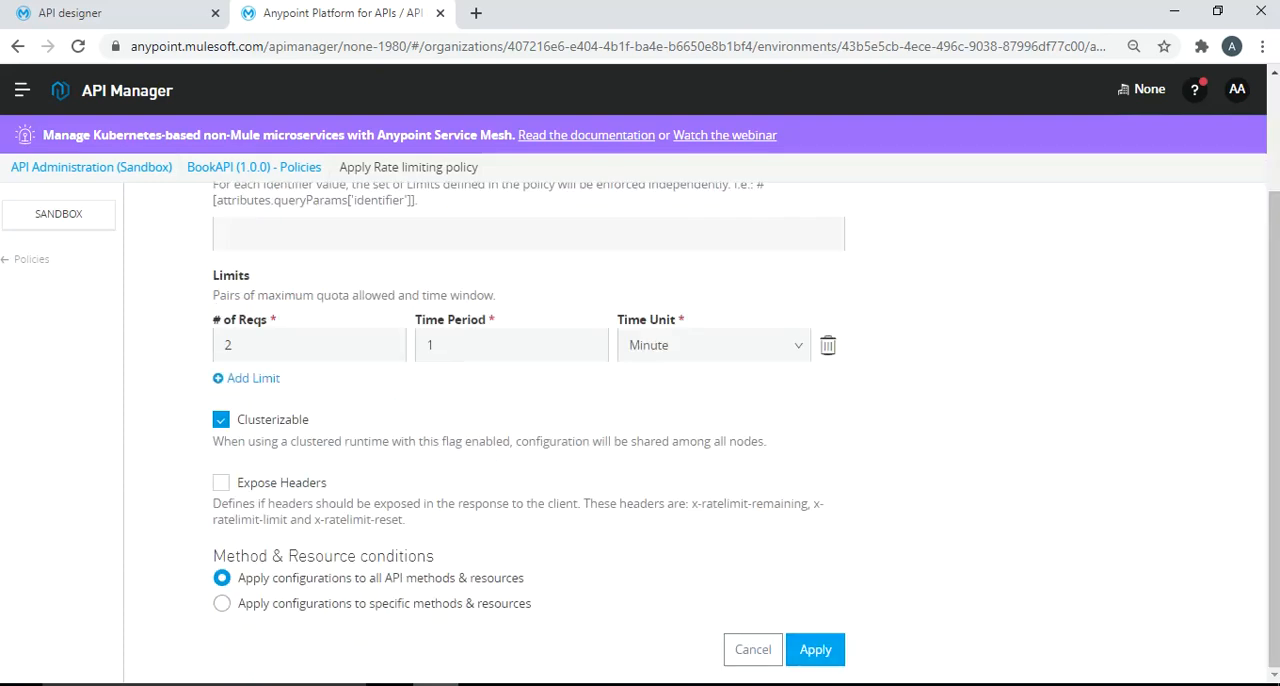
left_click(815, 649)
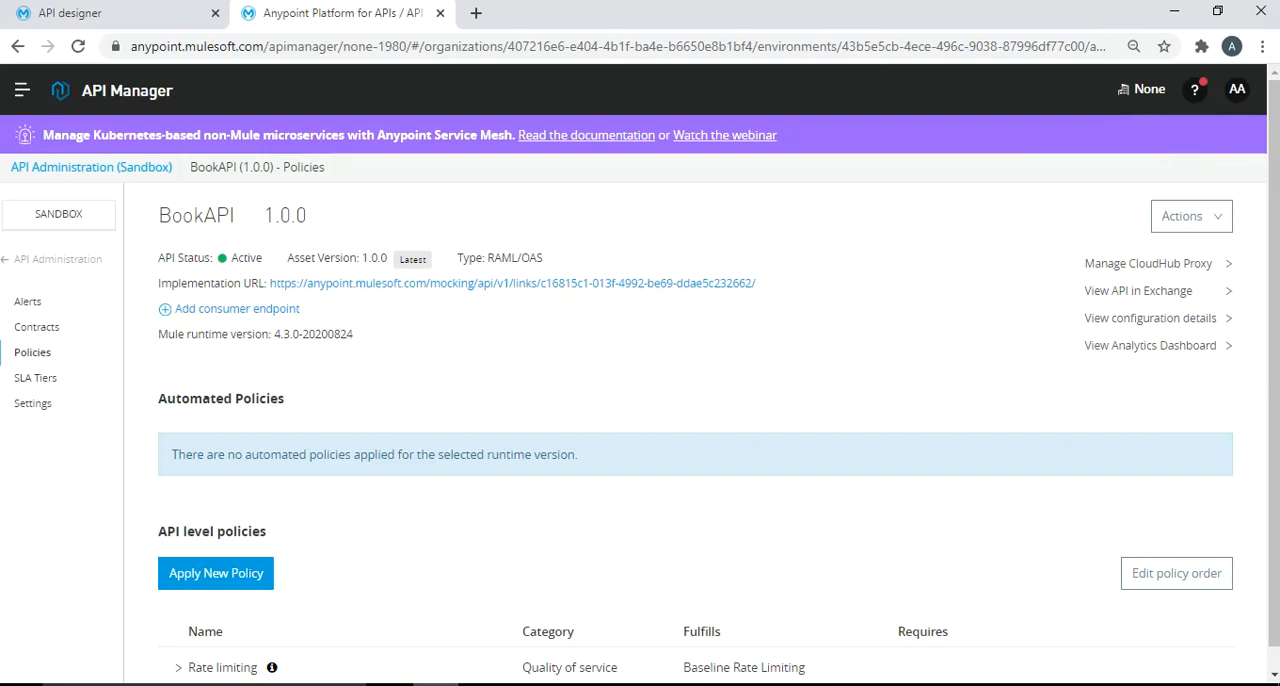
- Switch to Postman, send the GET request for bookid=2 three times to test the rate limit, and highlight the last response's message
key("alt+Tab")
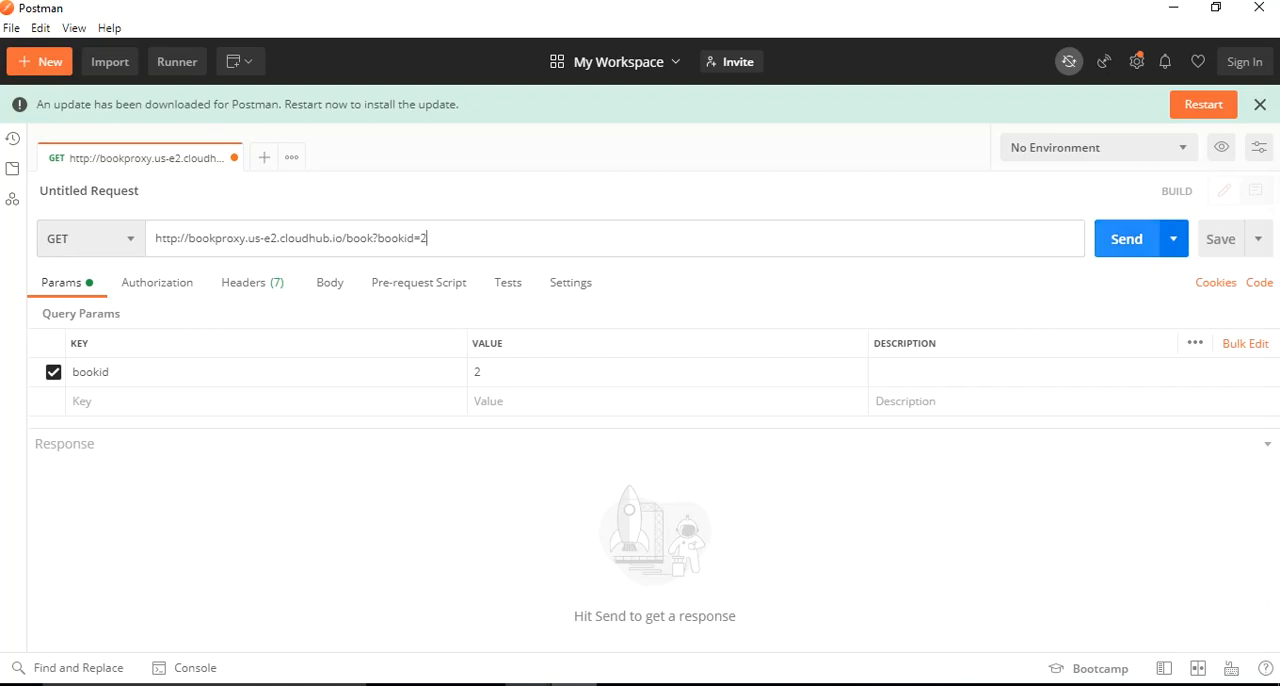
left_click(1127, 239)
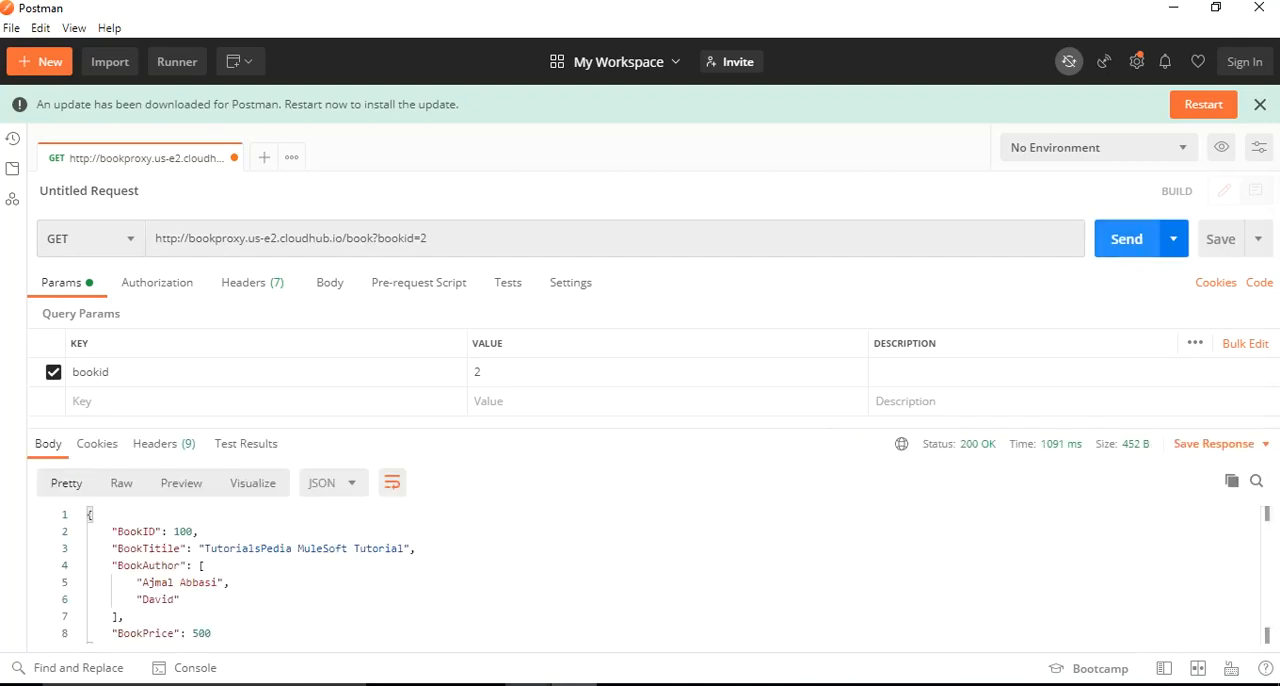
left_click(1127, 239)
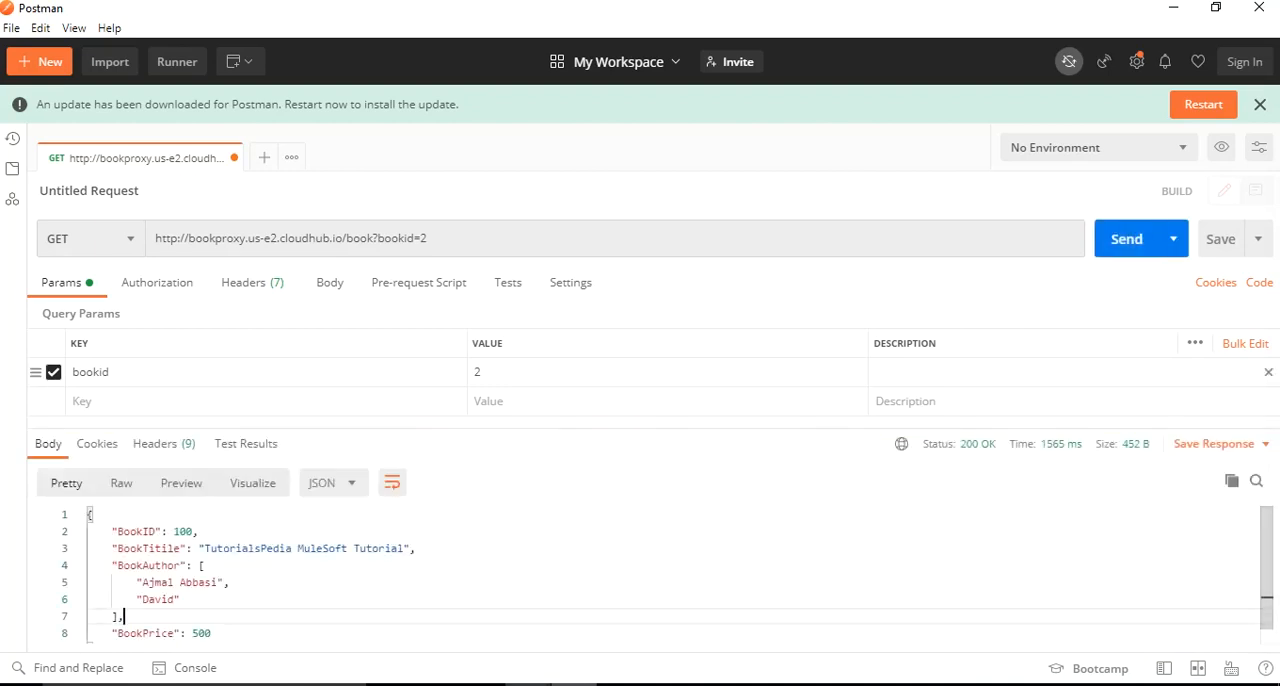
left_click(1127, 239)
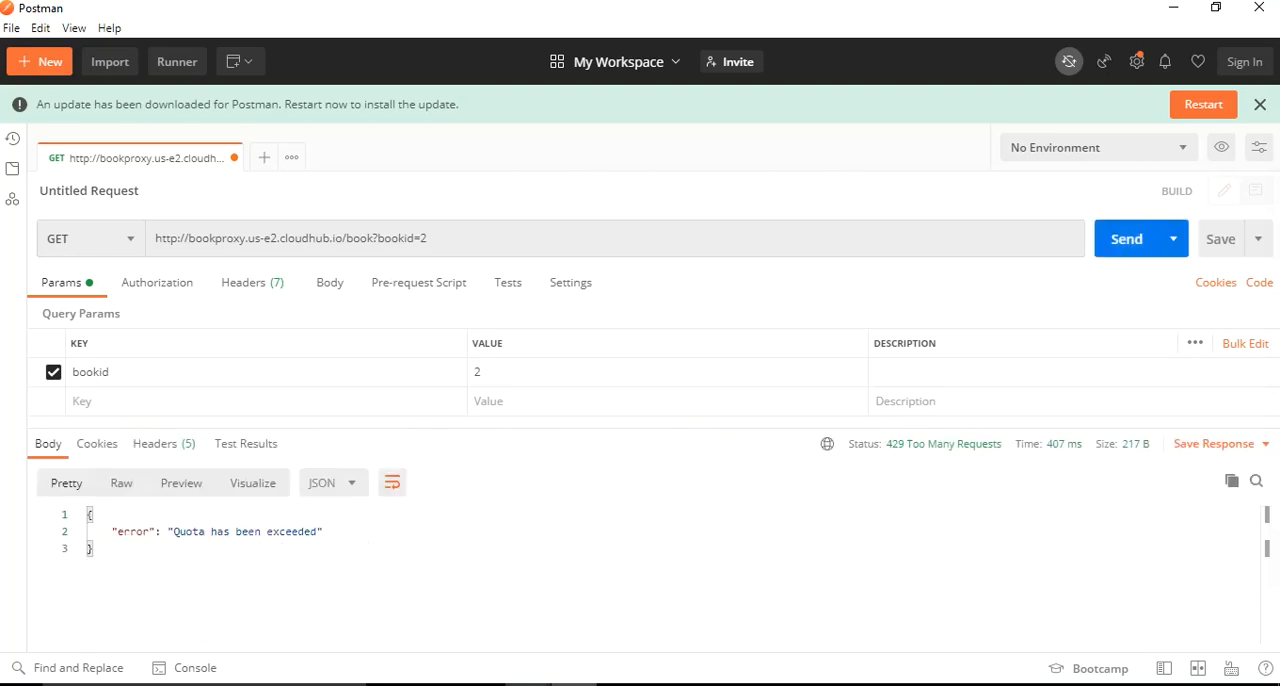
left_click_drag(323, 531, 105, 531)
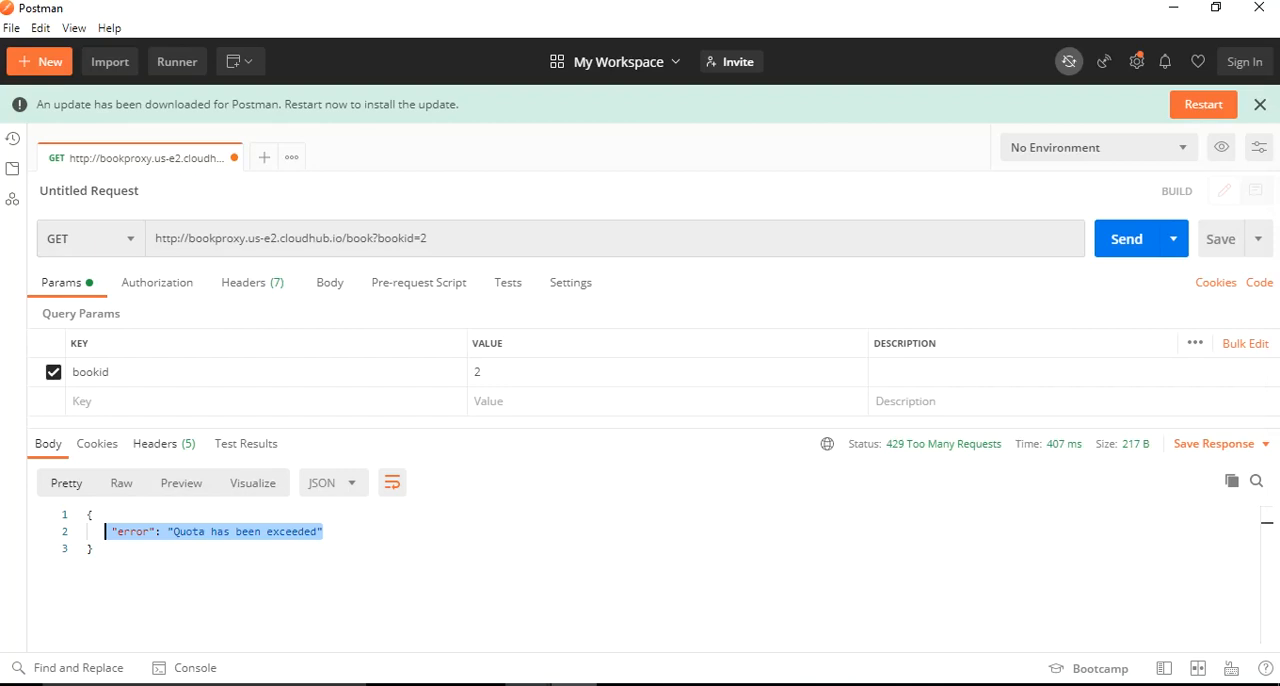
double_click(309, 238)
key("ctrl+a")
key("ctrl+c")
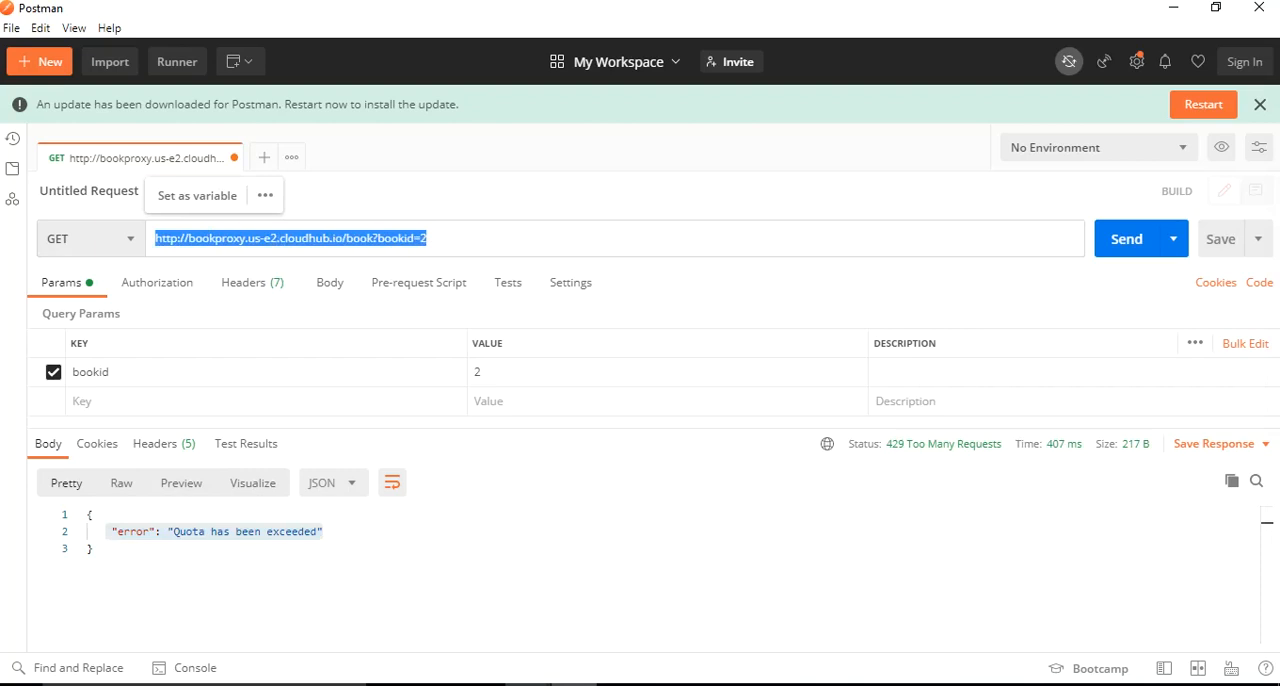
key("ctrl+t")
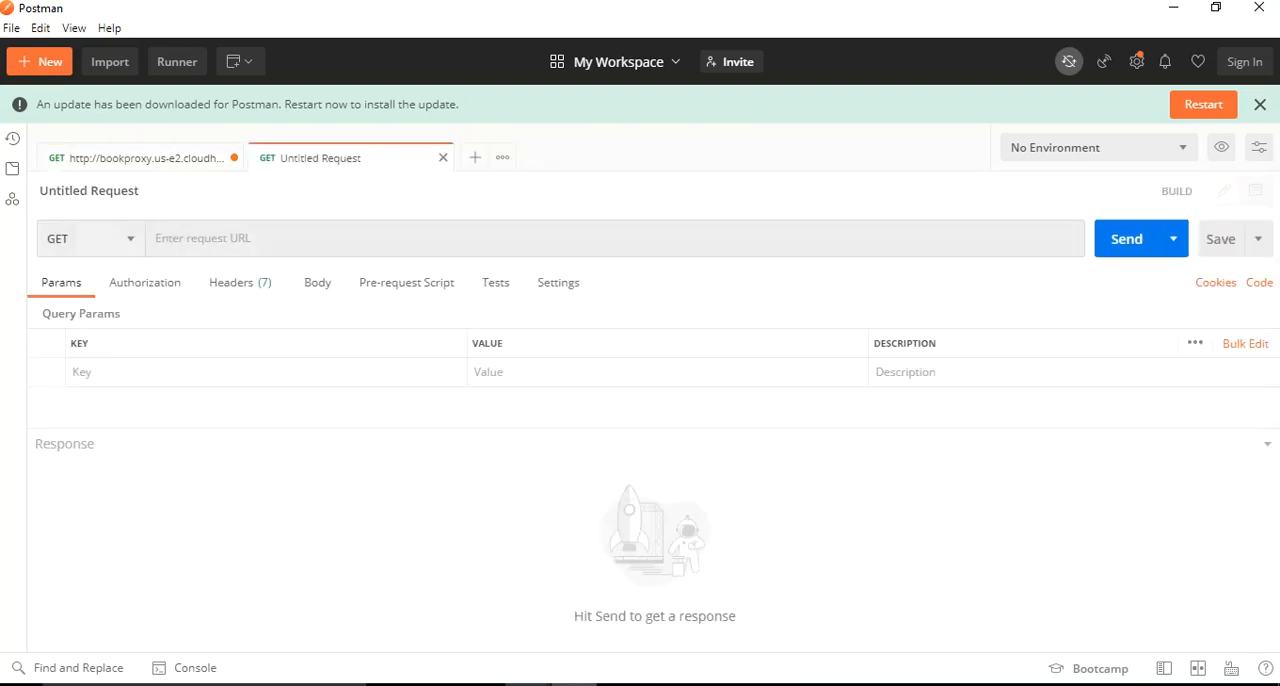
left_click(92, 239)
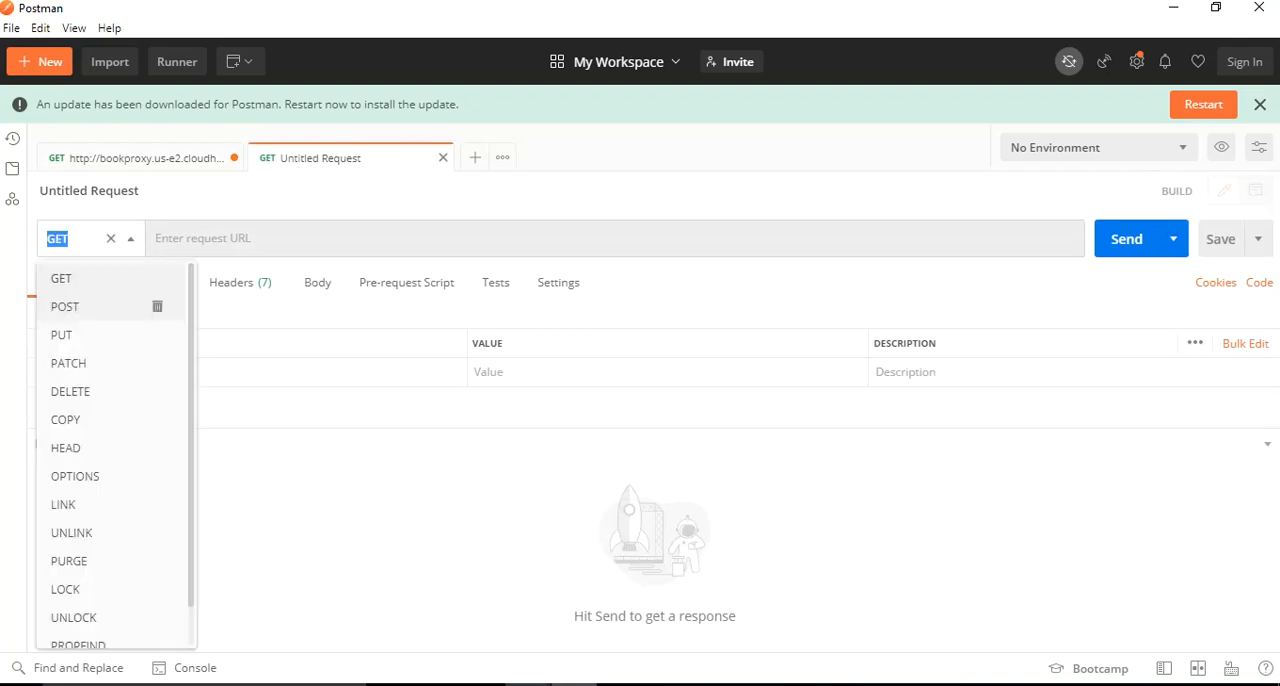
left_click(65, 306)
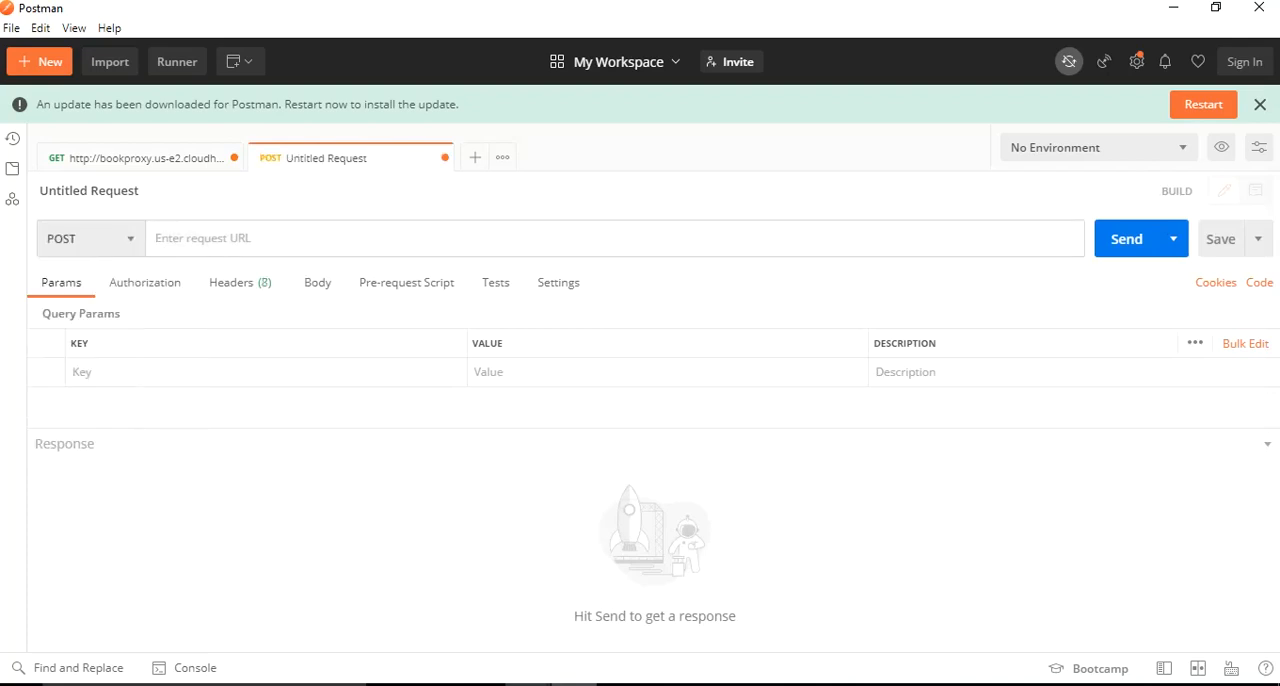
key("ctrl+v")
key("shift+Left")
key("shift+Left")
key("shift+Left")
key("shift+Left")
key("shift+Left")
key("shift+Left")
key("shift+Left")
key("shift+Left")
key("shift+Left")
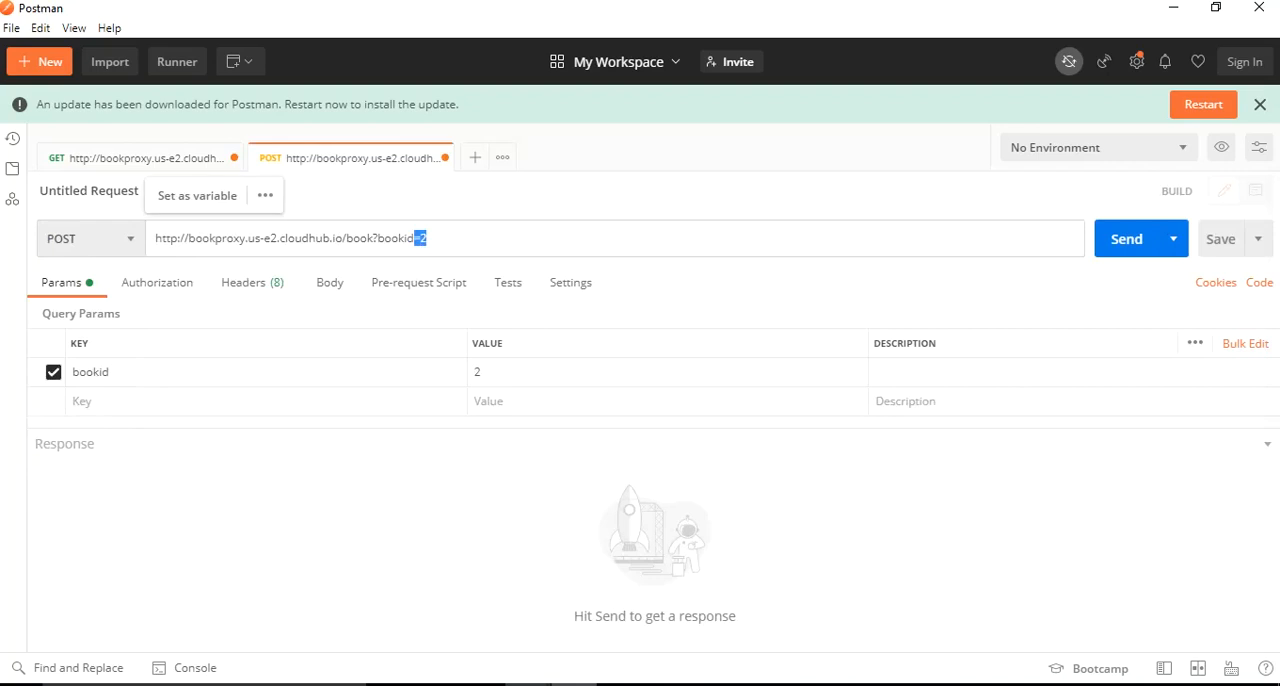
key("BackSpace")
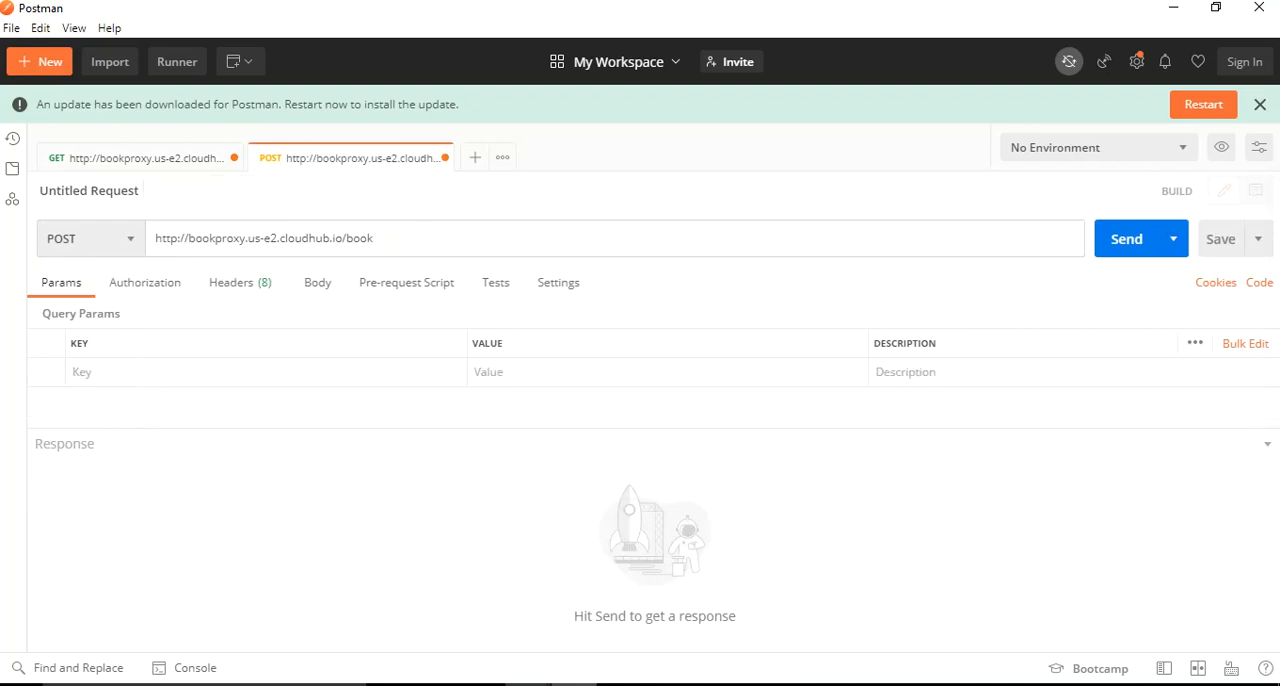
- Set the POST request's body to raw with the JSON format
left_click(318, 283)
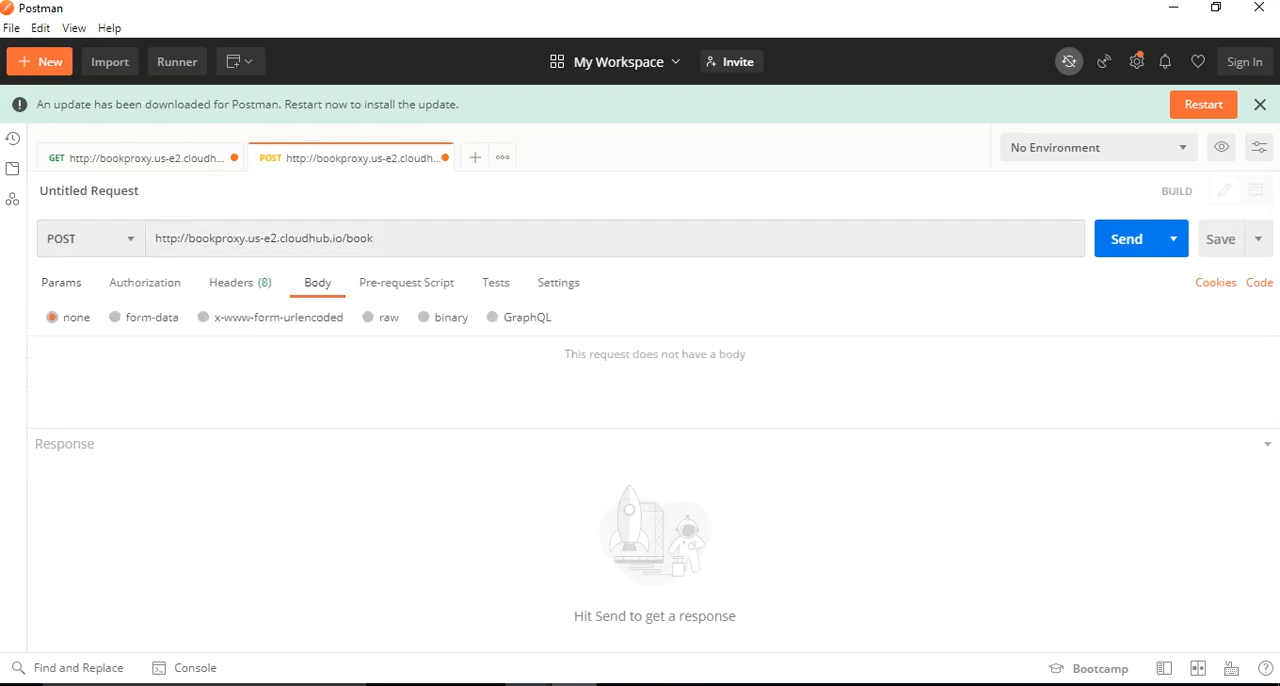
left_click(369, 317)
left_click(585, 317)
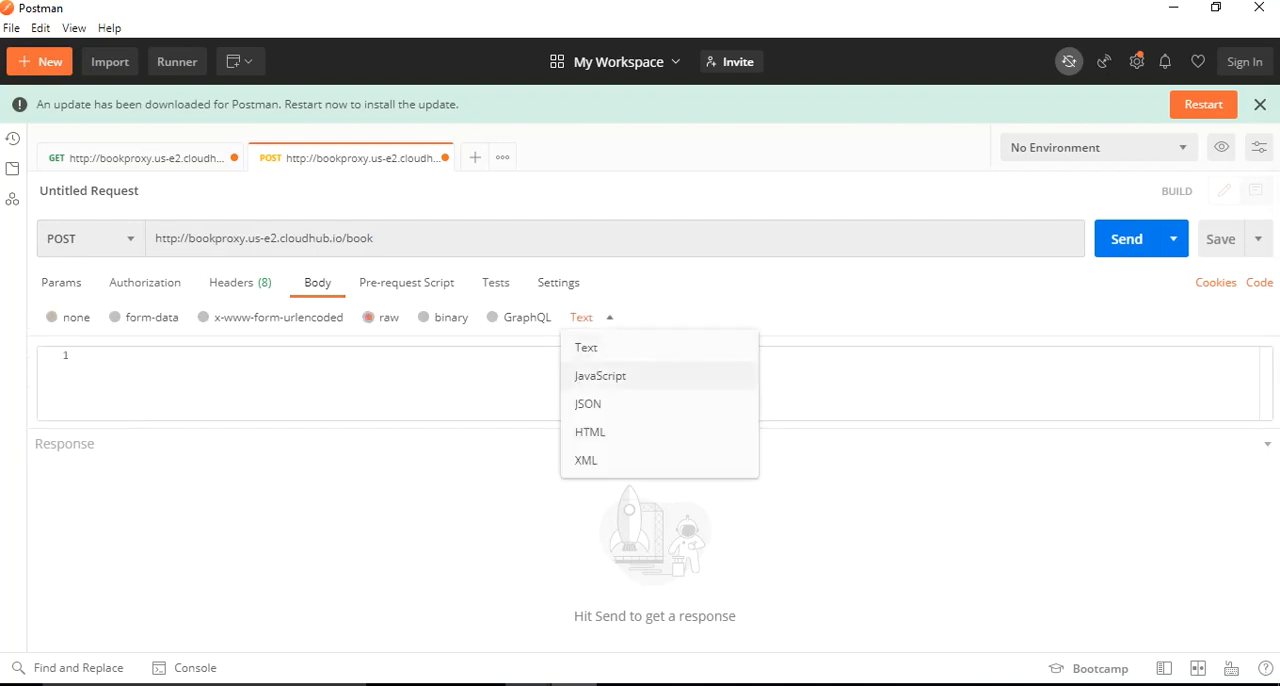
left_click(620, 403)
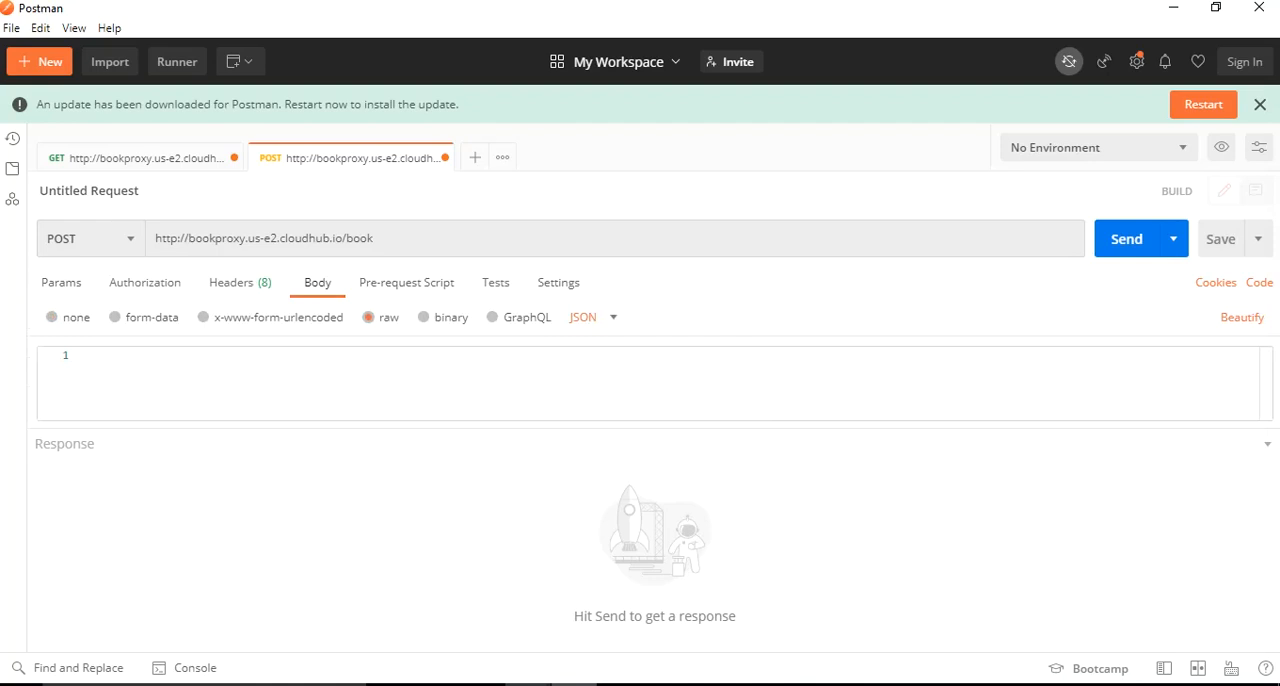
- Switch to the Firefox private window with the bookid=2 response and copy its complete raw JSON data
left_click(136, 158)
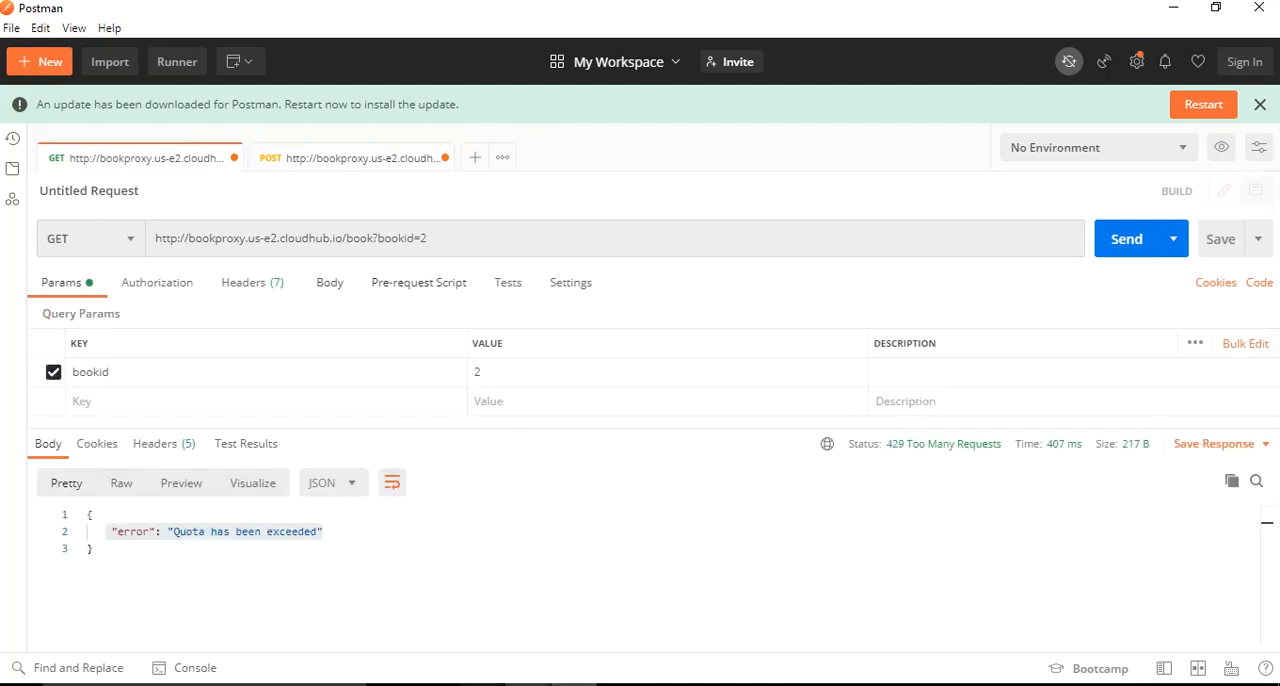
left_click(527, 685)
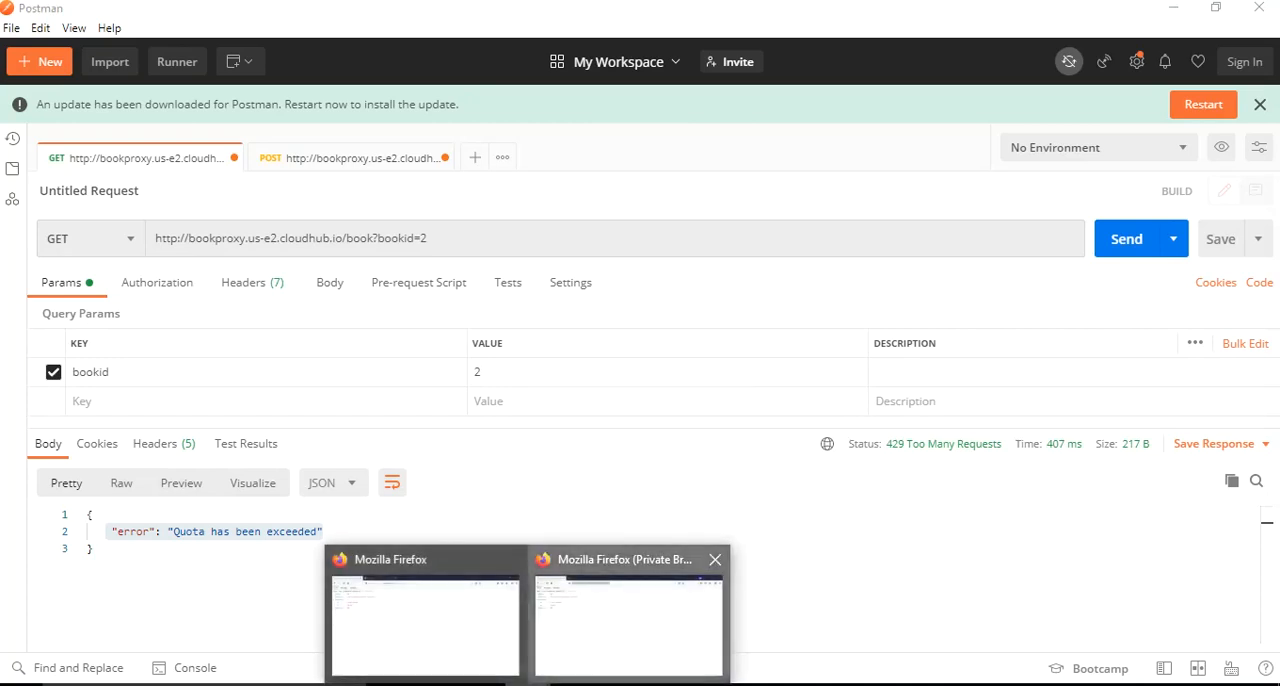
left_click(628, 610)
key("Return")
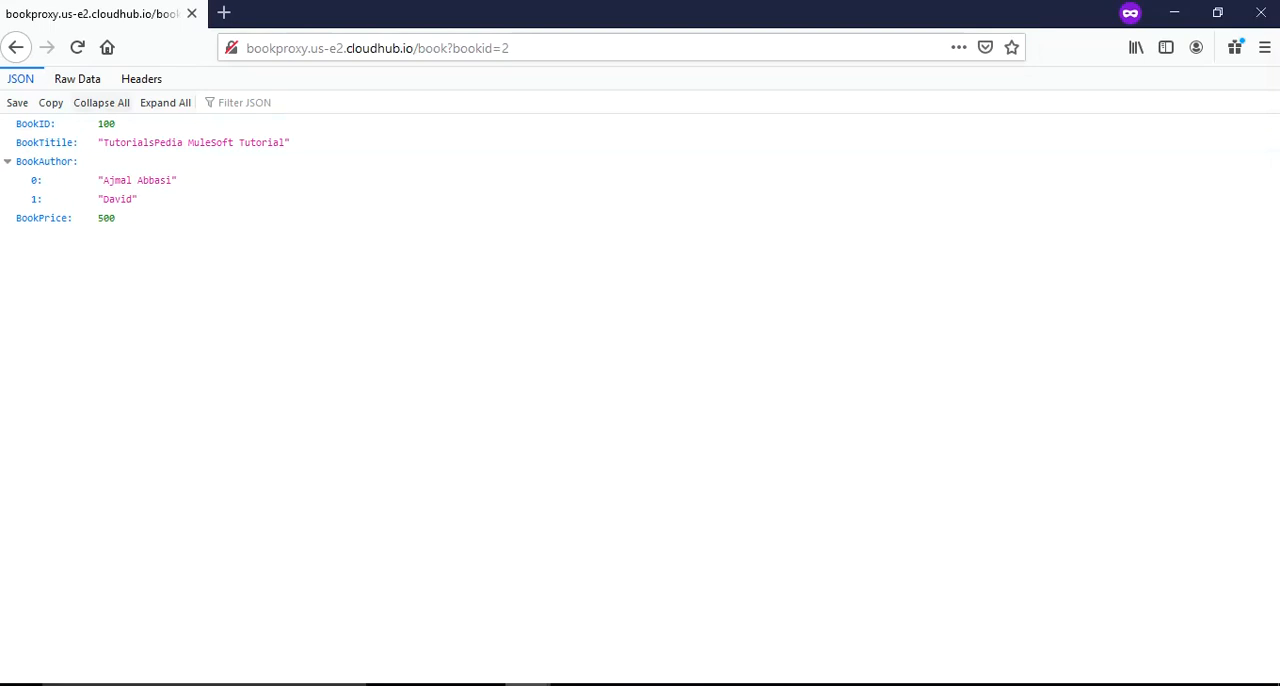
left_click(77, 78)
key("ctrl+a")
key("ctrl+c")
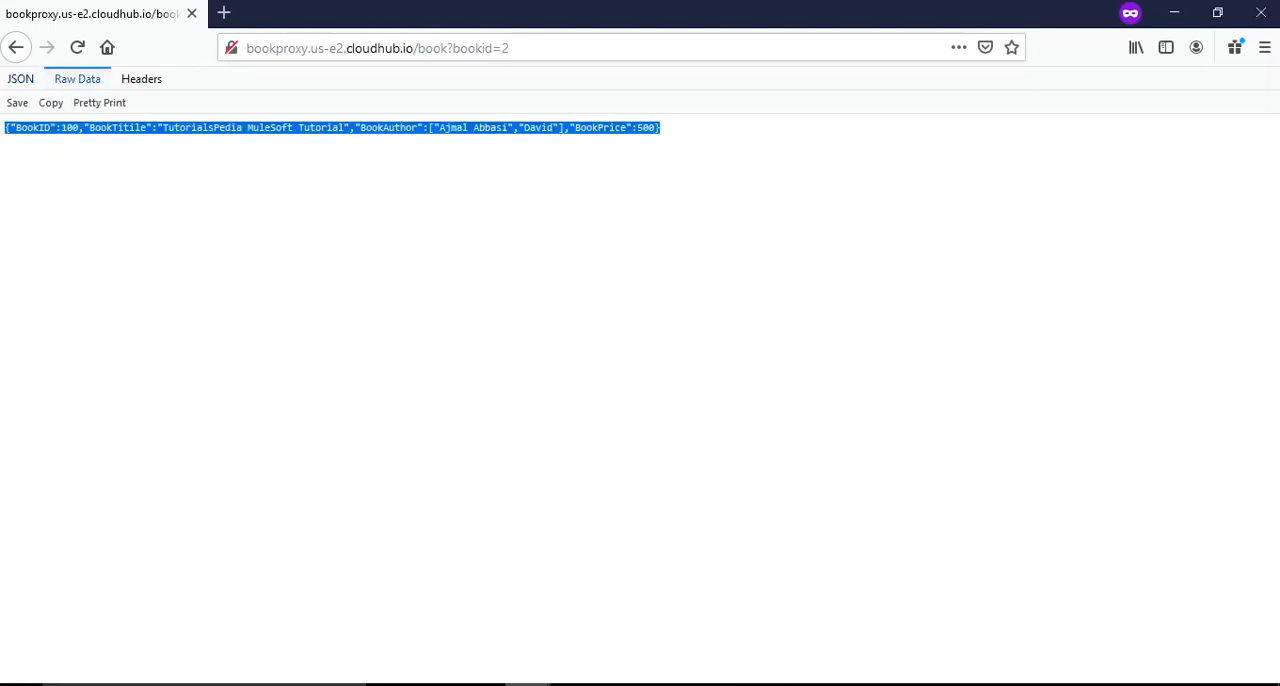
- Switch back to Postman and paste the copied book JSON into the POST request's body
key("alt+Tab")
key("Tab")
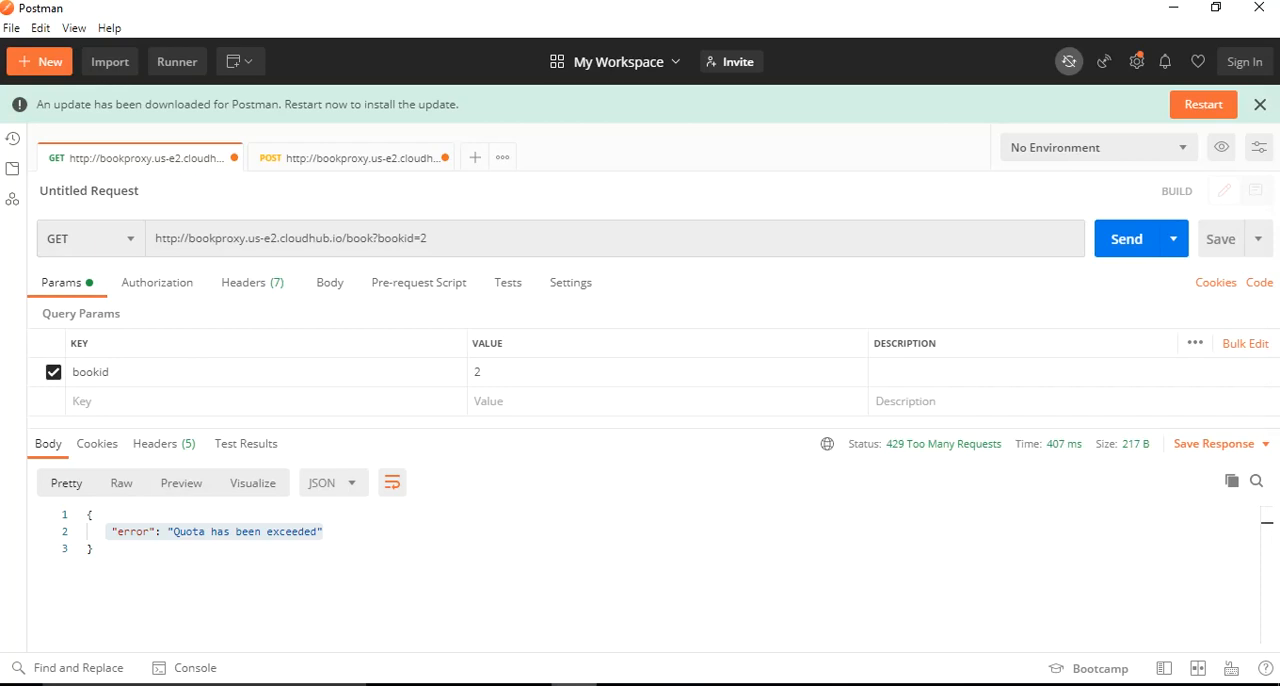
left_click(93, 549)
left_click(329, 283)
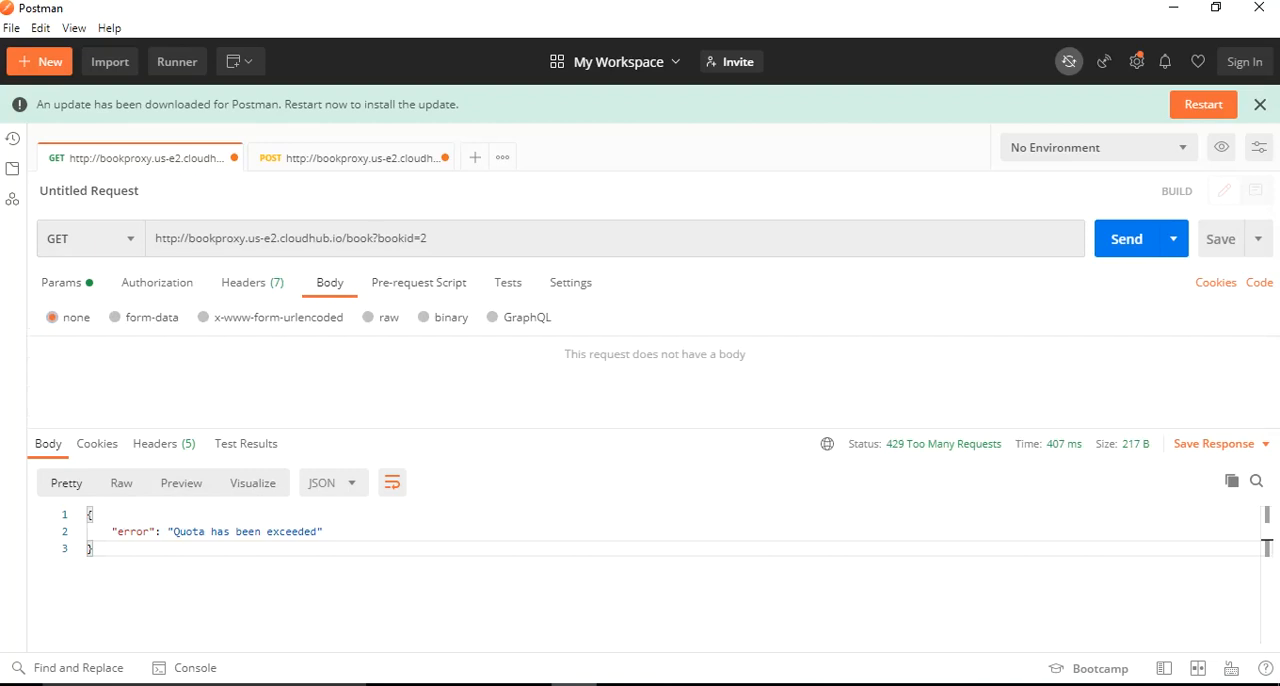
left_click(350, 158)
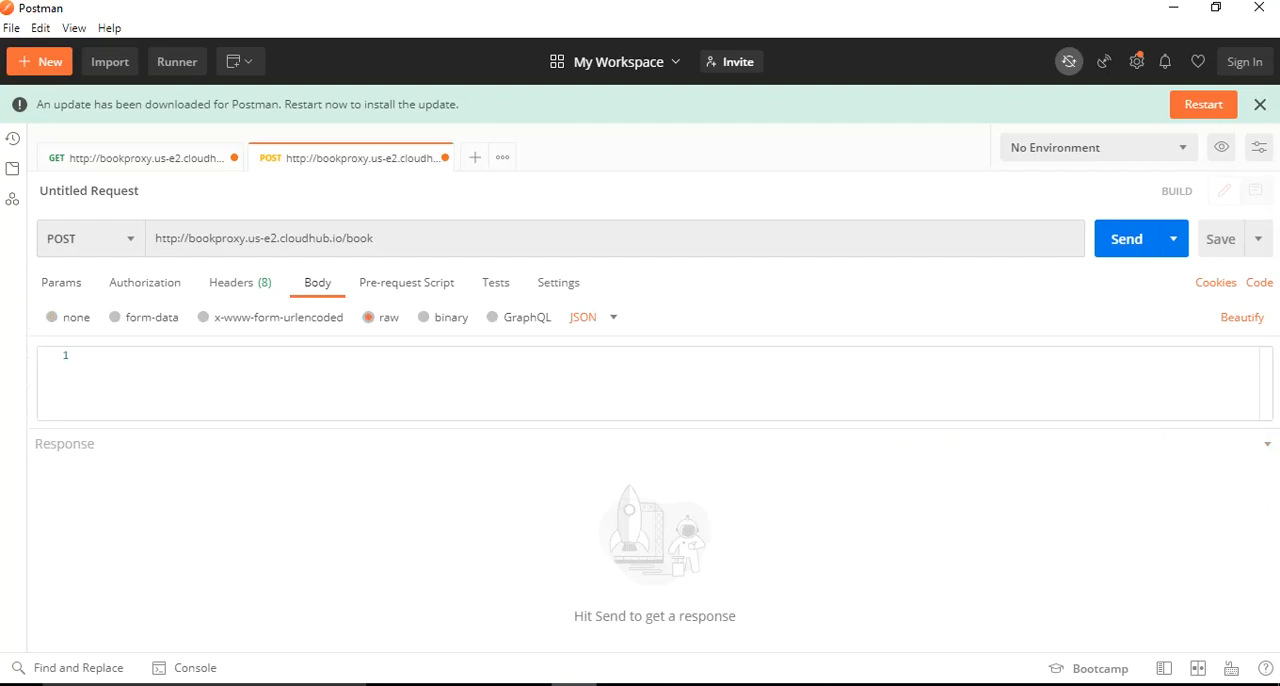
key("ctrl+v")
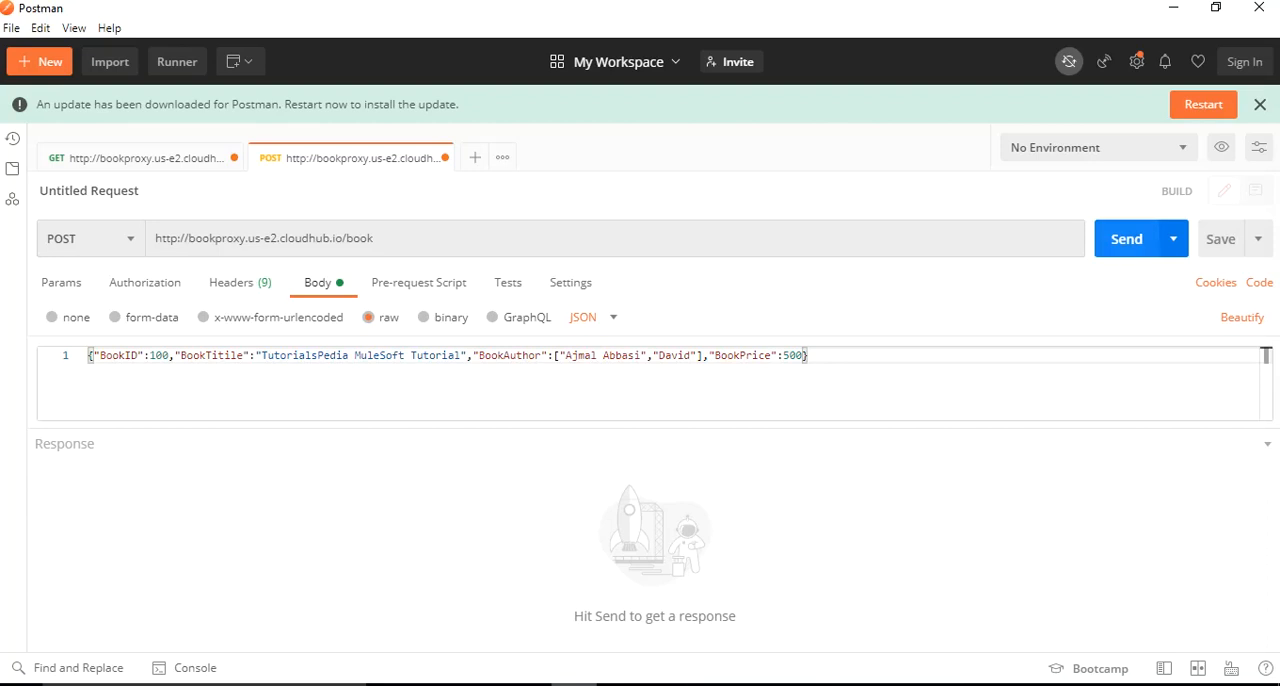
- Send the POST request three times to test the rate limit, and highlight the last response's message
left_click(1127, 239)
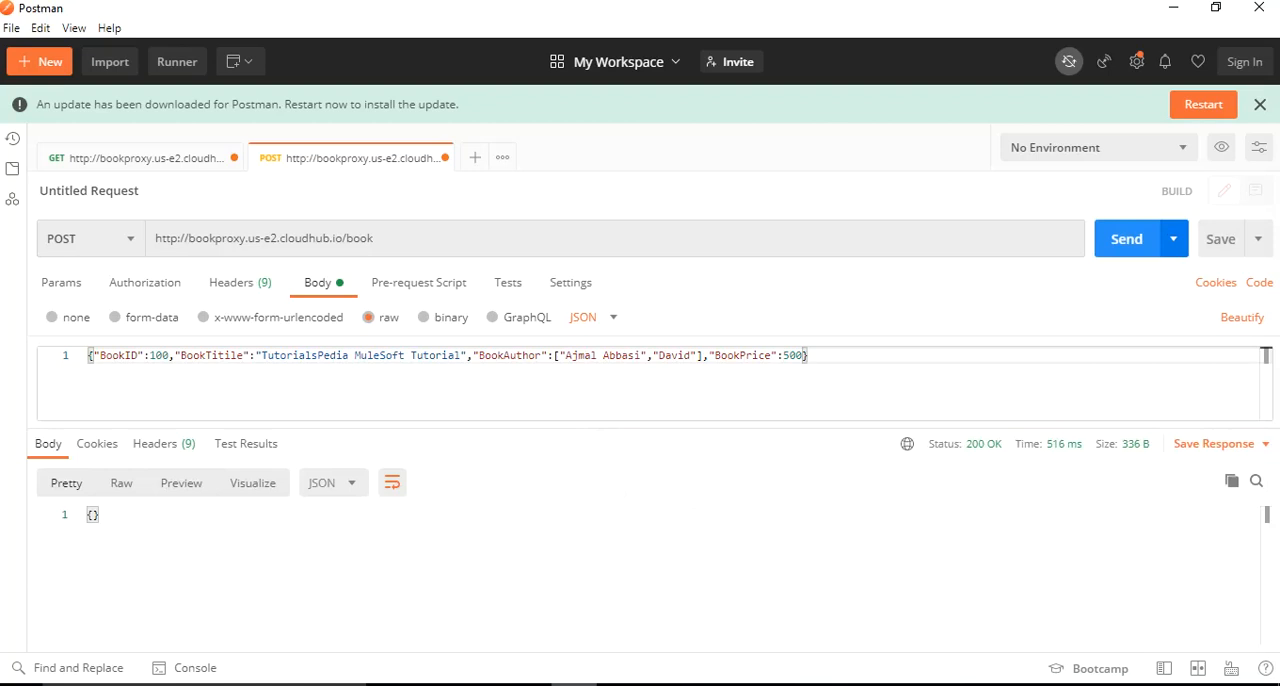
key("ctrl+Return")
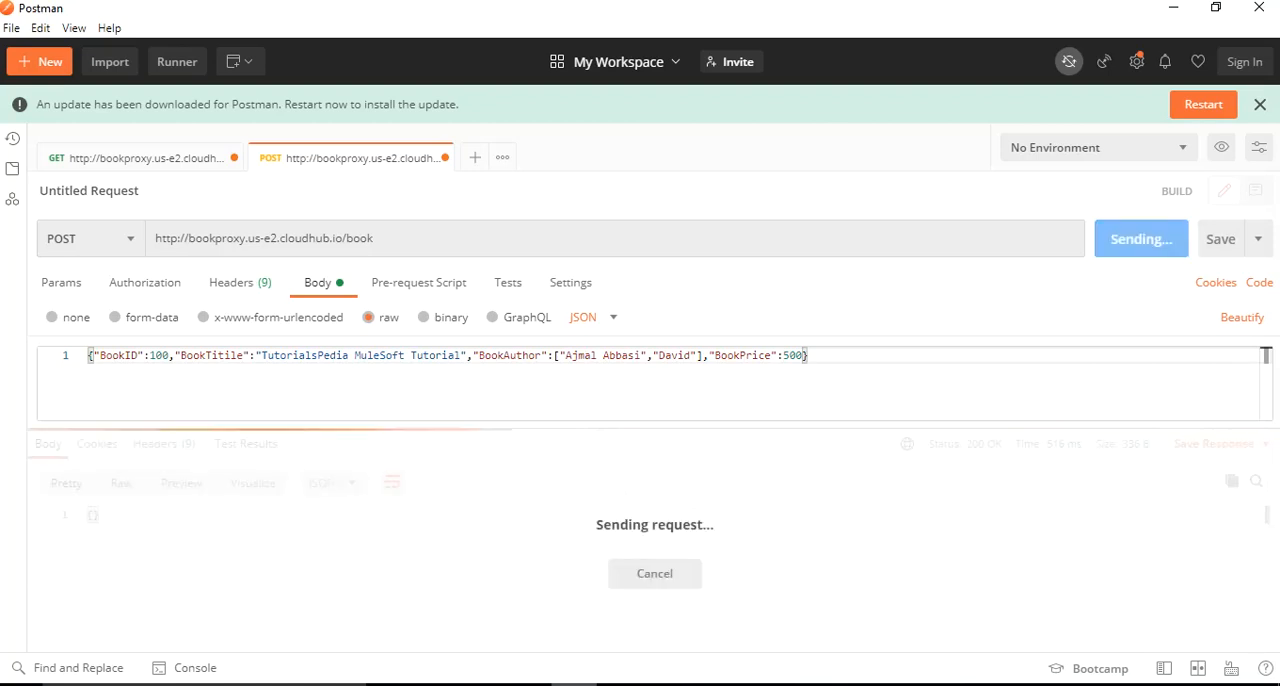
key("ctrl+Return")
left_click_drag(324, 531, 104, 531)
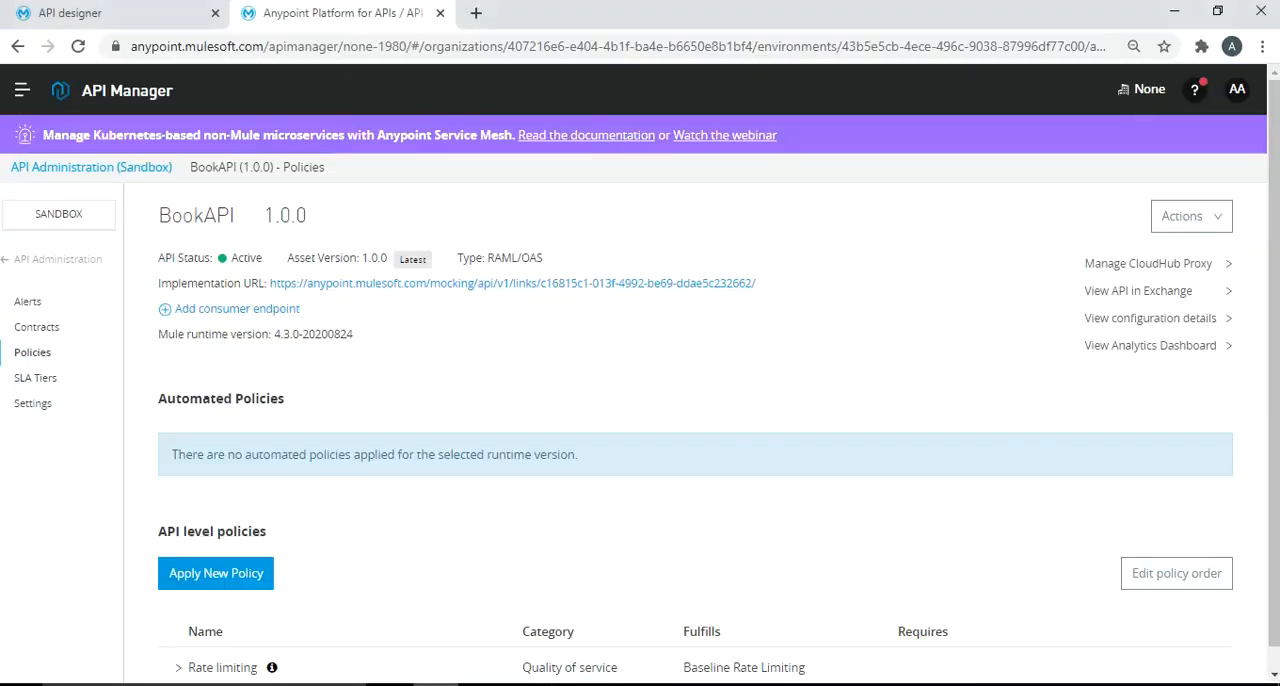
- Switch to API Manager in the browser, open BookAPI's Analytics Dashboard, and filter the charts to BookAPI
left_click(1150, 345)
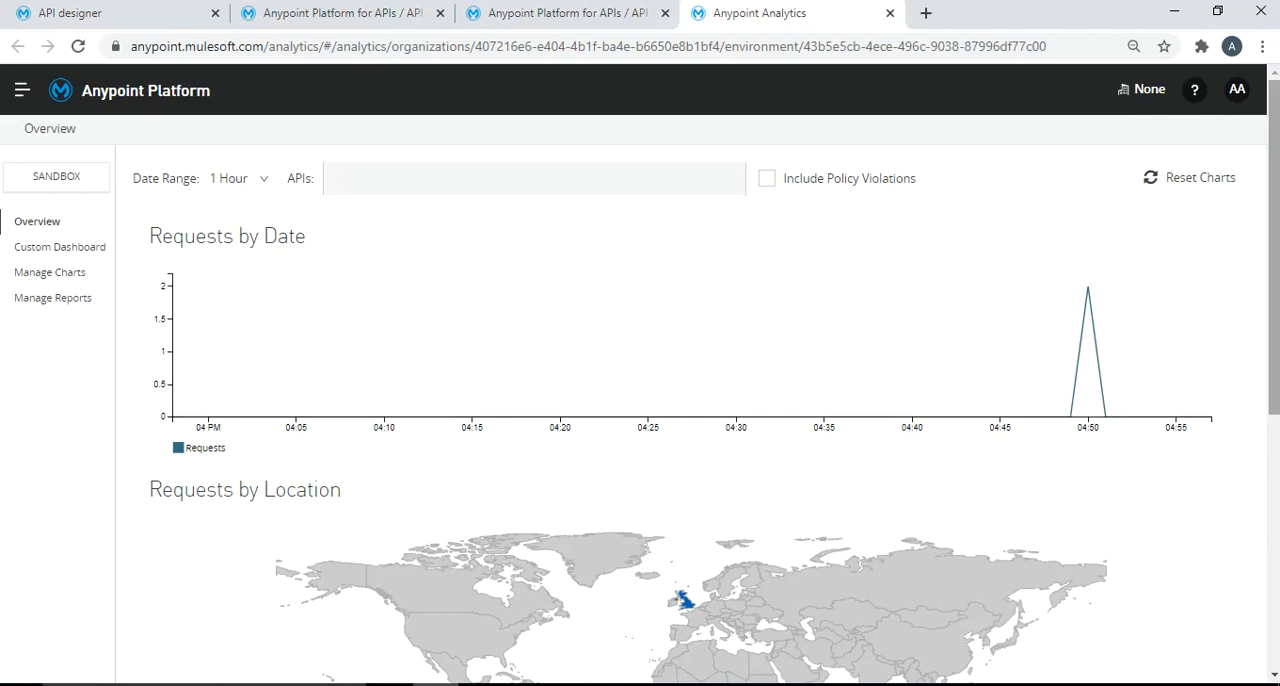
left_click(336, 179)
left_click(363, 215)
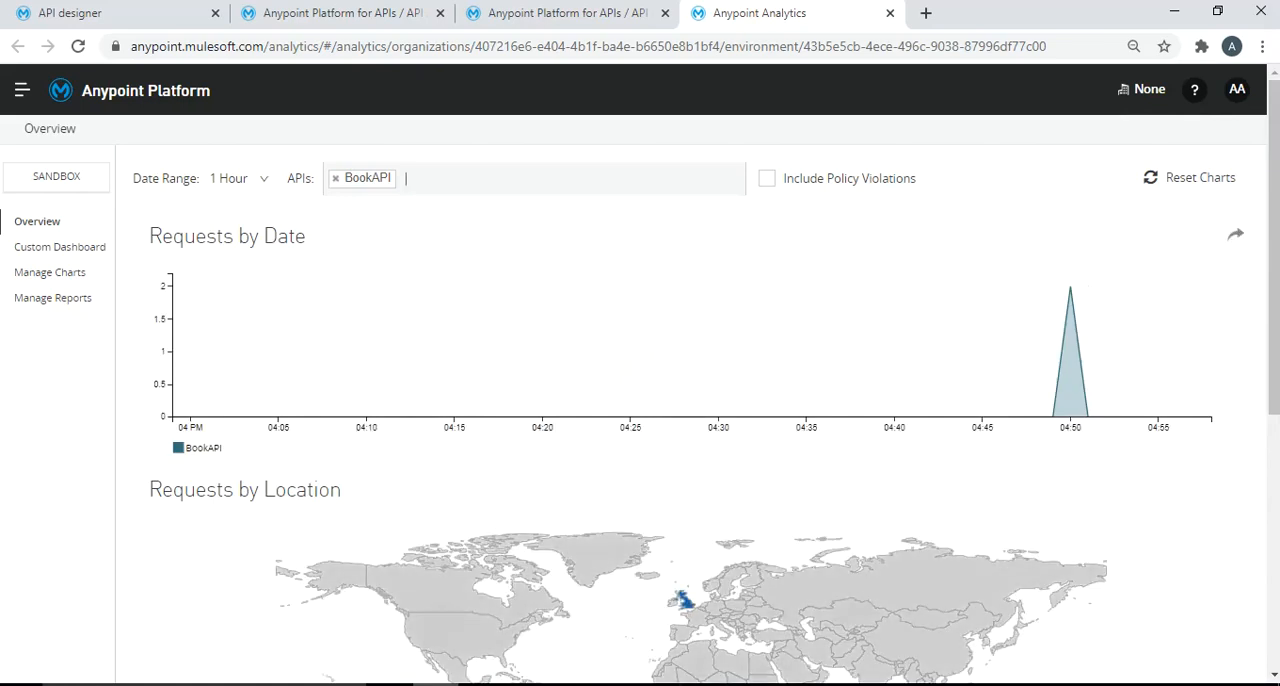
- Review BookAPI's analytics charts for requests by date, location, application and platform
mouse_move(1273, 240)
left_mouse_down()
mouse_move(1273, 259)
mouse_move(1273, 240)
left_mouse_up()
scroll(695, 400, "down", 2)
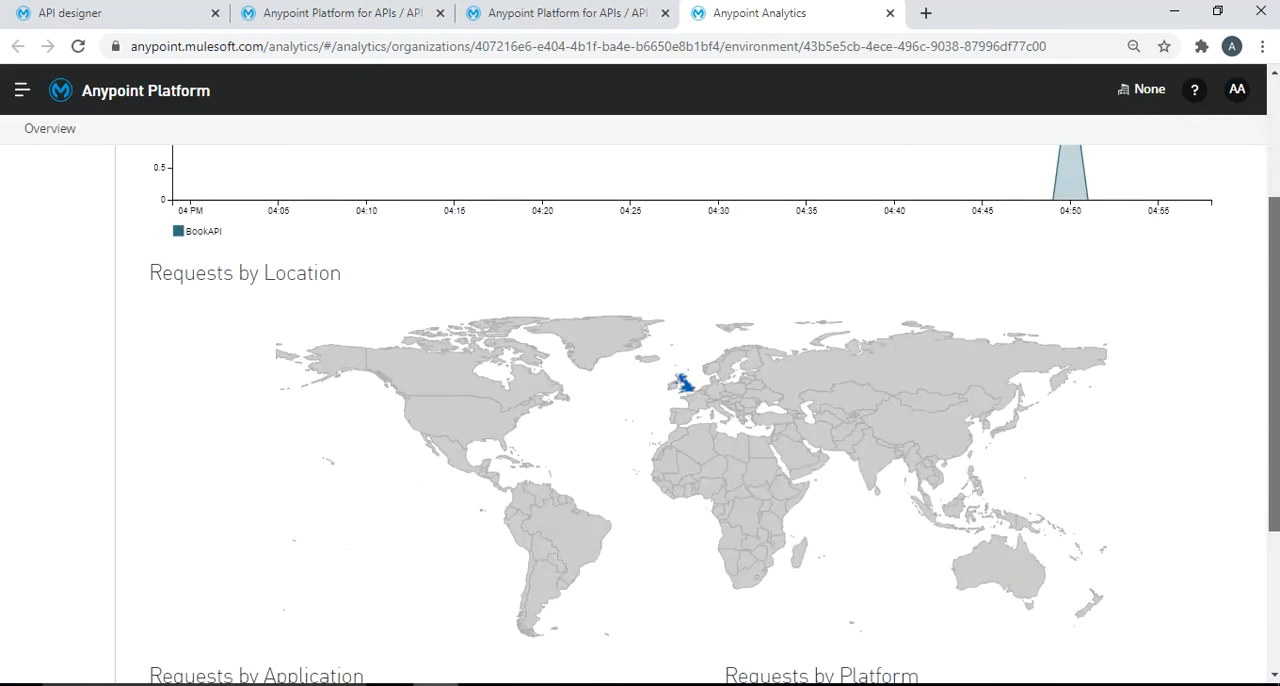
mouse_move(684, 384)
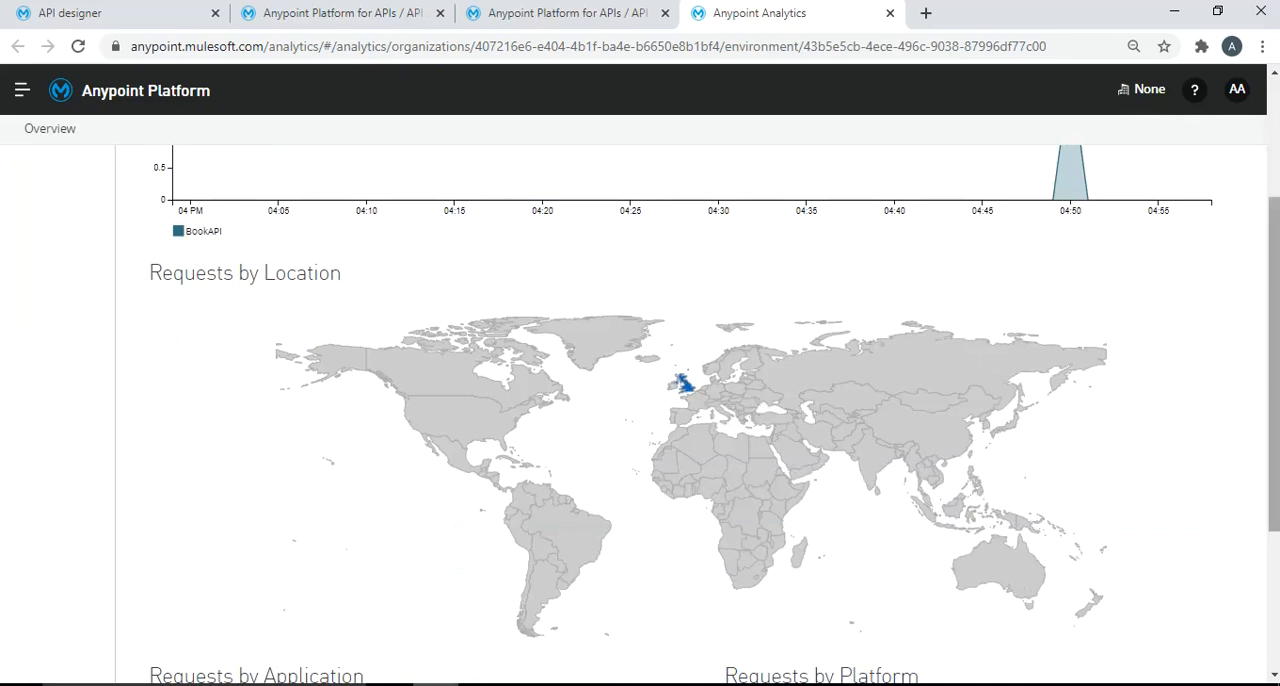
left_click_drag(1274, 392, 1274, 529)
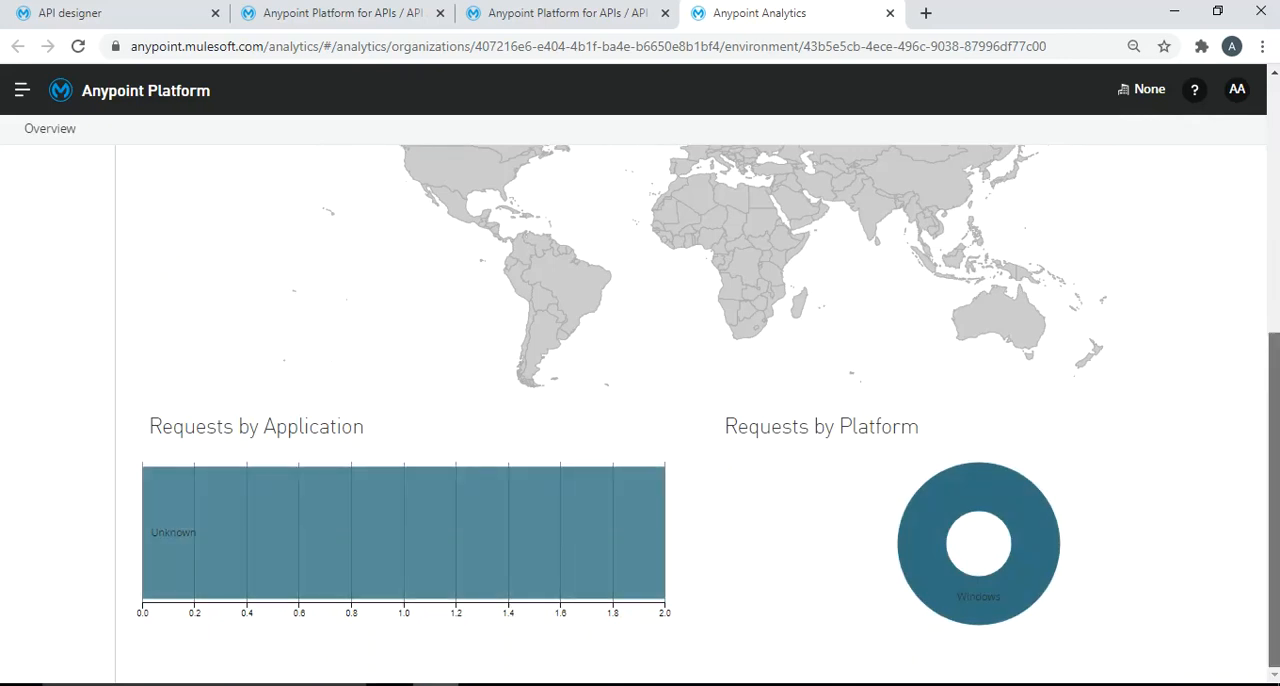
scroll(640, 400, "up", 10)
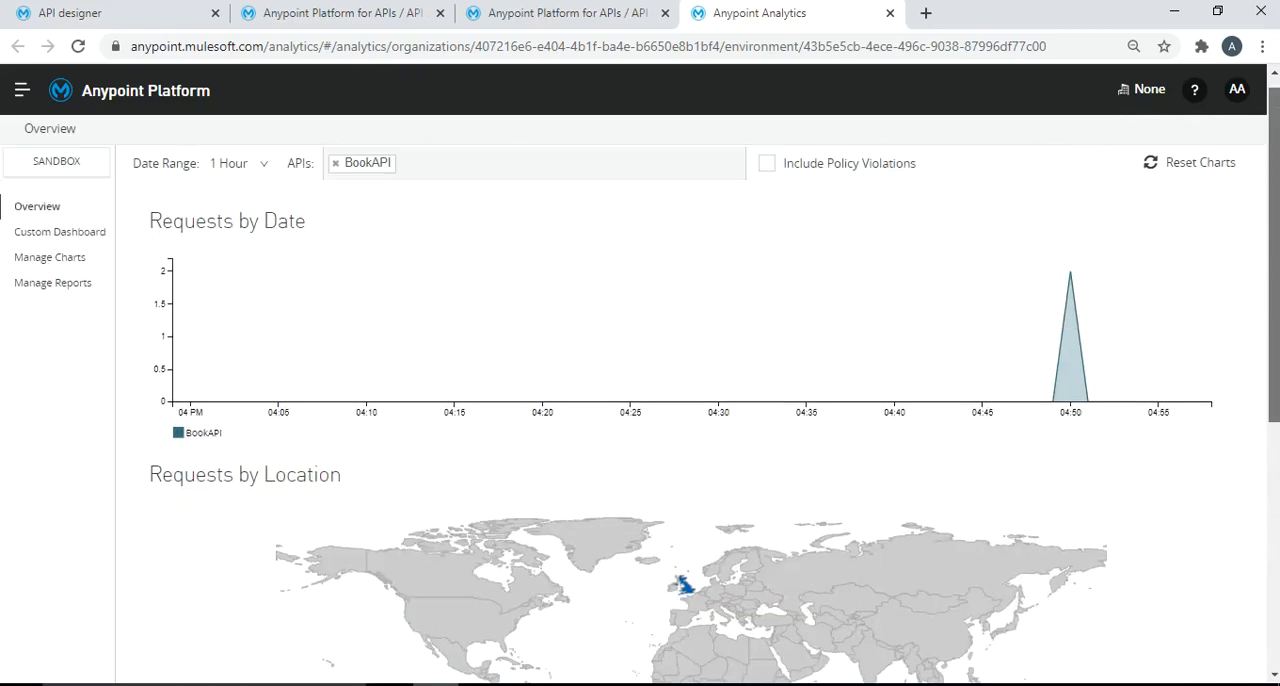
scroll(640, 400, "up", 1)
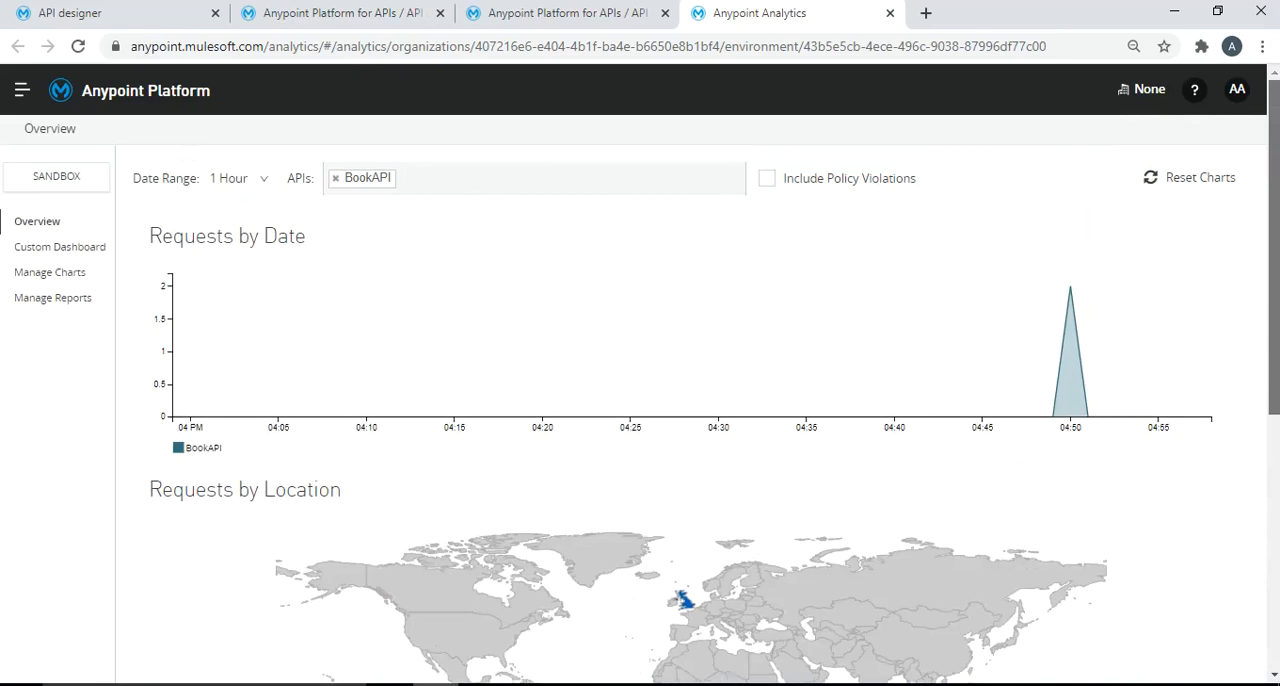